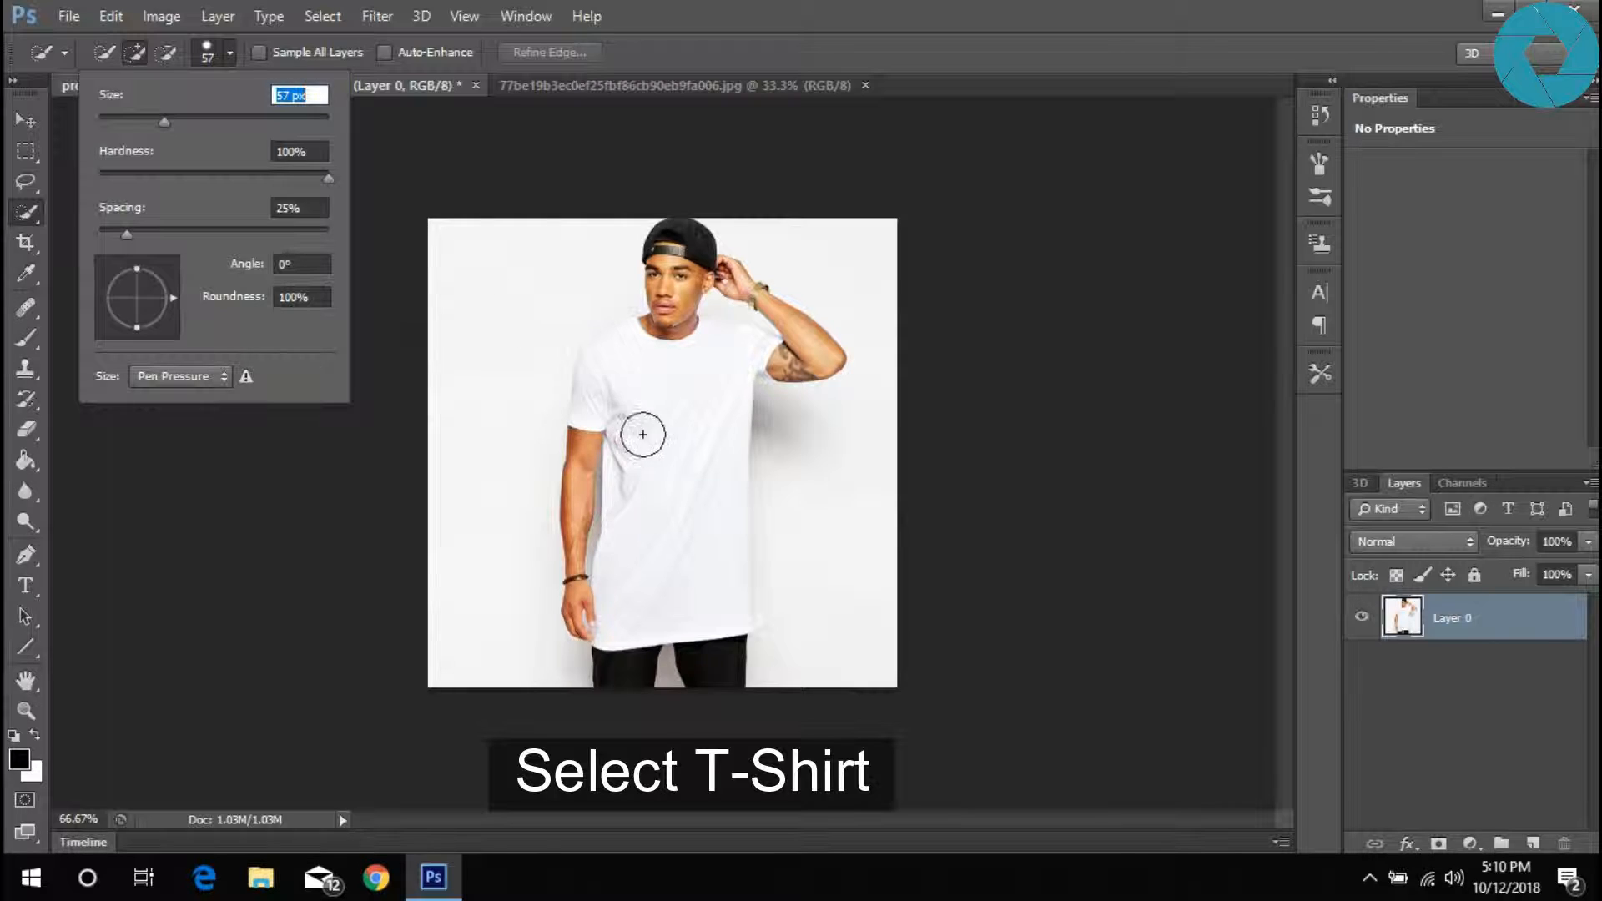
# - Select the white T-shirt with the Quick Selection tool, covering both sleeves and the body down to the hem
pyautogui.scroll(6, 672, 420)
pyautogui.moveTo(664, 407); pyautogui.dragTo(627, 384)
pyautogui.moveTo(549, 326); pyautogui.dragTo(559, 347)
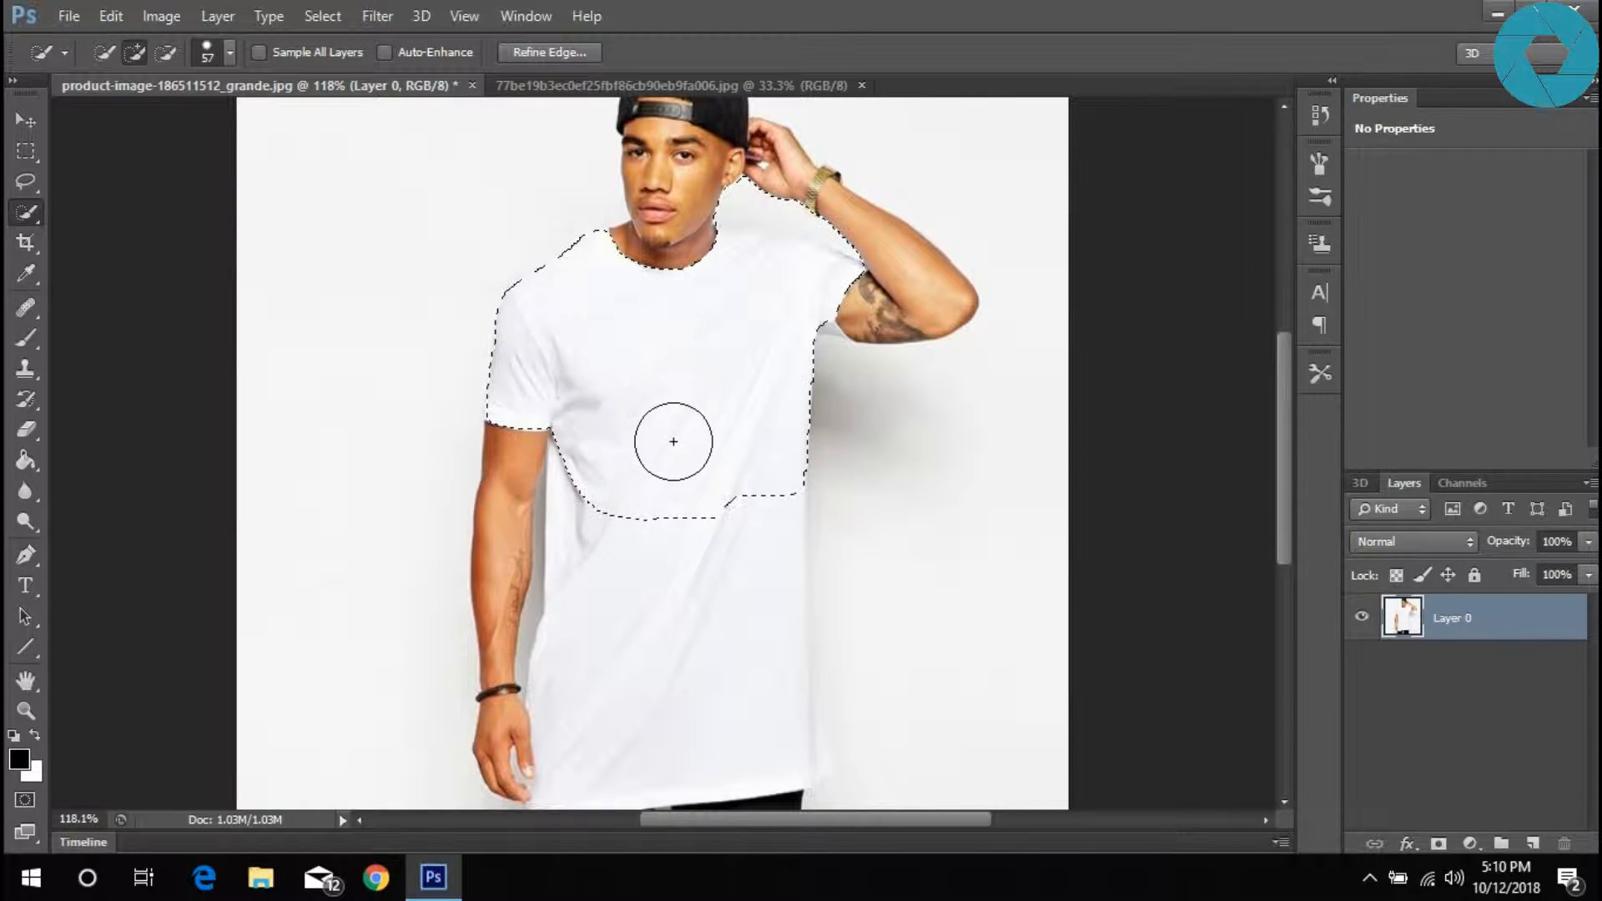
pyautogui.scroll(-2, 672, 445)
pyautogui.moveTo(673, 448)
pyautogui.mouseDown()
pyautogui.moveTo(645, 635)
pyautogui.moveTo(667, 637)
pyautogui.moveTo(690, 608)
pyautogui.moveTo(688, 564)
pyautogui.moveTo(786, 490)
pyautogui.mouseUp()
pyautogui.moveTo(909, 629)
pyautogui.mouseDown()
pyautogui.moveTo(903, 767)
pyautogui.moveTo(896, 514)
pyautogui.mouseUp()
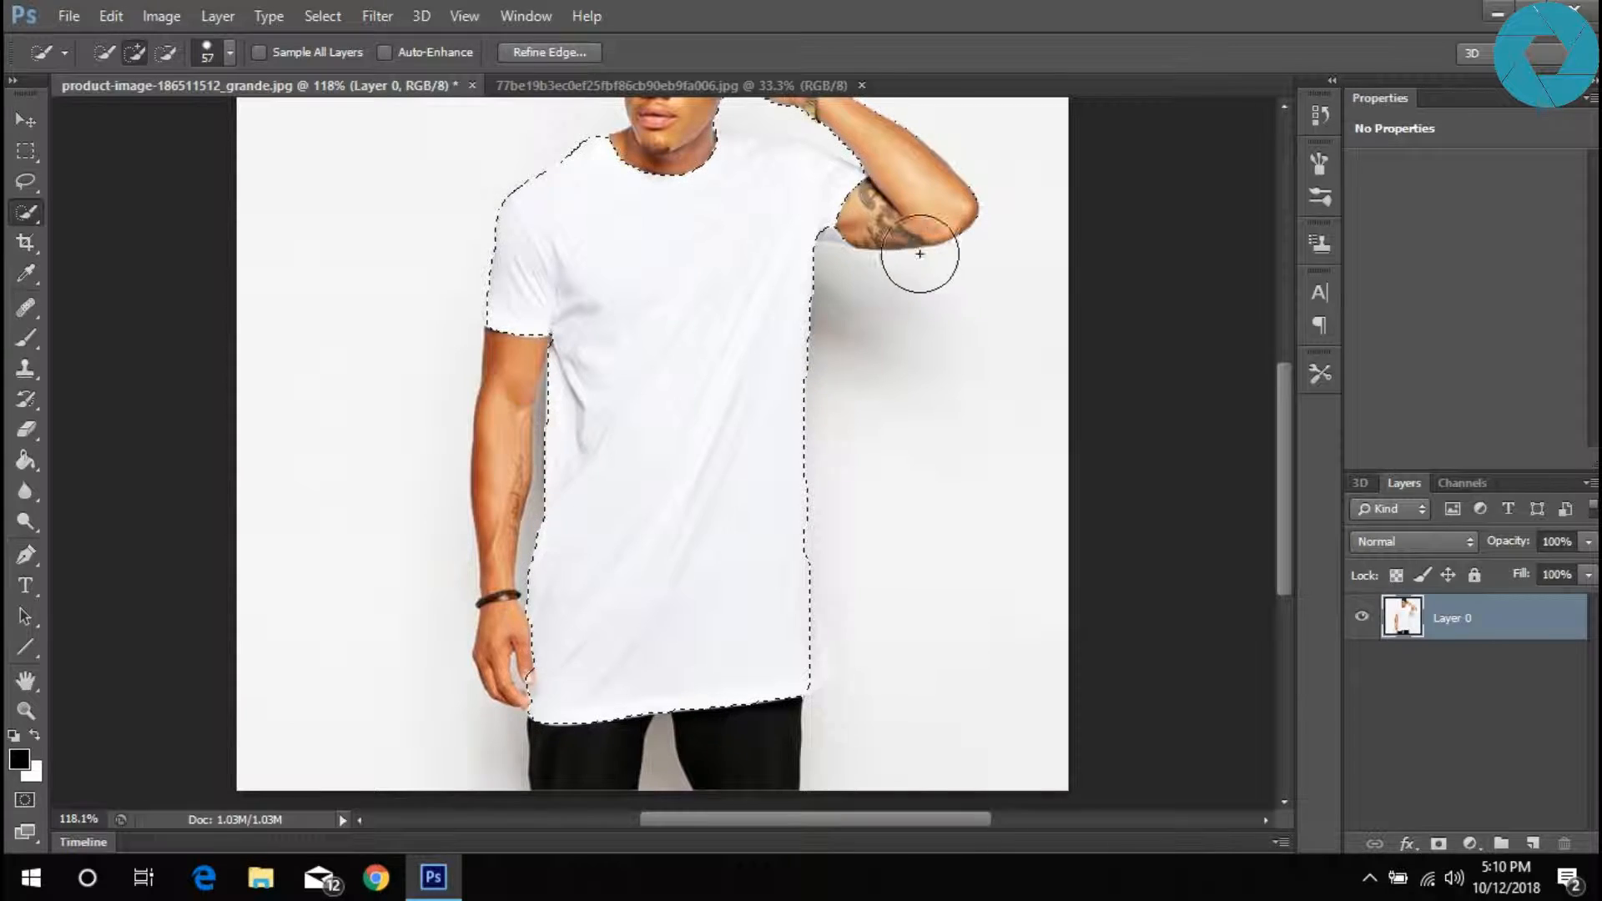
# - Subtract the raised hand, forearm and the background around them from the T-shirt selection
pyautogui.scroll(5, 910, 275)
pyautogui.scroll(3, 834, 376)
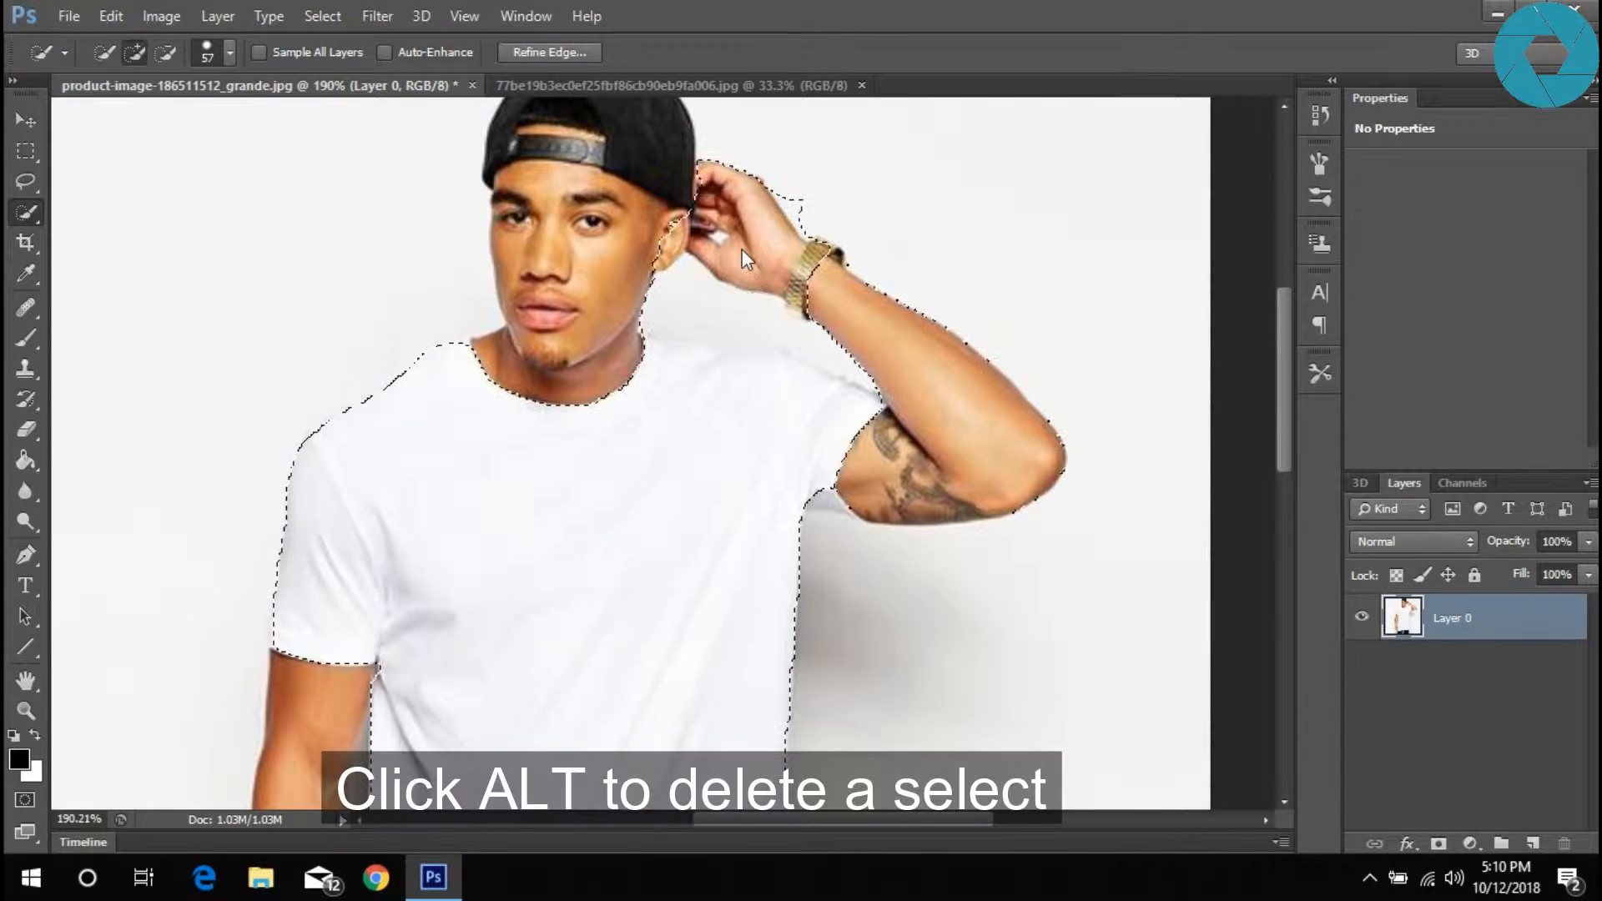
pyautogui.moveTo(745, 246)
pyautogui.mouseDown()
pyautogui.moveTo(734, 268)
pyautogui.moveTo(690, 259)
pyautogui.moveTo(769, 311)
pyautogui.moveTo(787, 286)
pyautogui.moveTo(862, 307)
pyautogui.mouseUp()
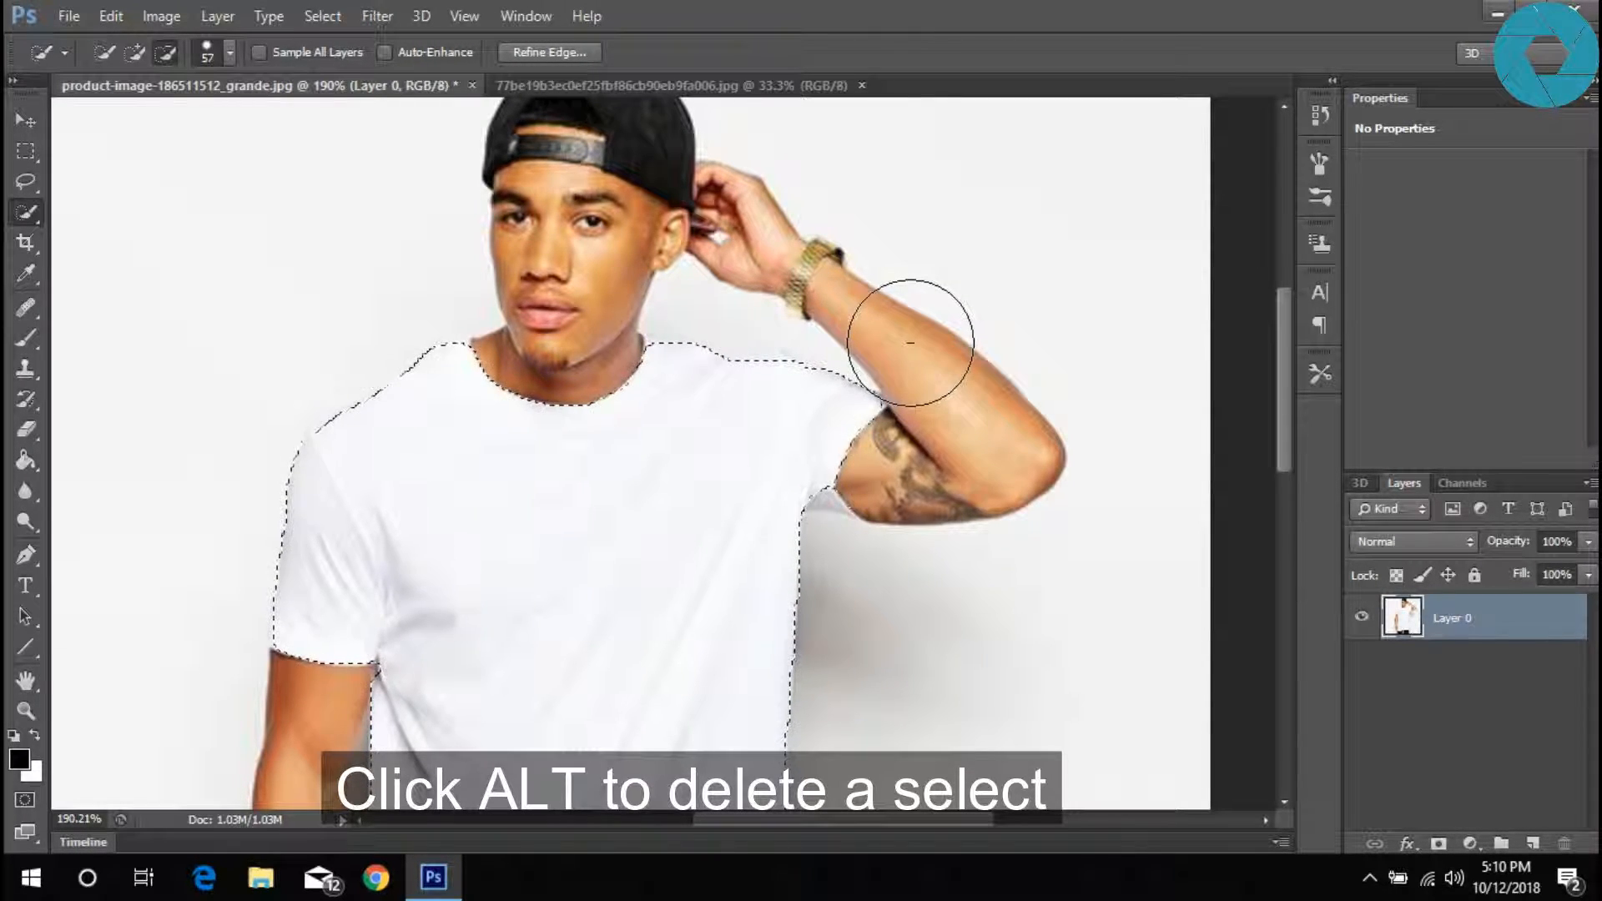
pyautogui.rightClick(565, 359)
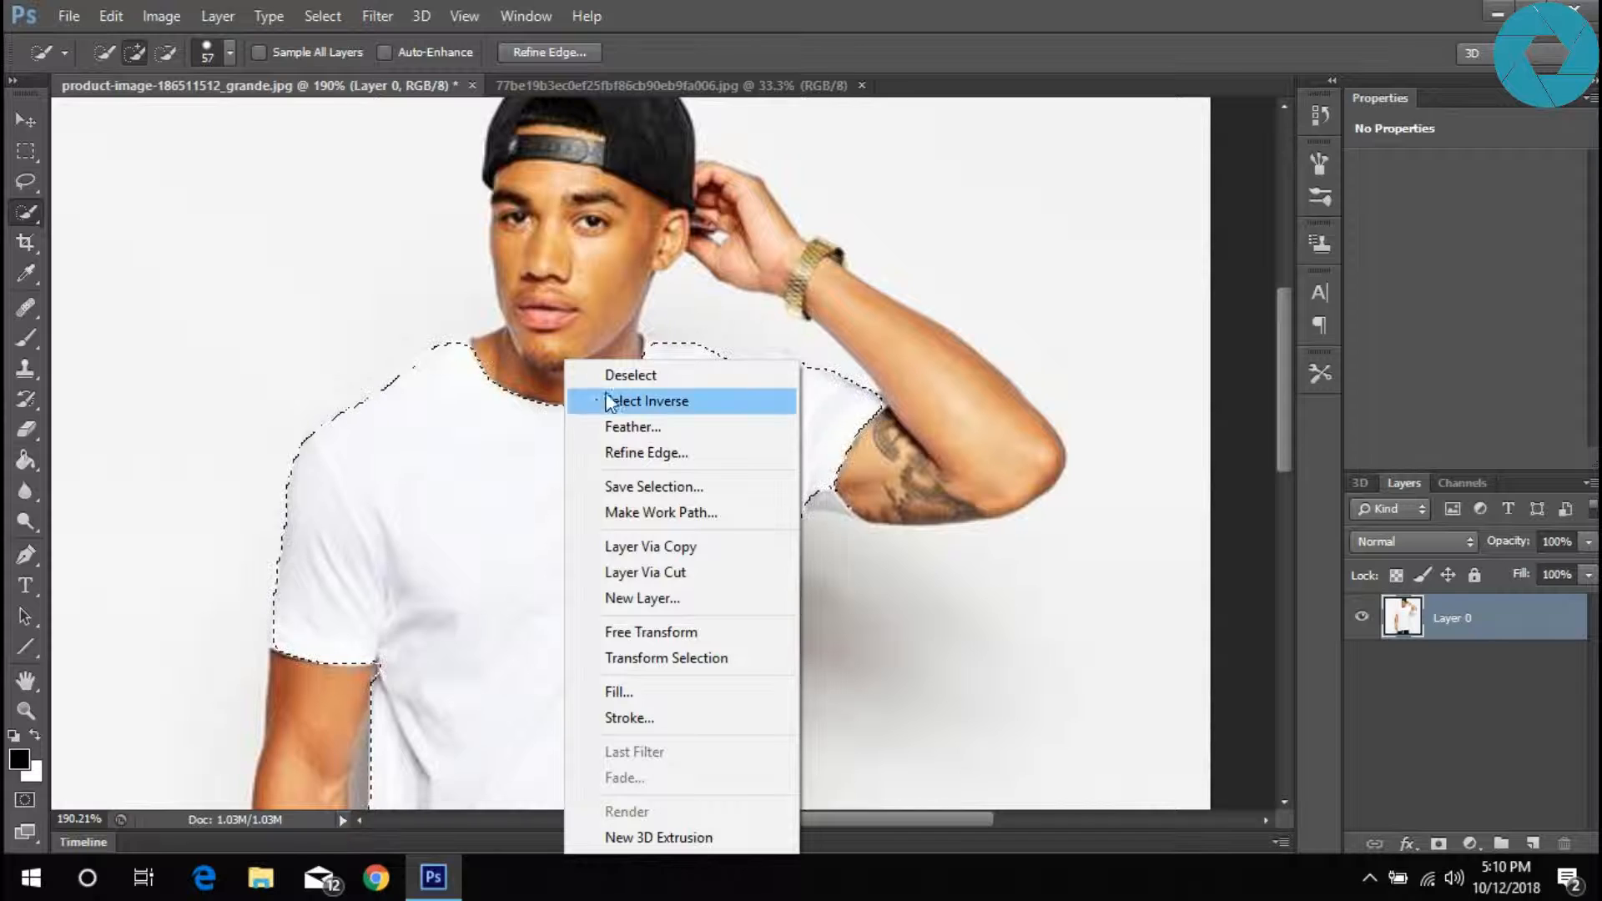
pyautogui.click(1310, 303)
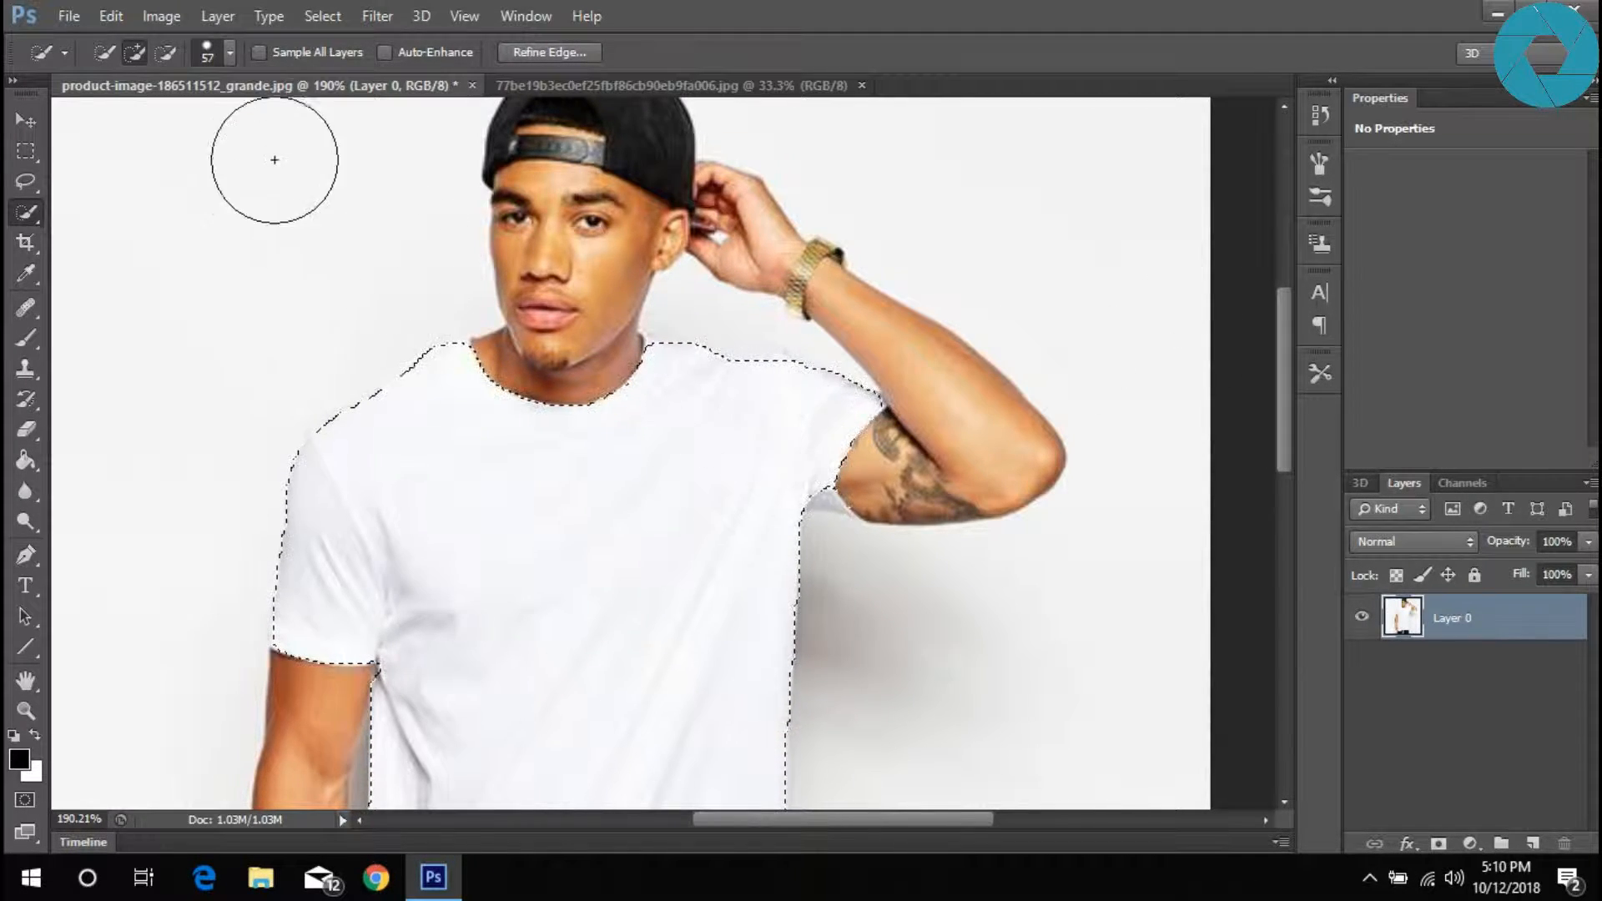
# - Reduce the selection brush to 18 px and correct the selection where the sleeve meets the tattooed upper arm
pyautogui.click(222, 52)
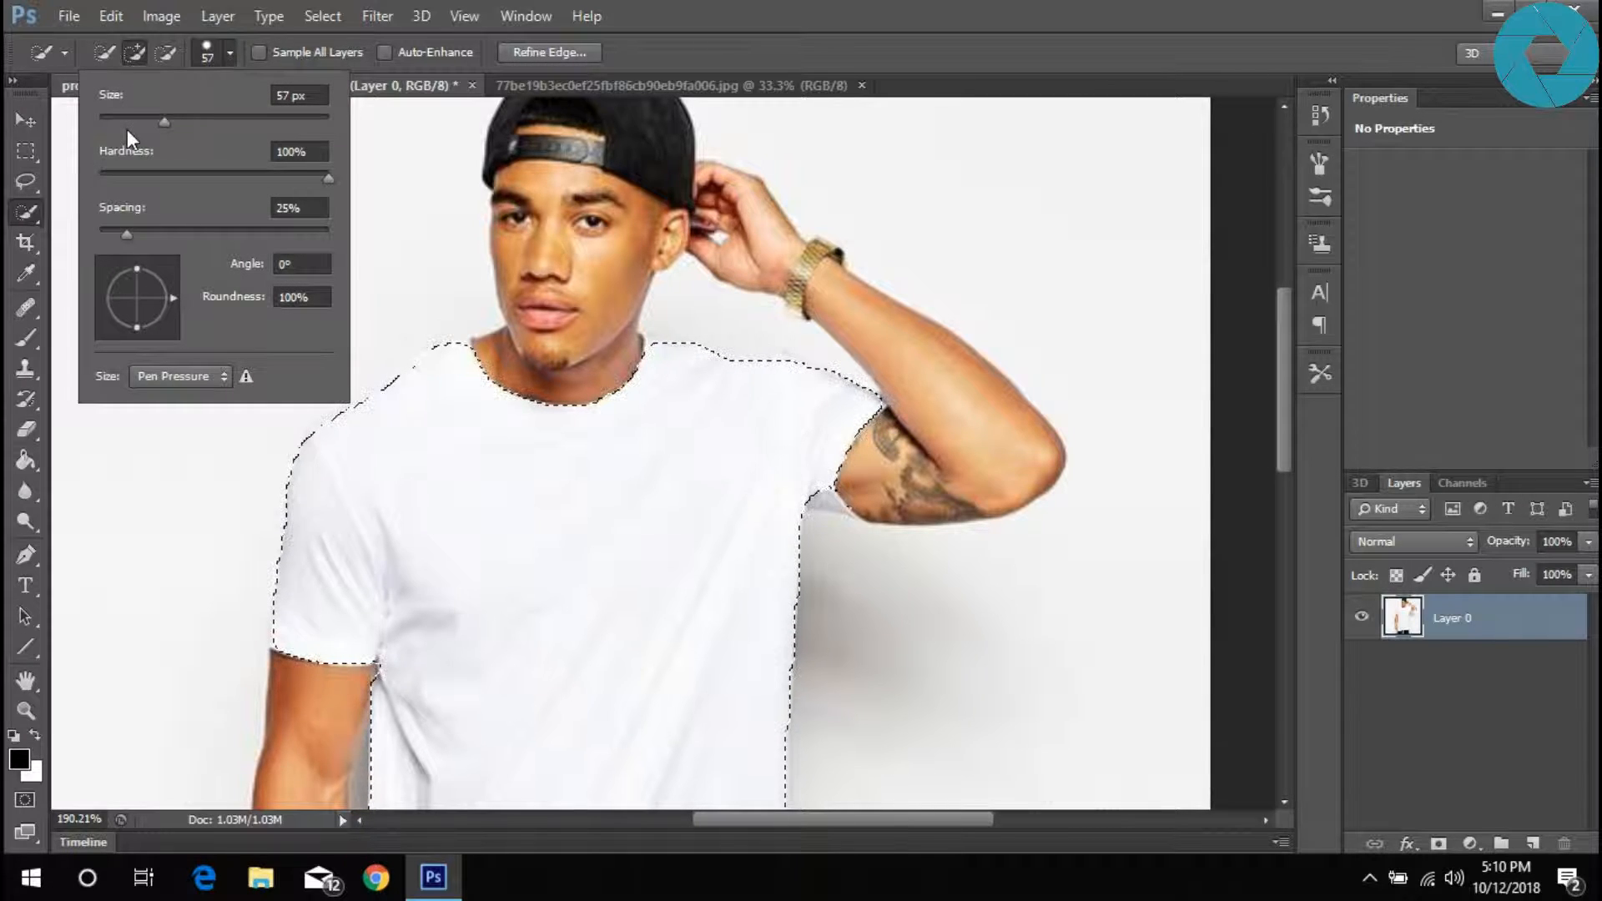
pyautogui.moveTo(127, 129); pyautogui.dragTo(119, 124)
pyautogui.click(807, 486)
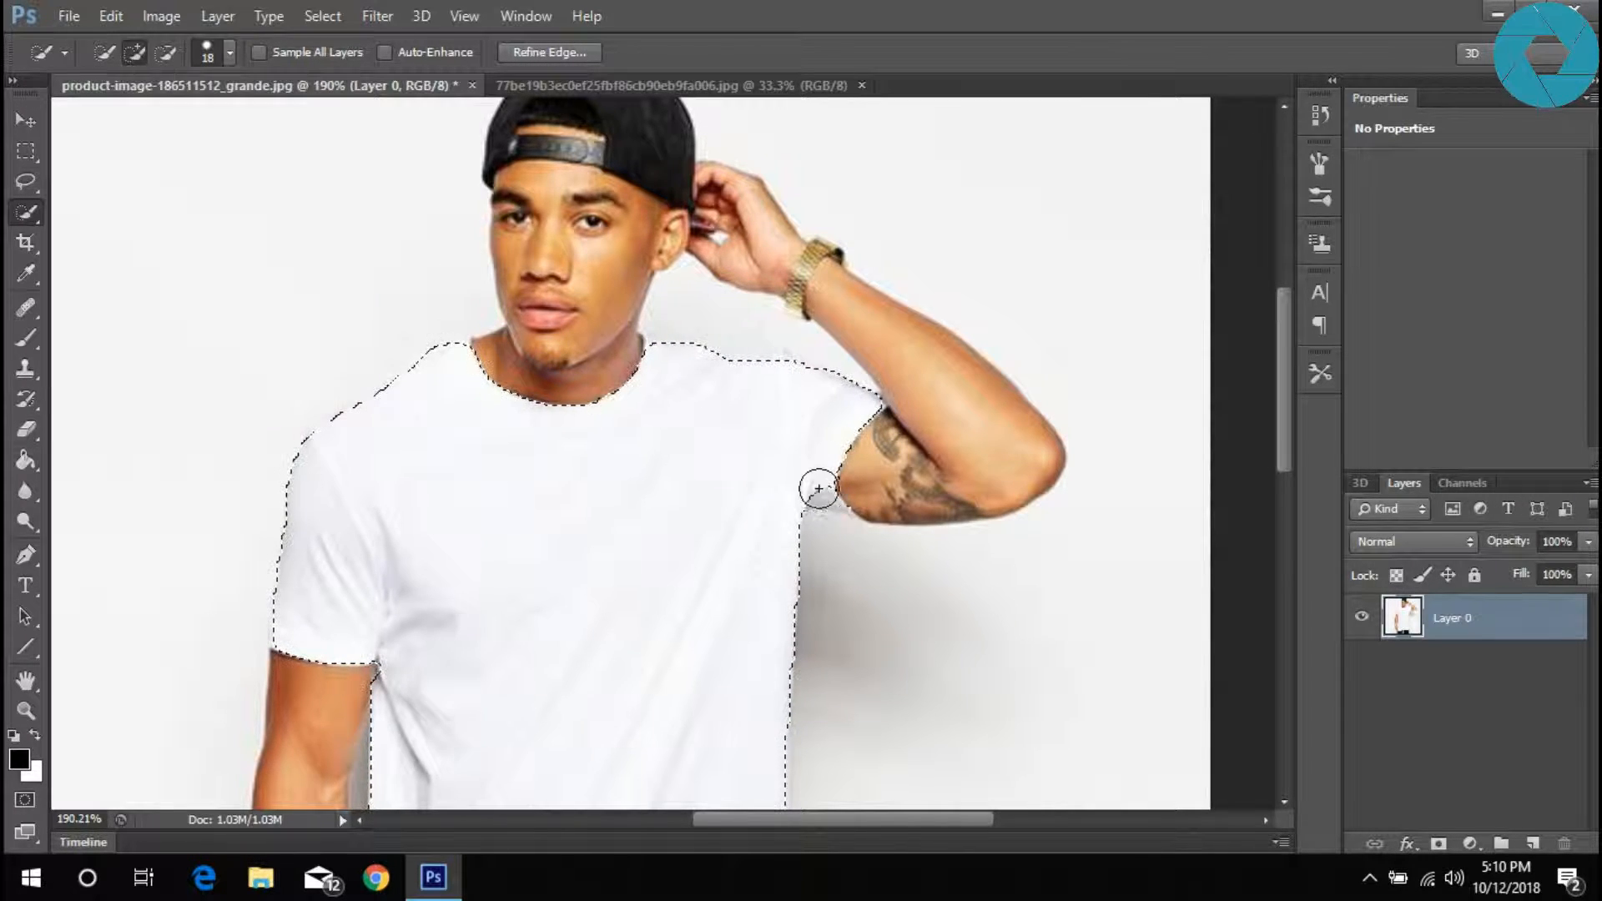
pyautogui.scroll(3, 843, 500)
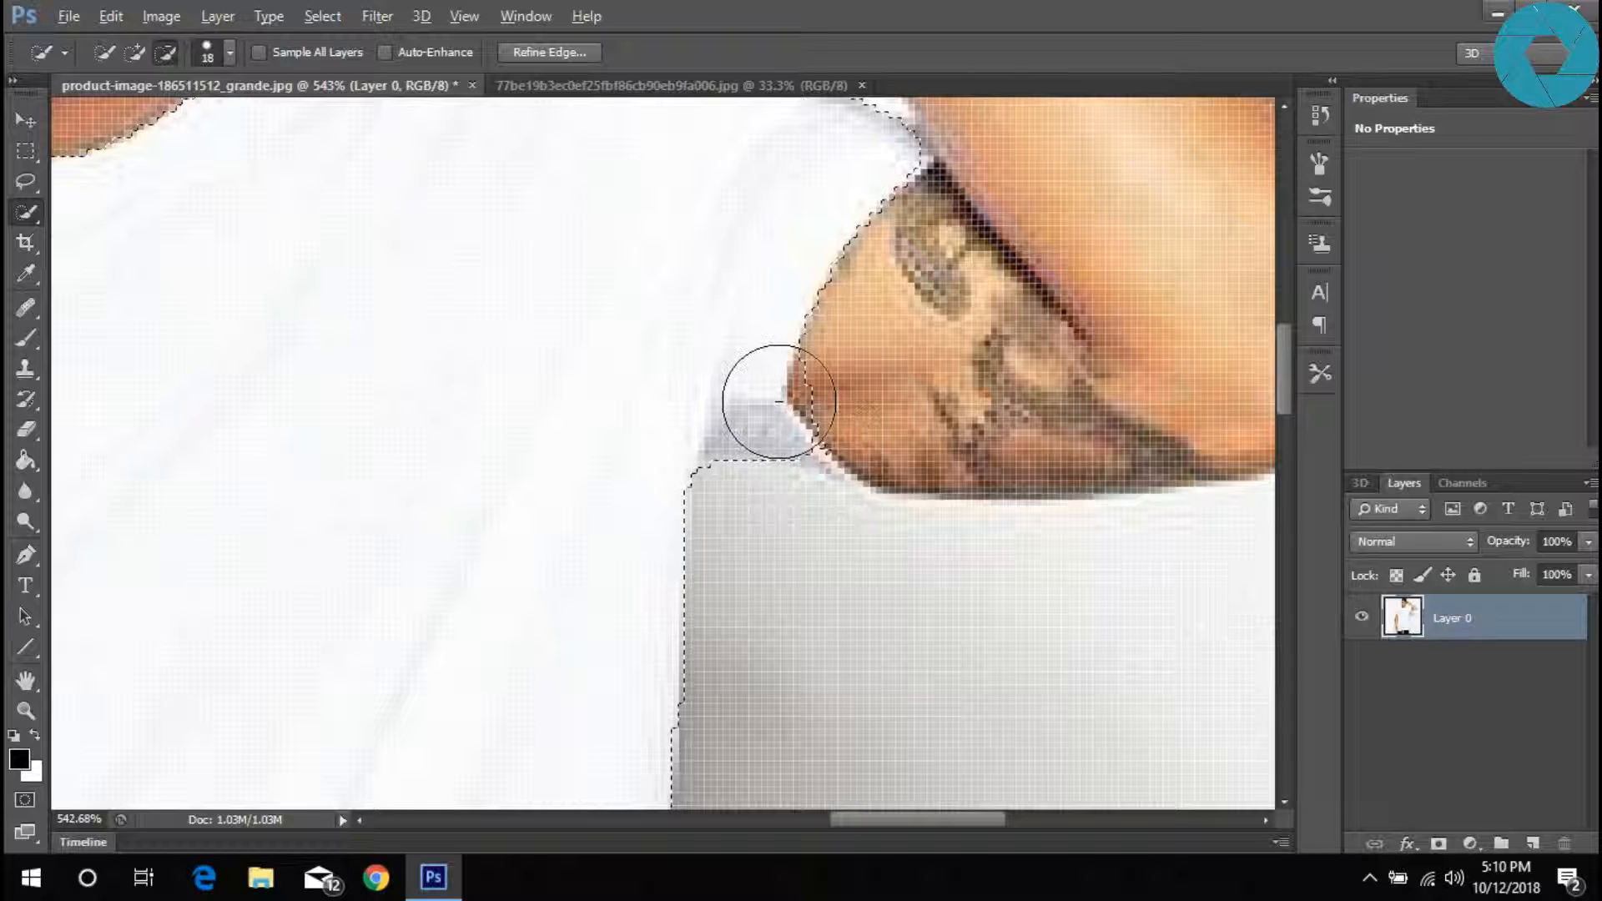
pyautogui.keyDown('alt'); pyautogui.click(846, 383); pyautogui.keyUp('alt')
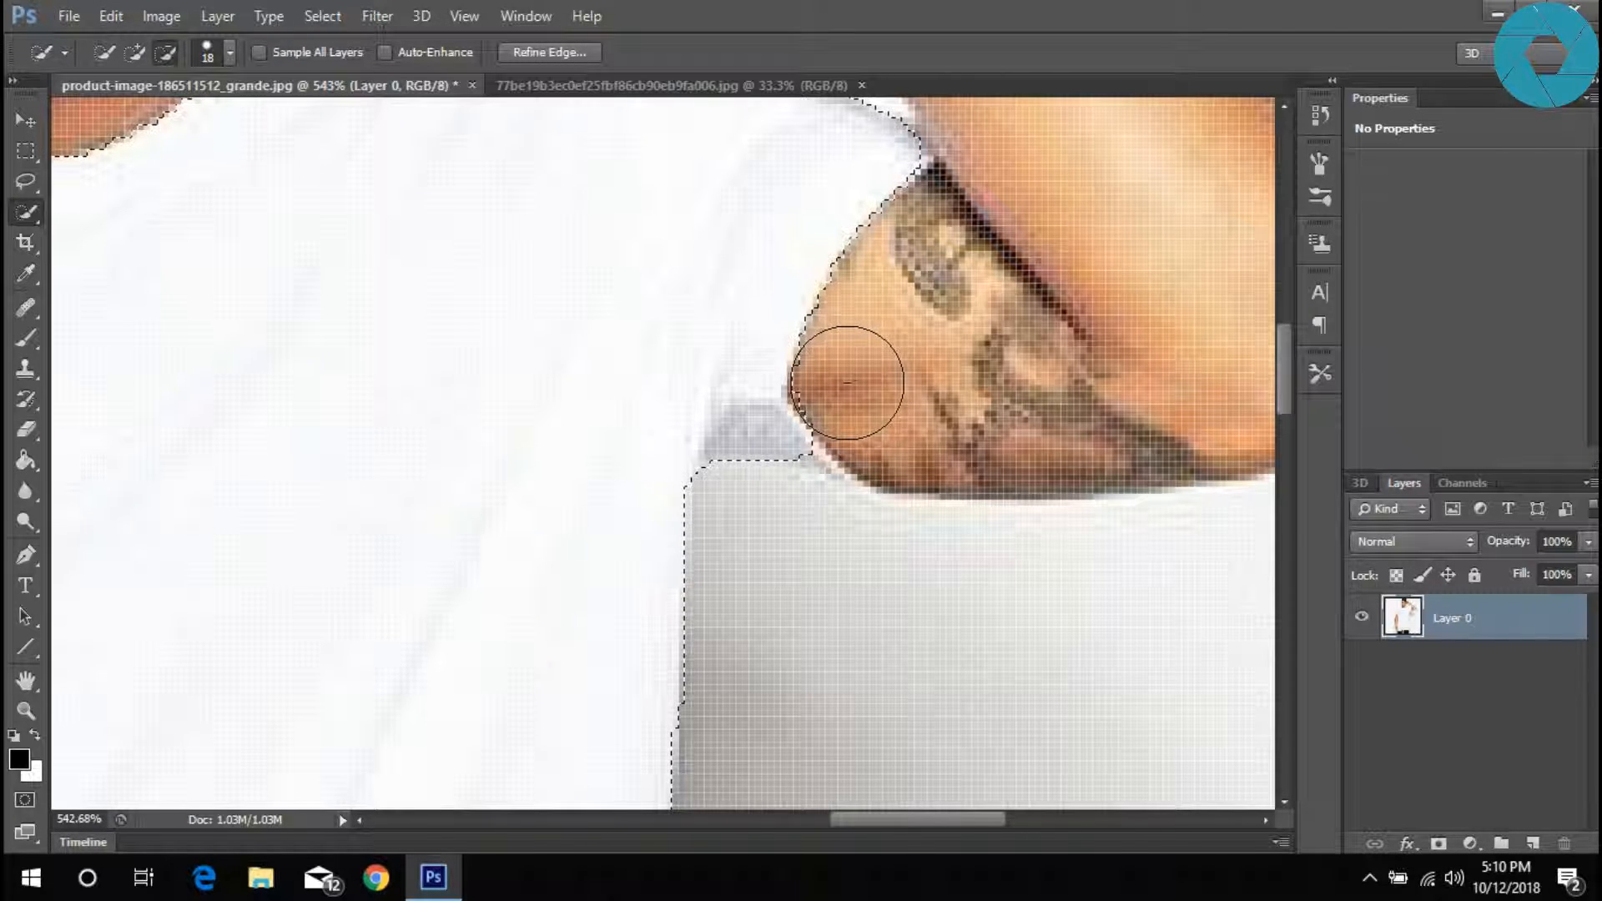
pyautogui.scroll(-3, 847, 383)
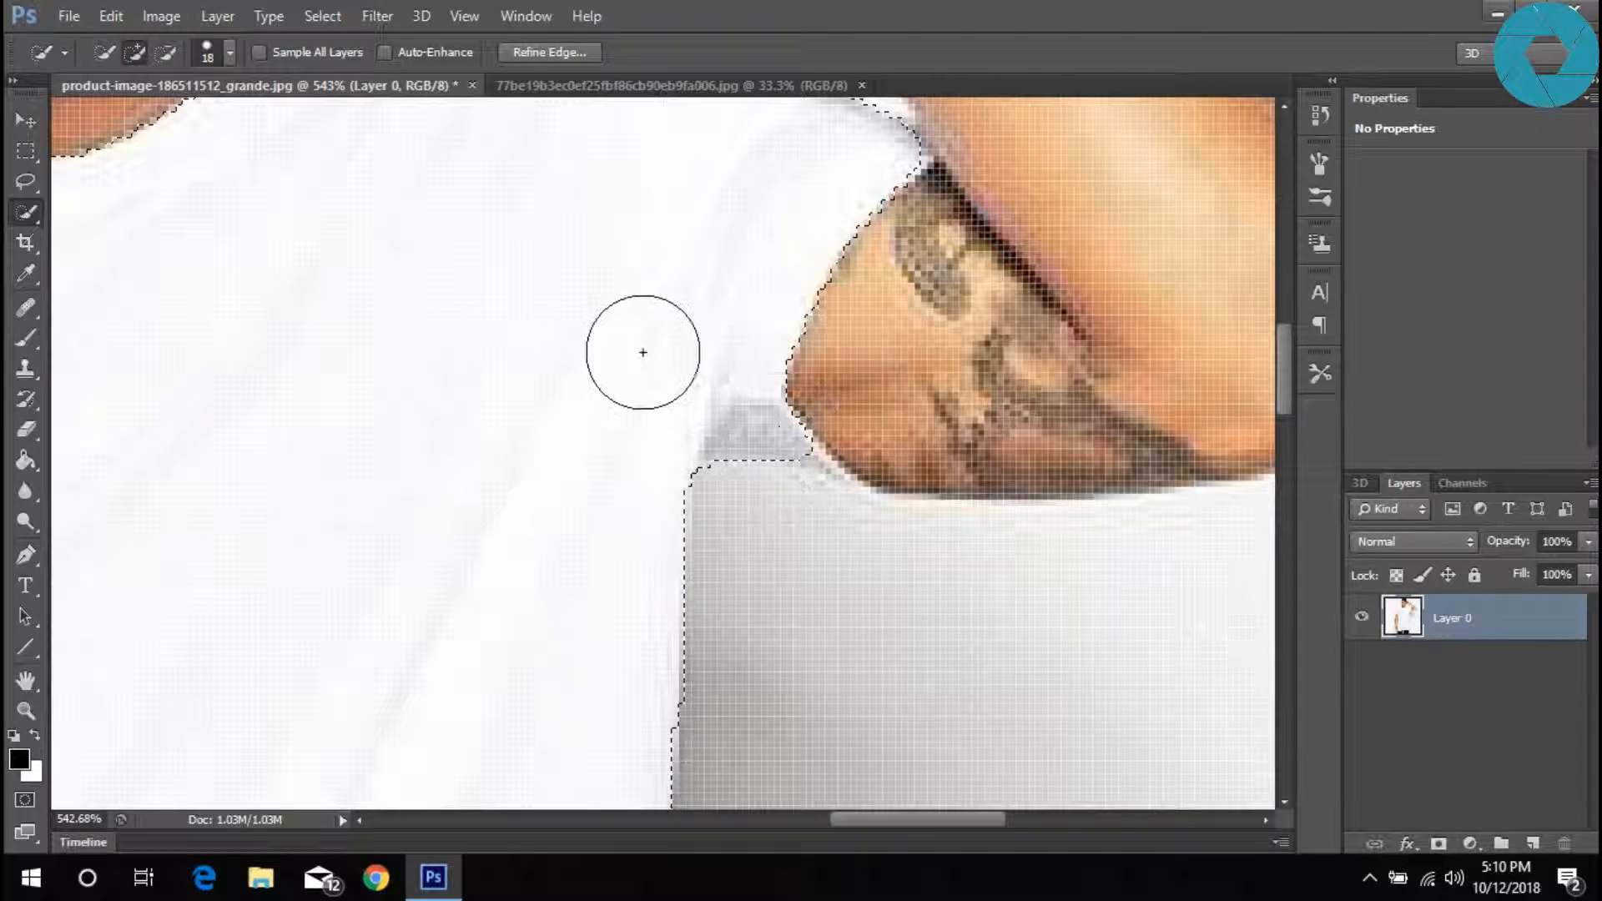
pyautogui.scroll(-3, 458, 179)
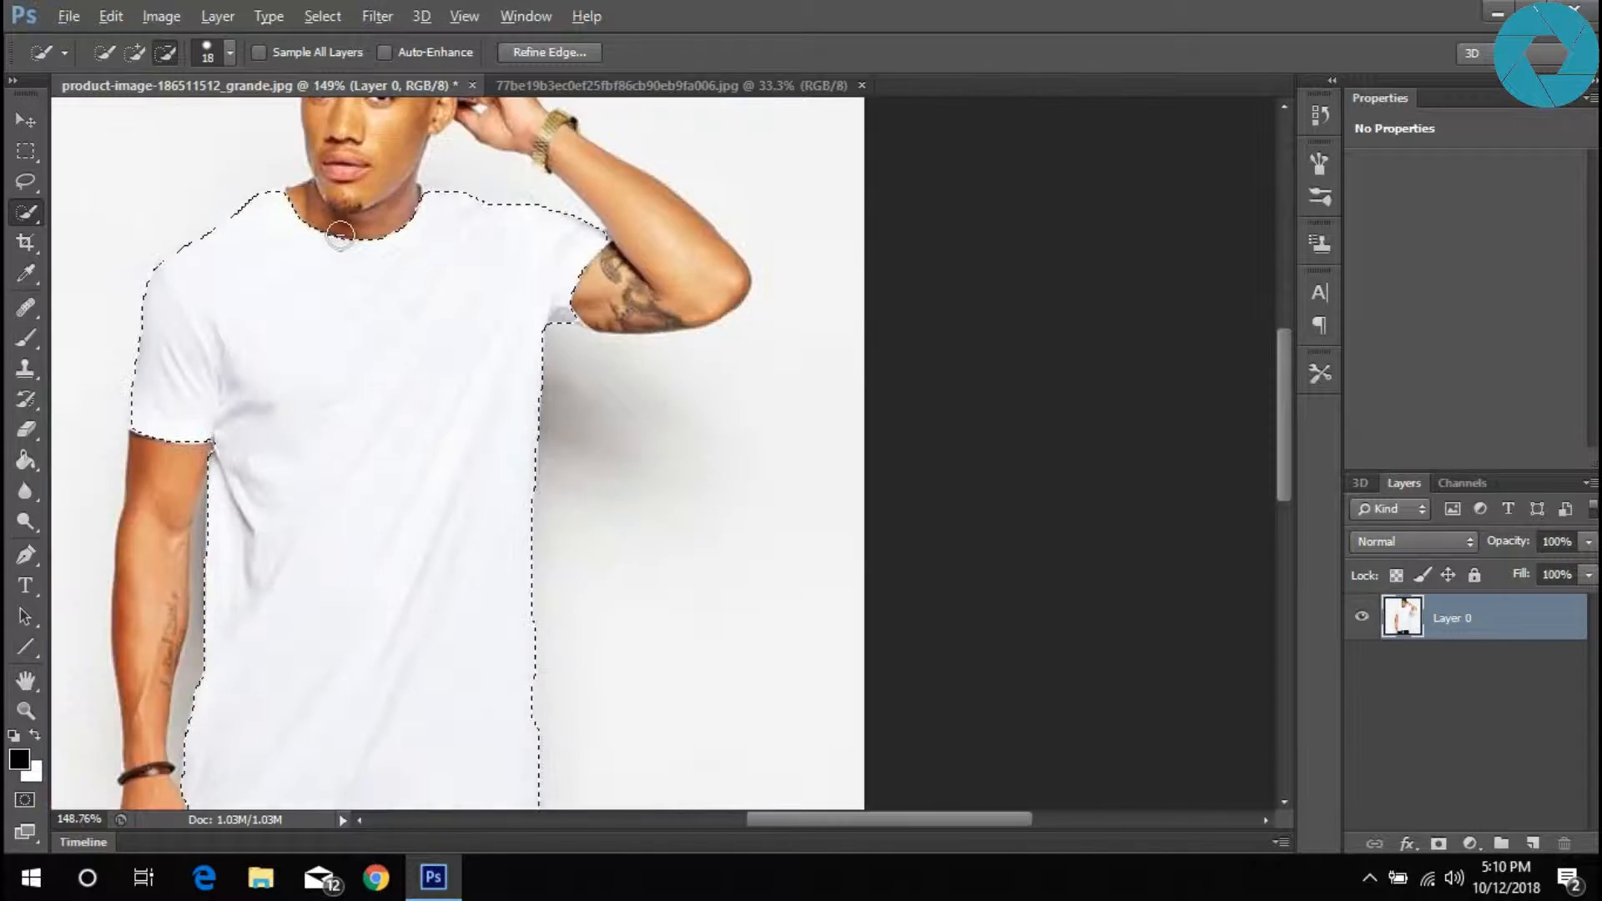
# - Examine the selection's edges up close along the neckline, the shoulder and beside the lowered hand
pyautogui.scroll(2, 134, 234)
pyautogui.scroll(3, 192, 242)
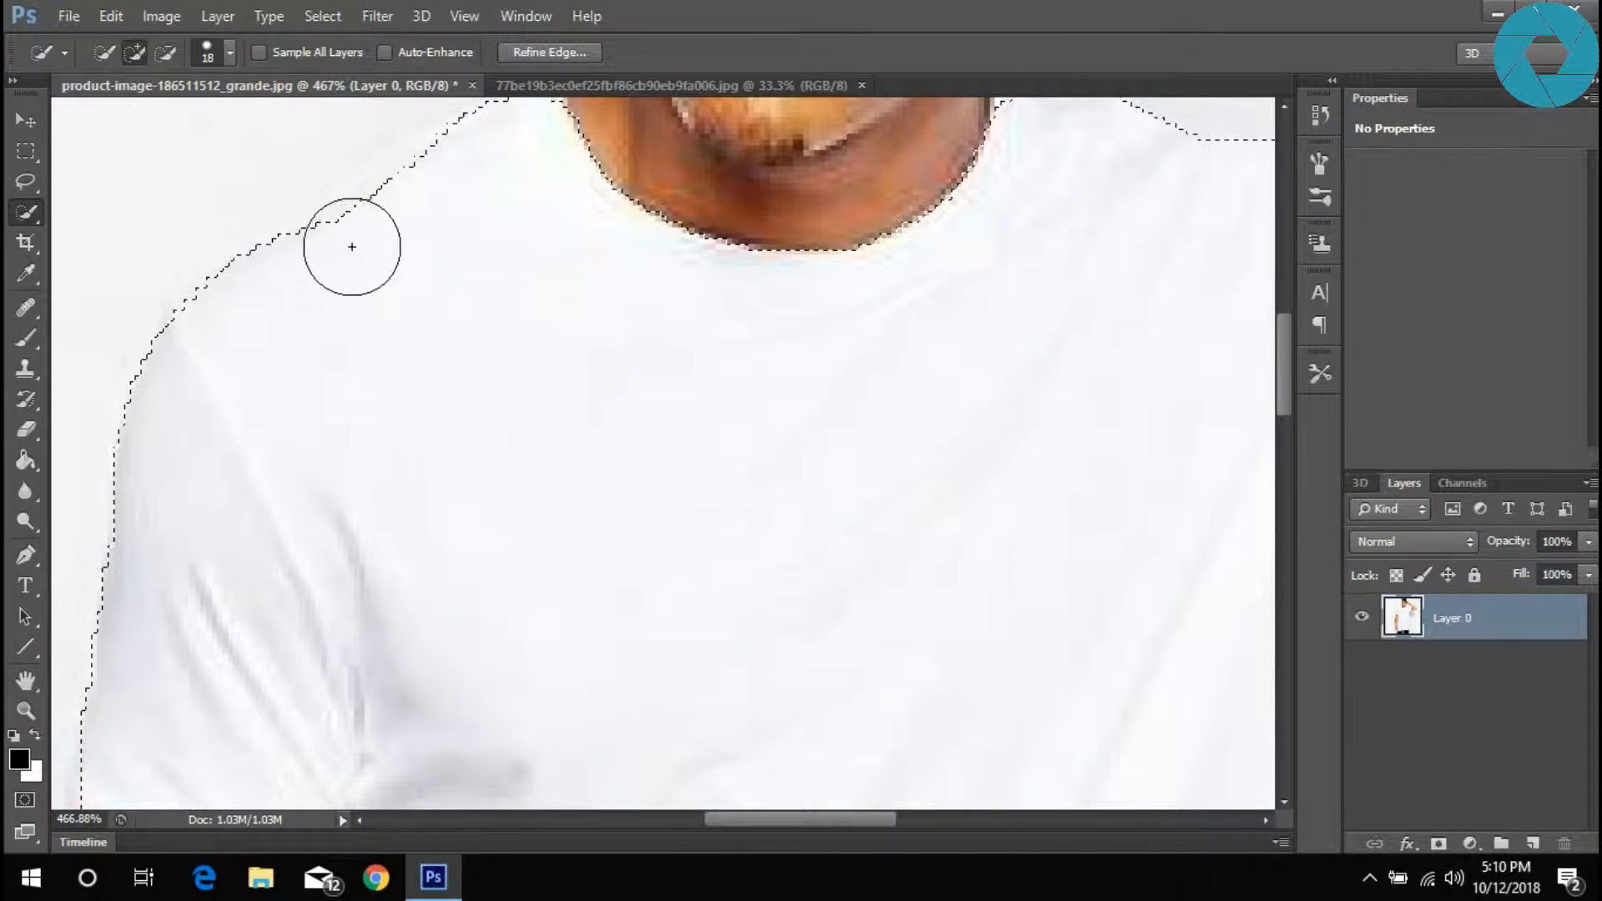
pyautogui.scroll(-4, 378, 235)
pyautogui.scroll(-3, 415, 329)
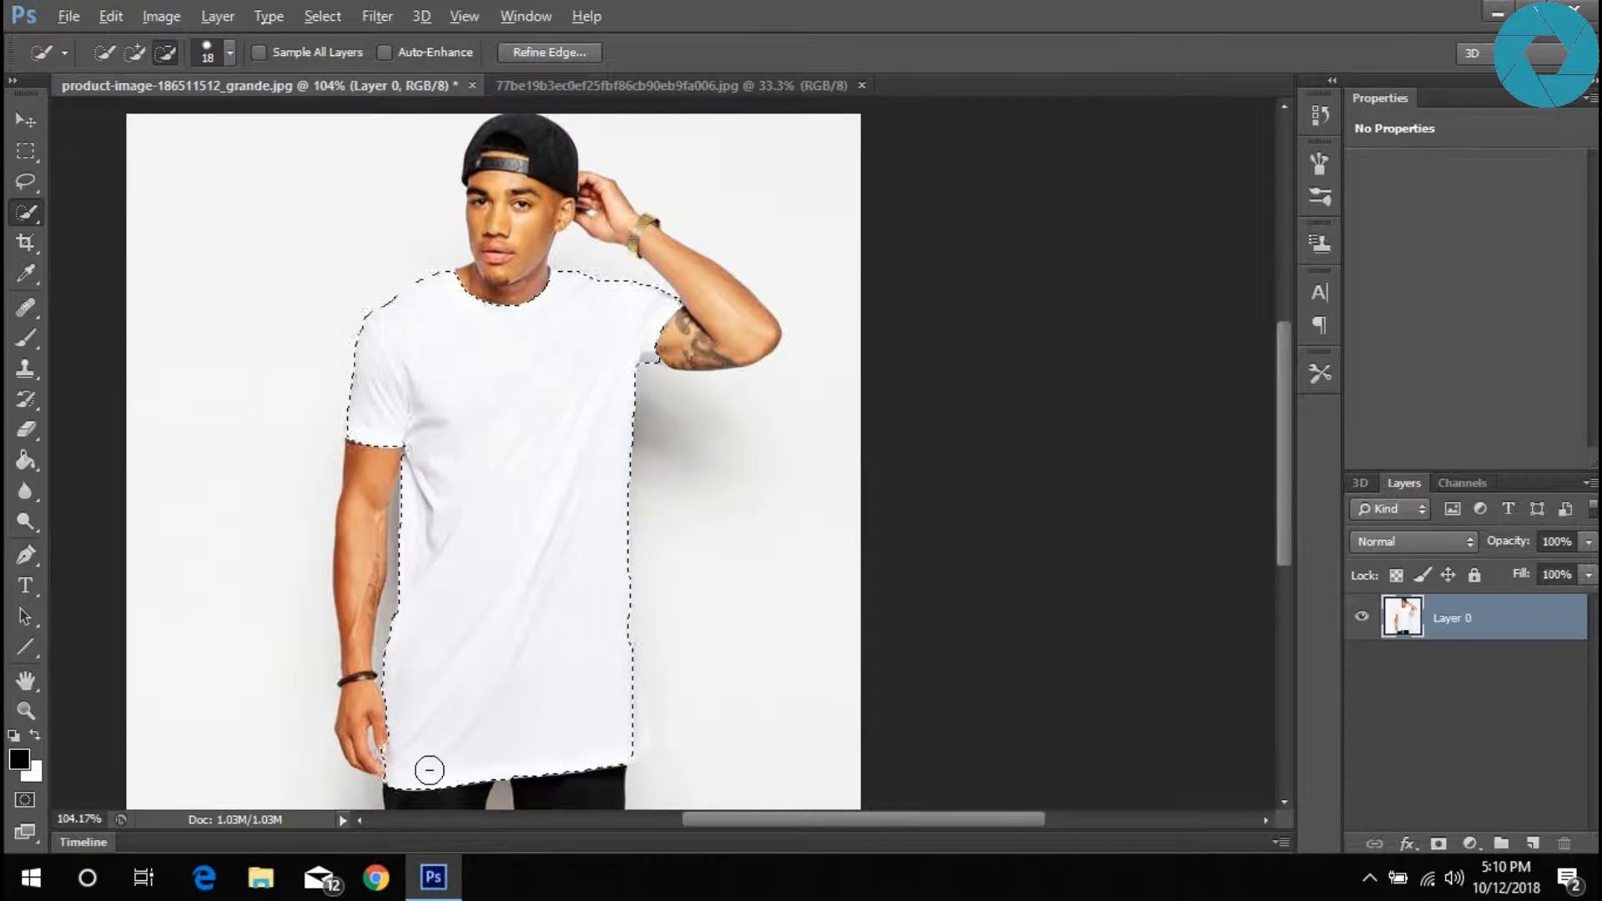
pyautogui.scroll(2, 429, 769)
pyautogui.scroll(4, 328, 763)
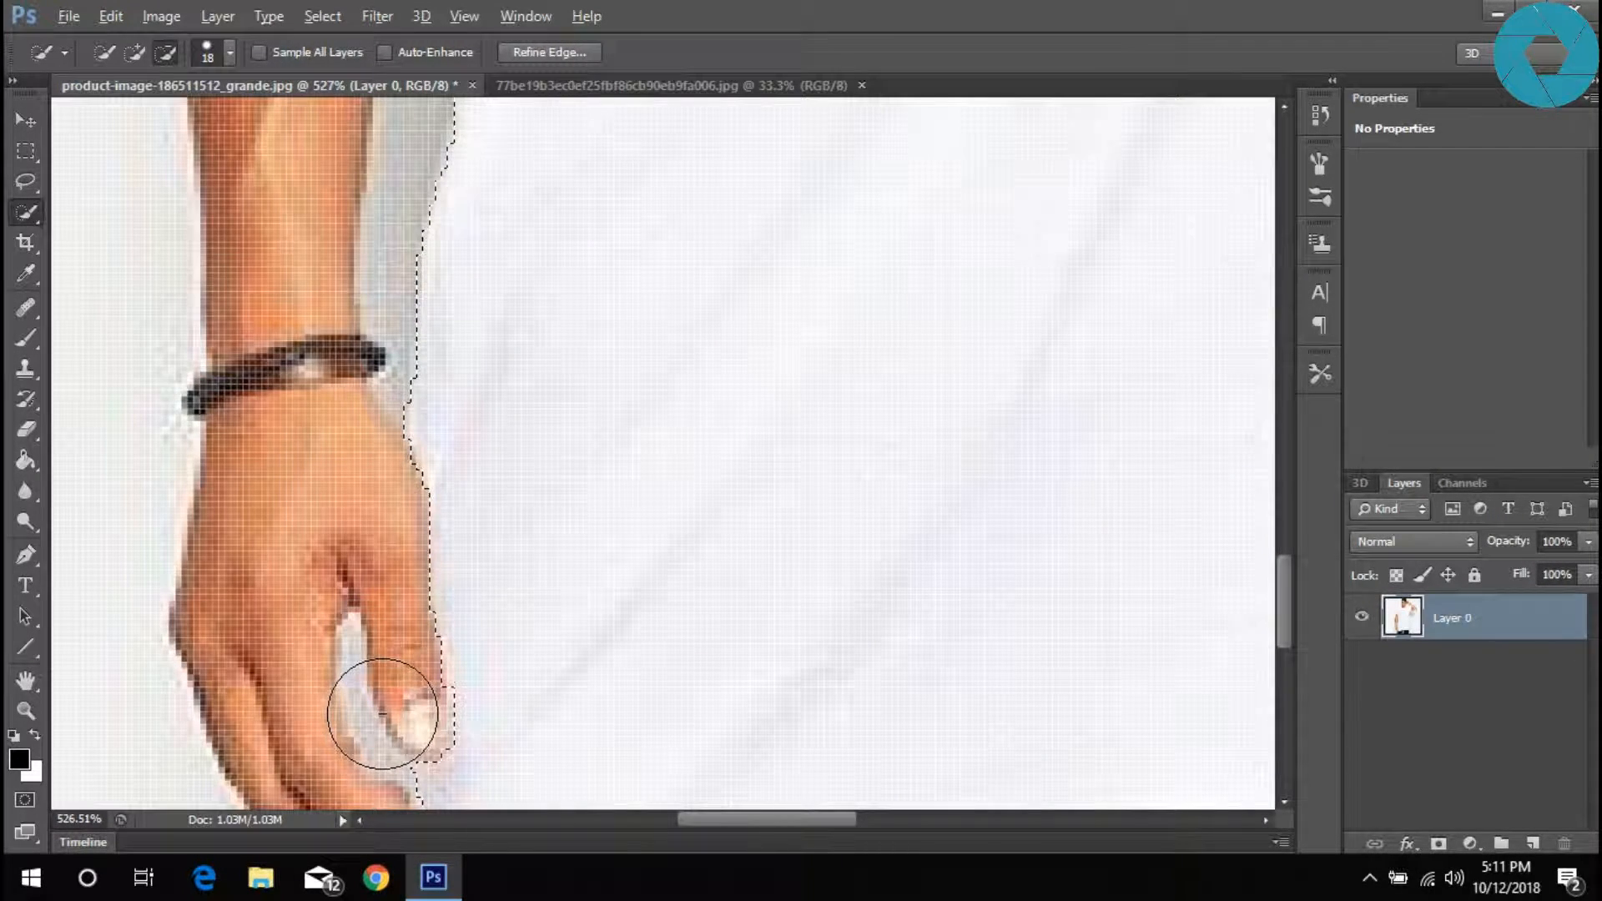
pyautogui.scroll(-5, 648, 522)
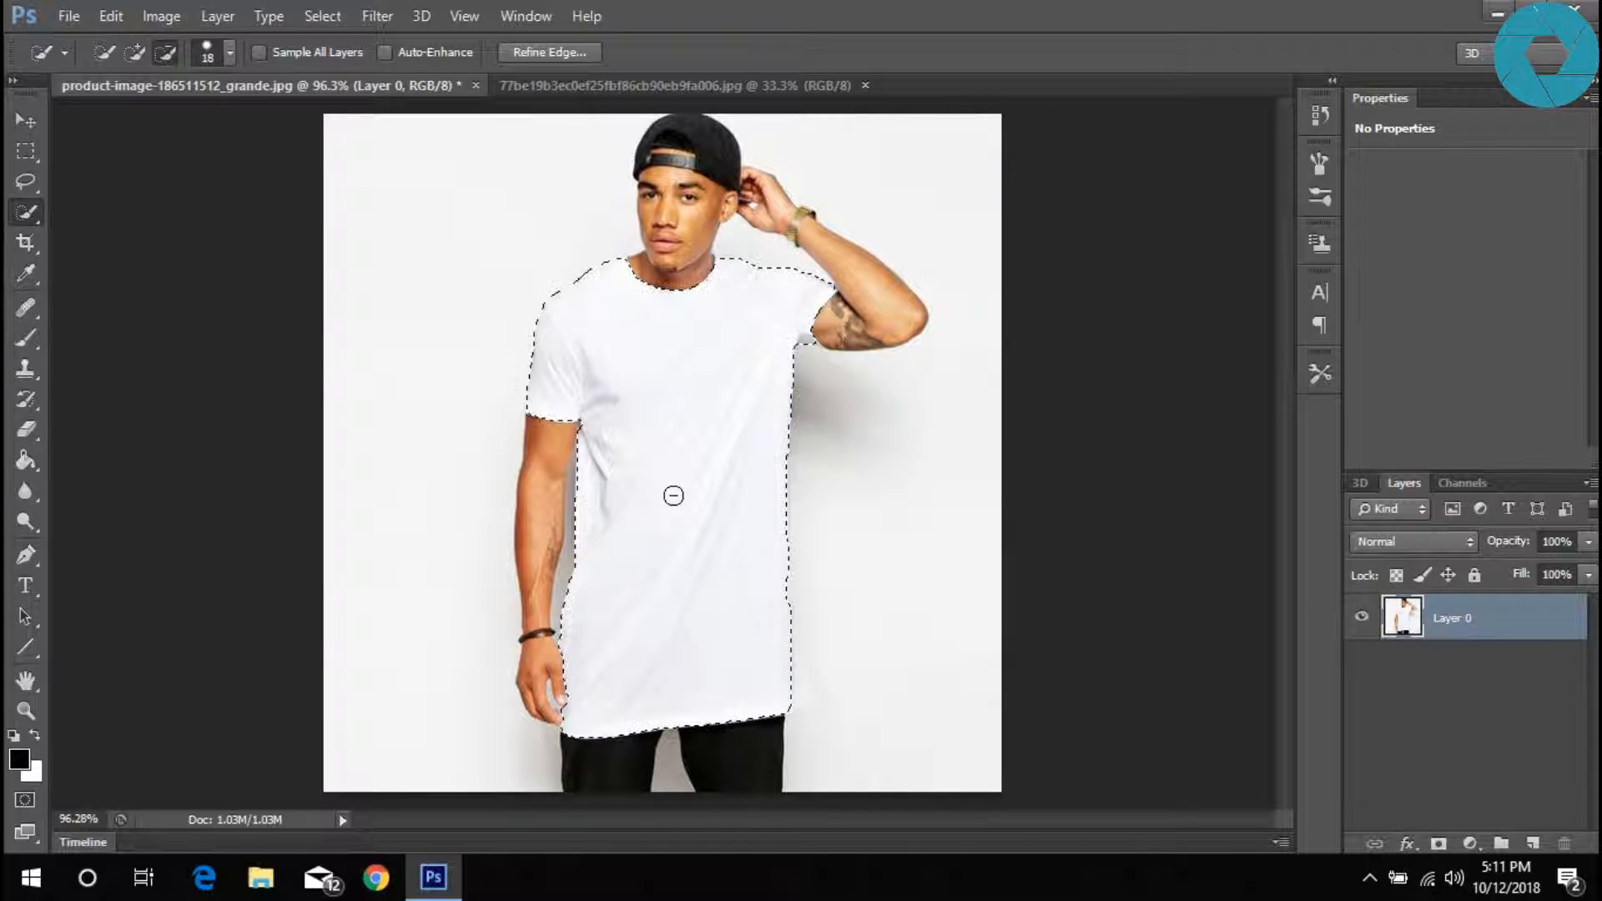
# - Start Refine Edge on the T-shirt selection with Smart Radius enabled and a radius of 6.5 px
pyautogui.click(322, 16)
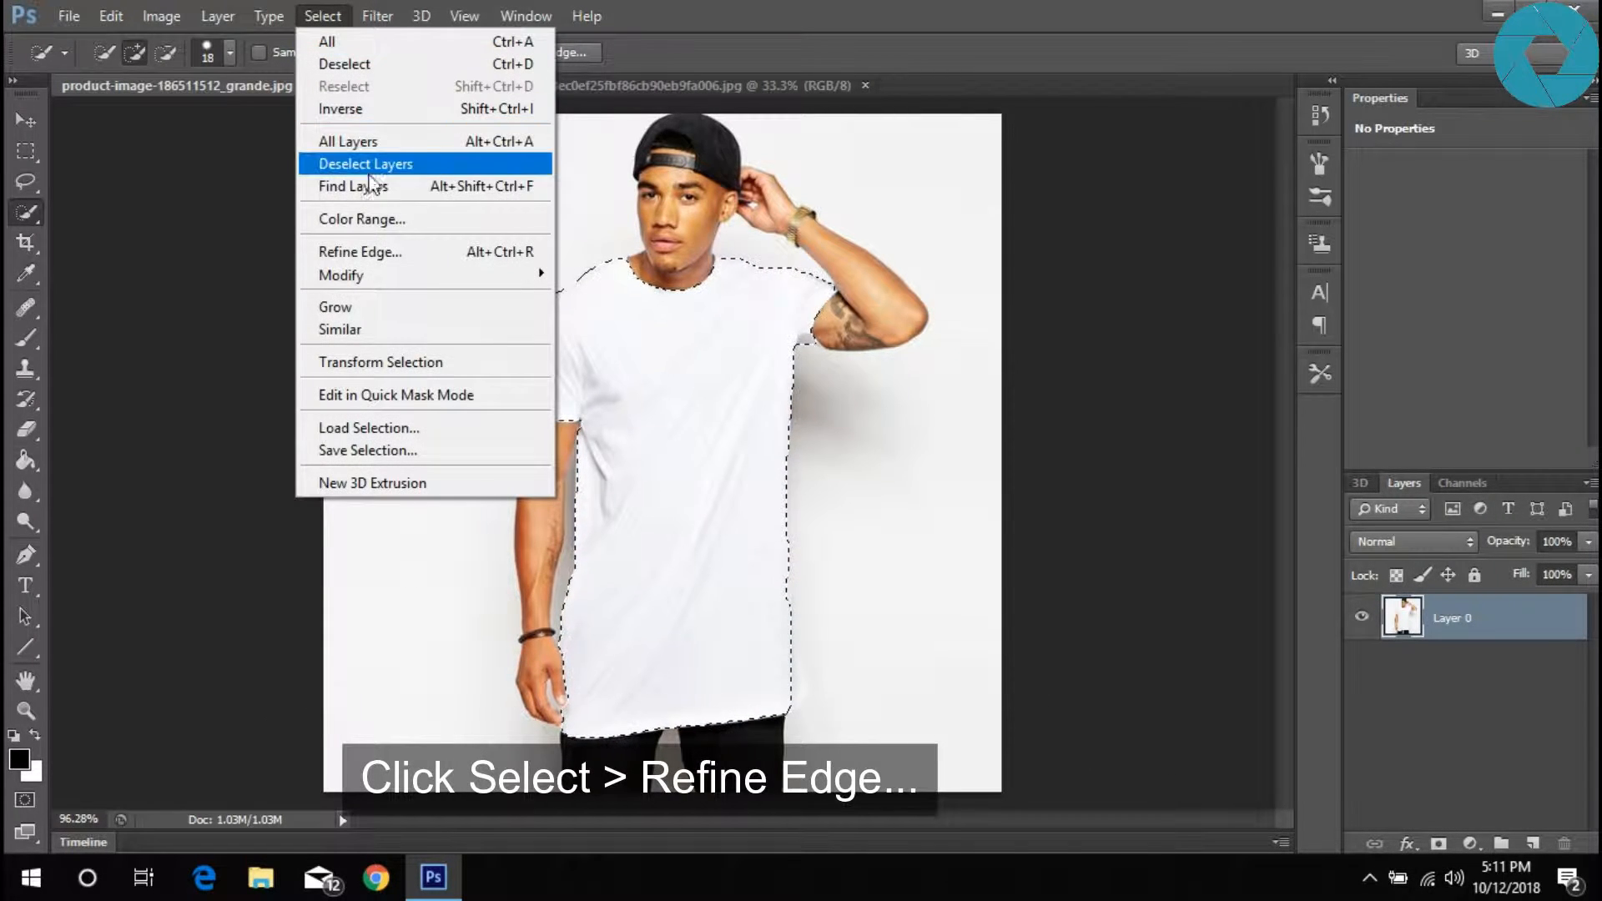
pyautogui.click(374, 255)
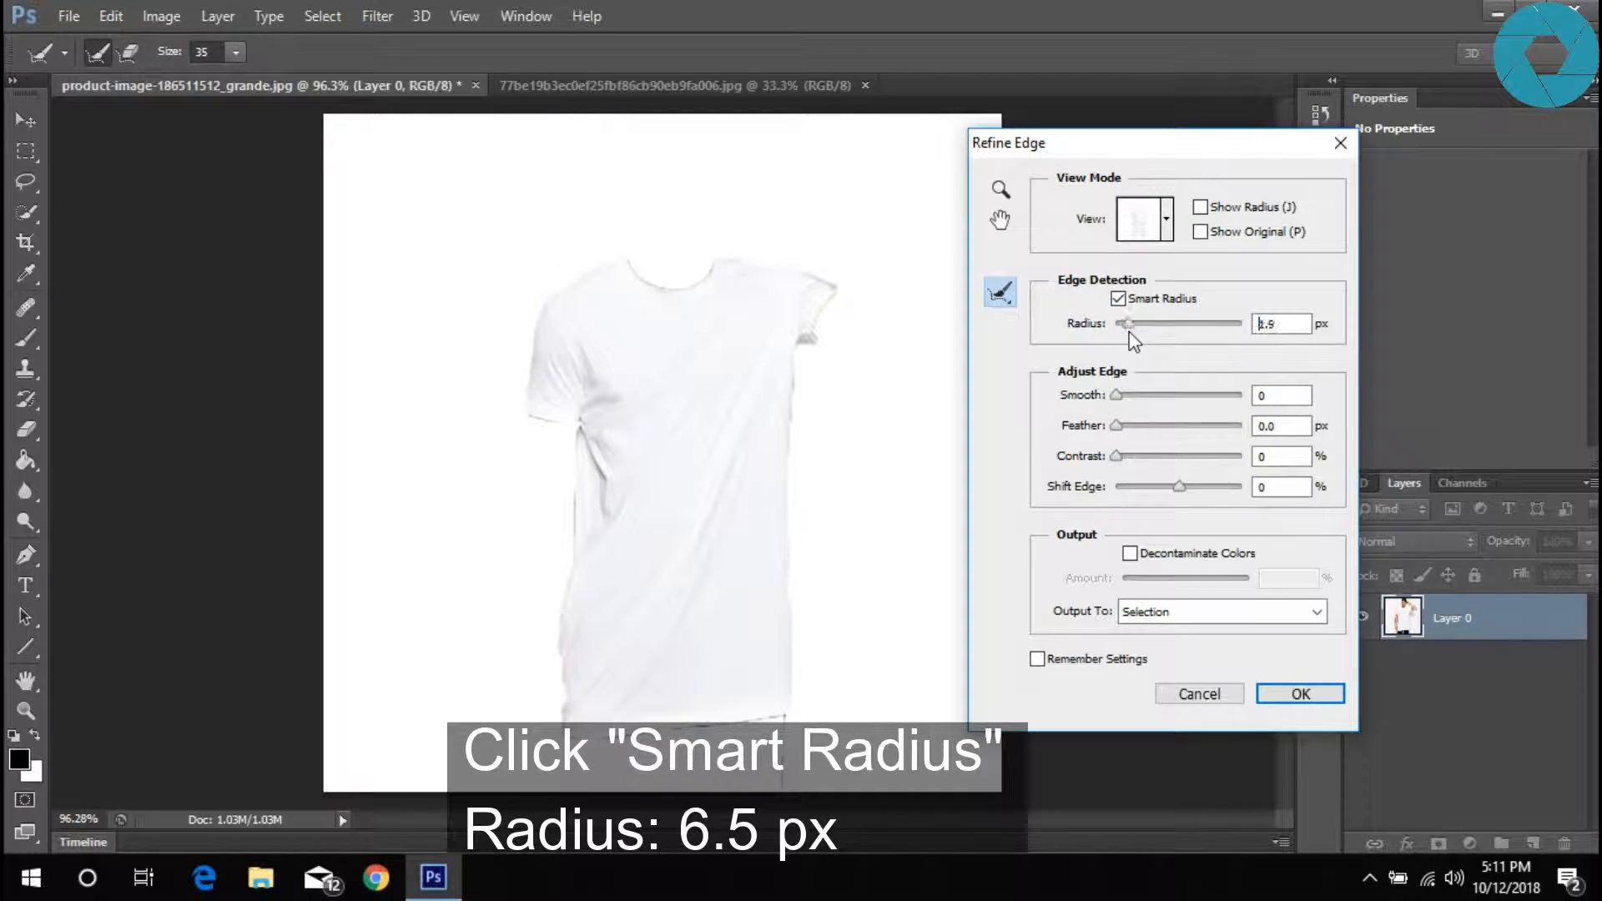
pyautogui.moveTo(1154, 335); pyautogui.dragTo(1158, 337)
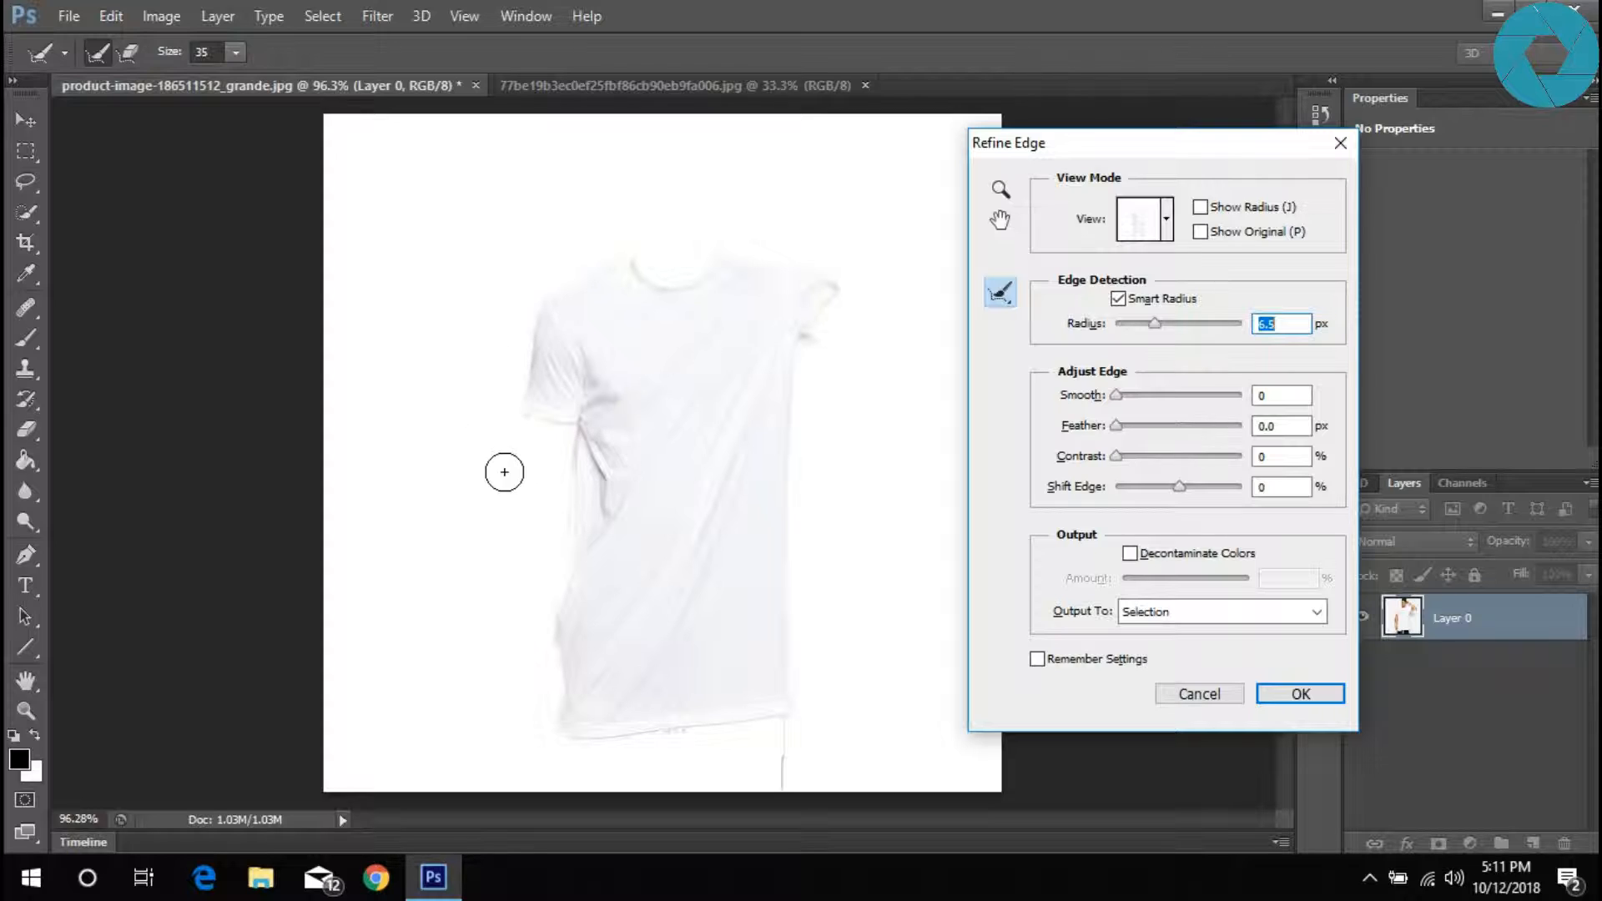
# - Touch up the cutout with the Refine Radius brush along the lowered arm's sleeve, the shoulder and the shirt's side
pyautogui.moveTo(514, 458)
pyautogui.mouseDown()
pyautogui.moveTo(521, 327)
pyautogui.moveTo(544, 289)
pyautogui.moveTo(625, 248)
pyautogui.mouseUp()
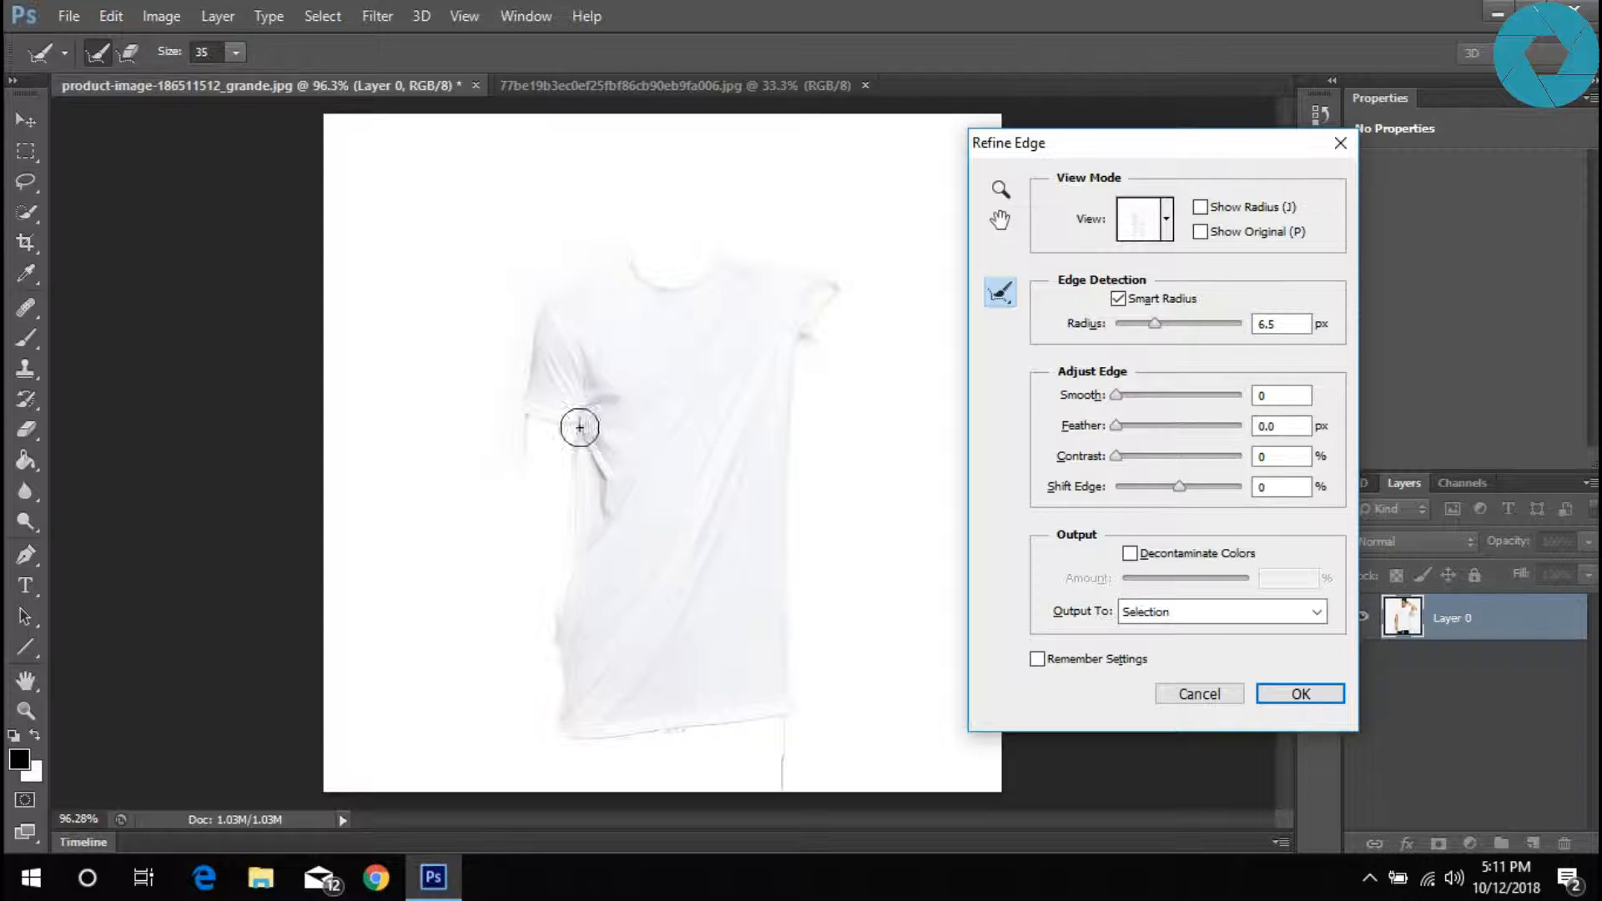
pyautogui.moveTo(573, 443); pyautogui.dragTo(584, 451)
pyautogui.moveTo(582, 561)
pyautogui.mouseDown()
pyautogui.moveTo(553, 643)
pyautogui.moveTo(583, 476)
pyautogui.mouseUp()
pyautogui.press('alt')
pyautogui.moveTo(559, 648)
pyautogui.mouseDown()
pyautogui.moveTo(573, 437)
pyautogui.moveTo(596, 515)
pyautogui.moveTo(580, 551)
pyautogui.mouseUp()
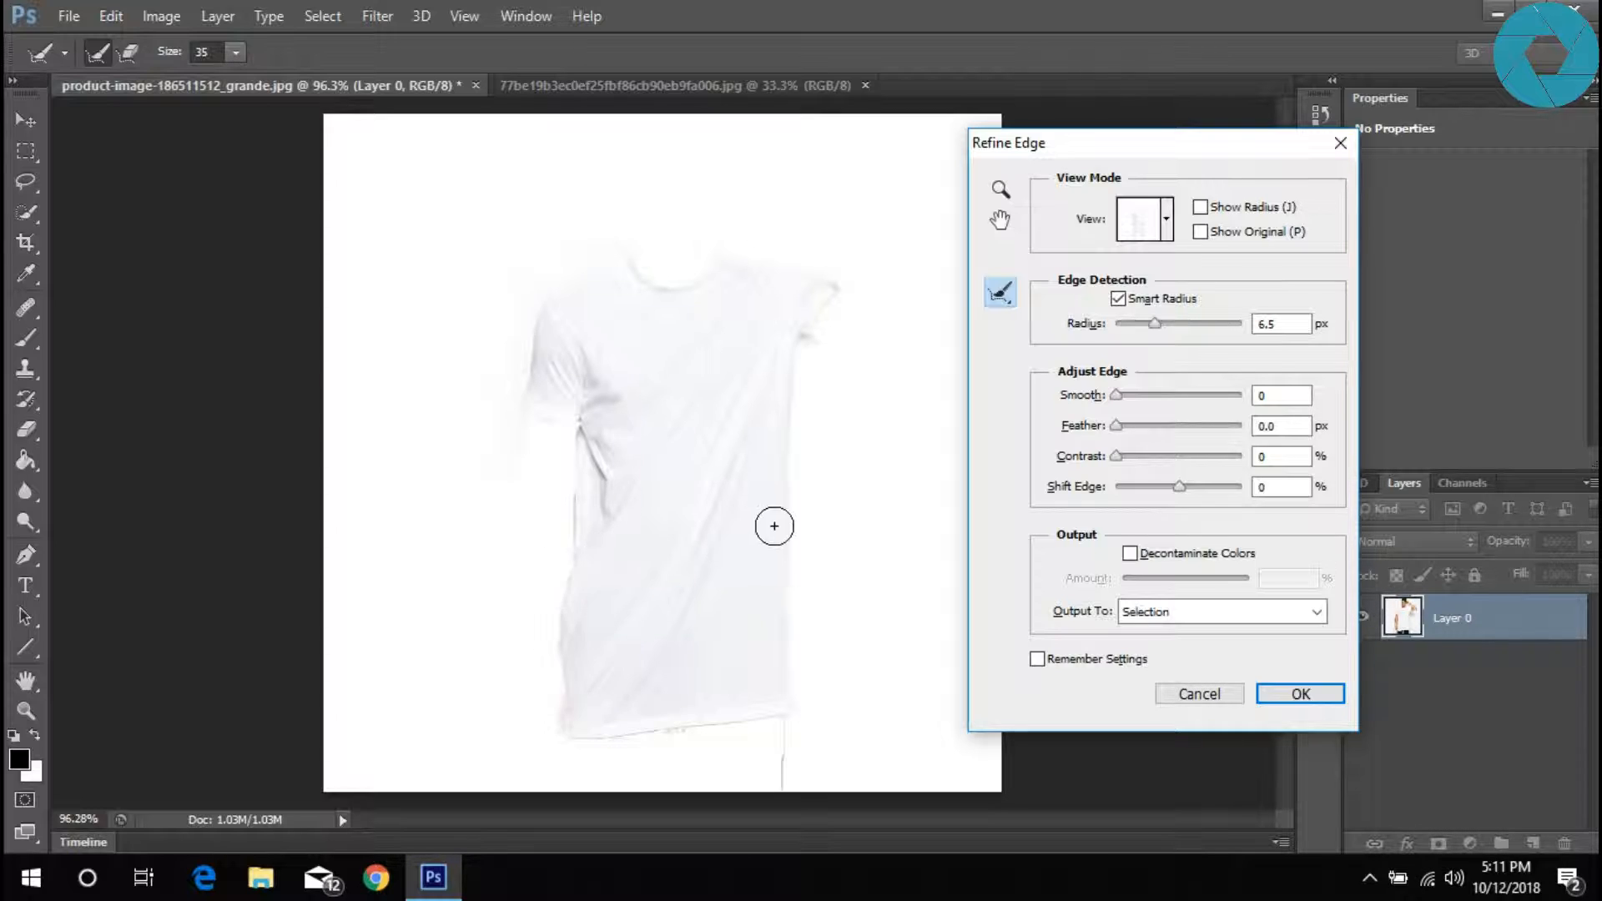
# - Erase the edge refinements around the lowered arm's sleeve and across the shoulder and collar
pyautogui.press('alt')
pyautogui.moveTo(519, 373)
pyautogui.mouseDown()
pyautogui.moveTo(604, 262)
pyautogui.moveTo(730, 245)
pyautogui.mouseUp()
pyautogui.press('alt')
pyautogui.press('alt')
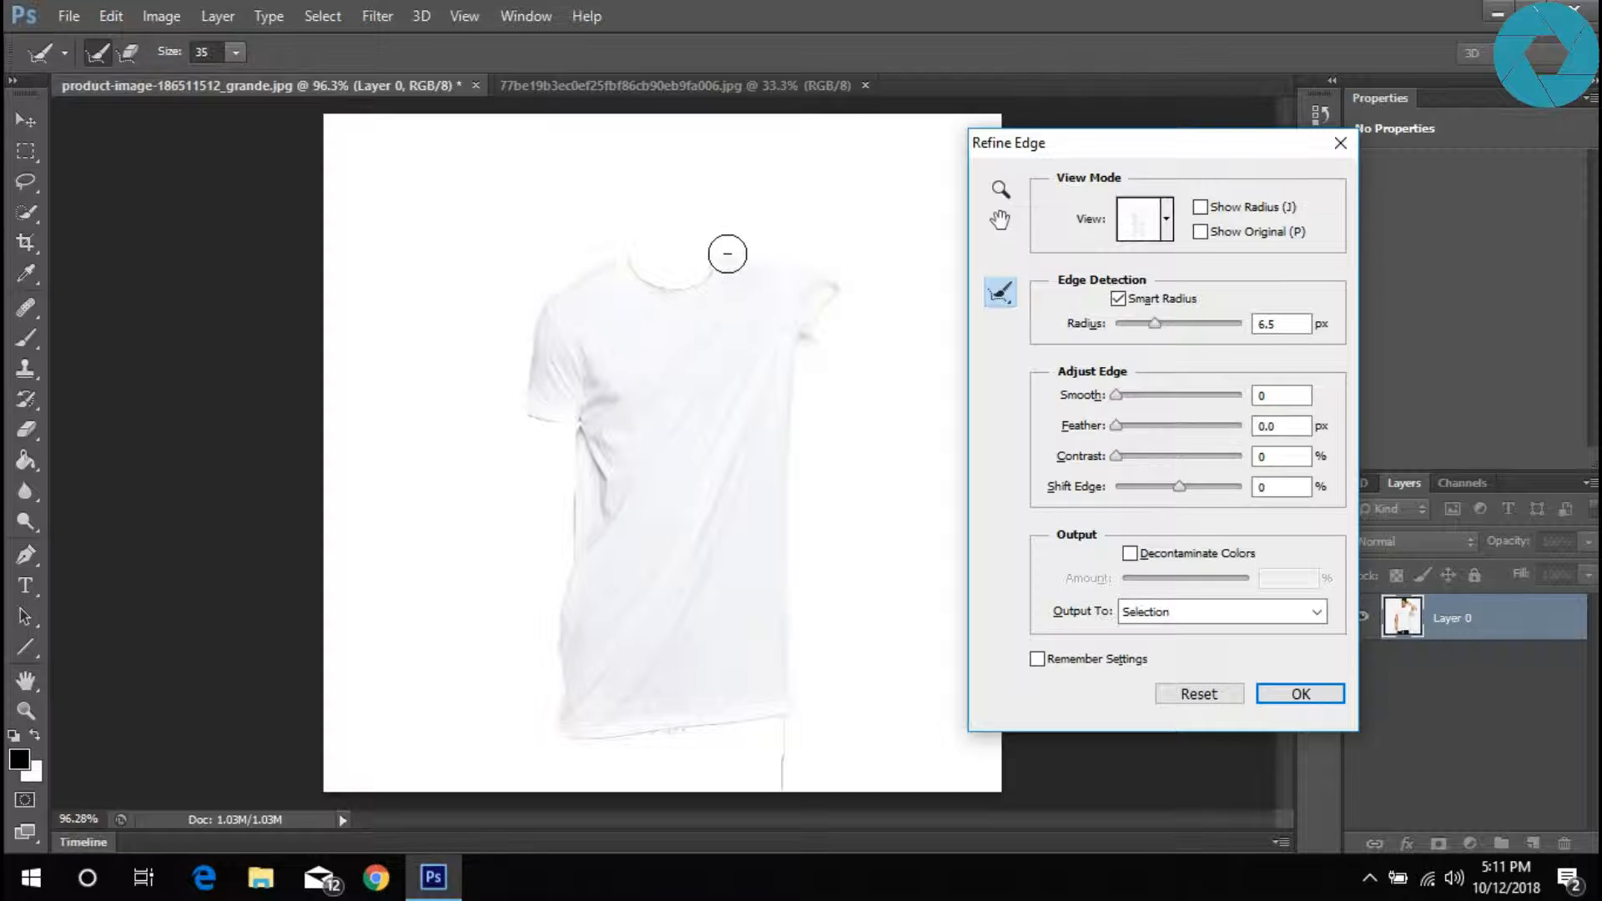
# - Erase the edge refinements from the raised arm's sleeve down the shirt's side and along the hem
pyautogui.moveTo(833, 266)
pyautogui.mouseDown()
pyautogui.moveTo(798, 336)
pyautogui.moveTo(810, 364)
pyautogui.moveTo(798, 357)
pyautogui.moveTo(772, 508)
pyautogui.moveTo(768, 726)
pyautogui.mouseUp()
pyautogui.press('alt')
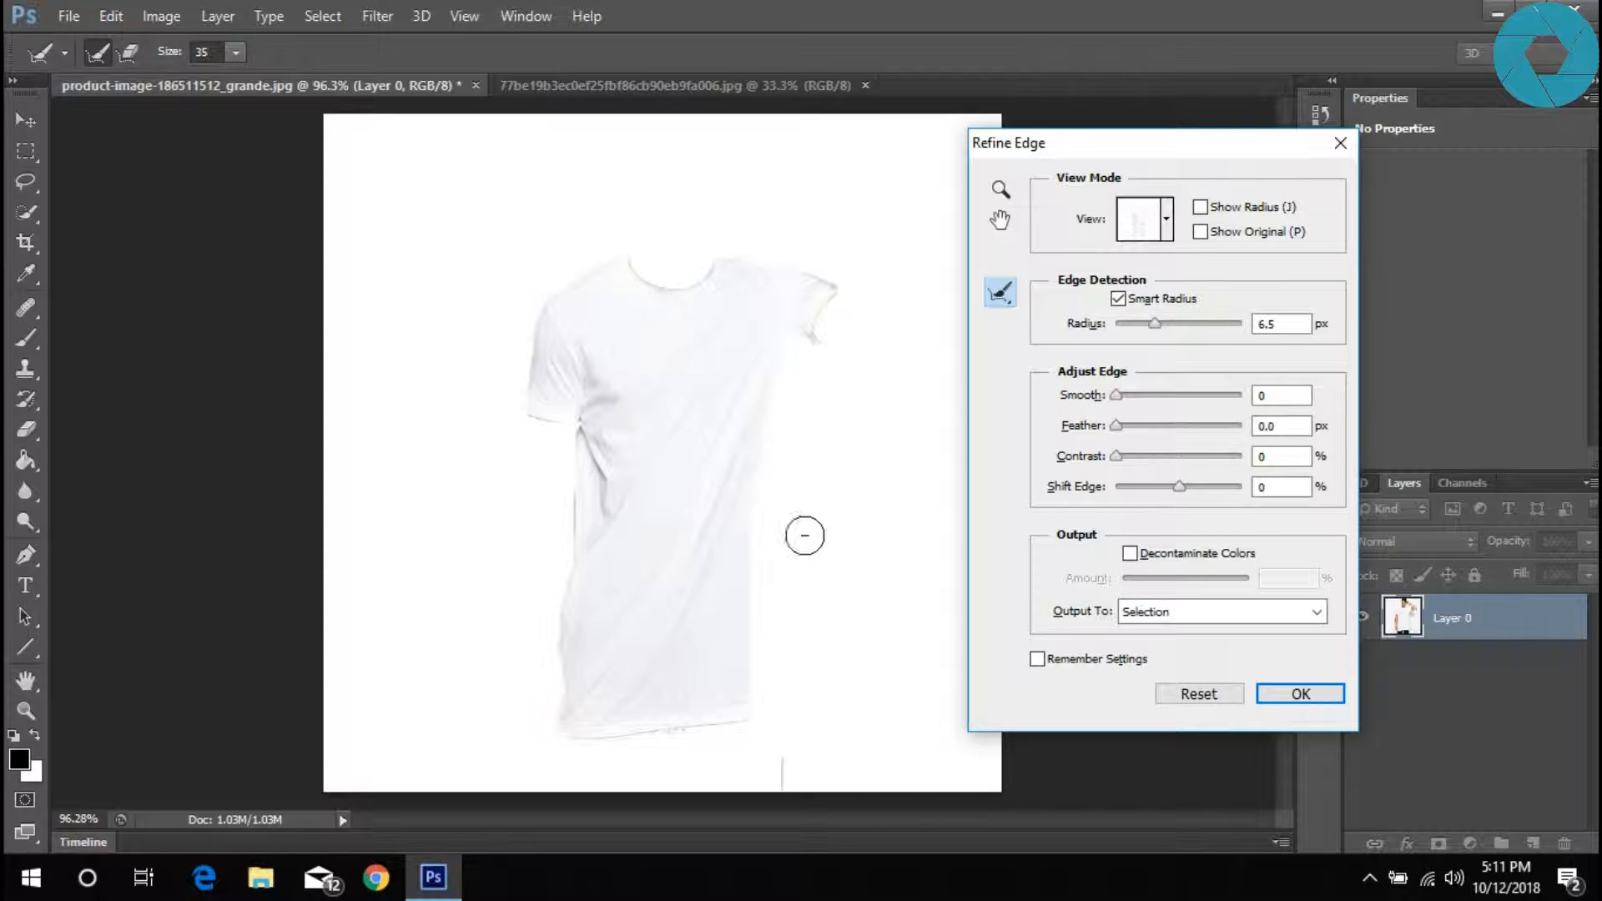
pyautogui.moveTo(772, 844); pyautogui.dragTo(776, 838)
pyautogui.press('alt')
pyautogui.moveTo(787, 724)
pyautogui.mouseDown()
pyautogui.moveTo(668, 718)
pyautogui.moveTo(544, 752)
pyautogui.moveTo(584, 634)
pyautogui.moveTo(547, 648)
pyautogui.moveTo(543, 712)
pyautogui.mouseUp()
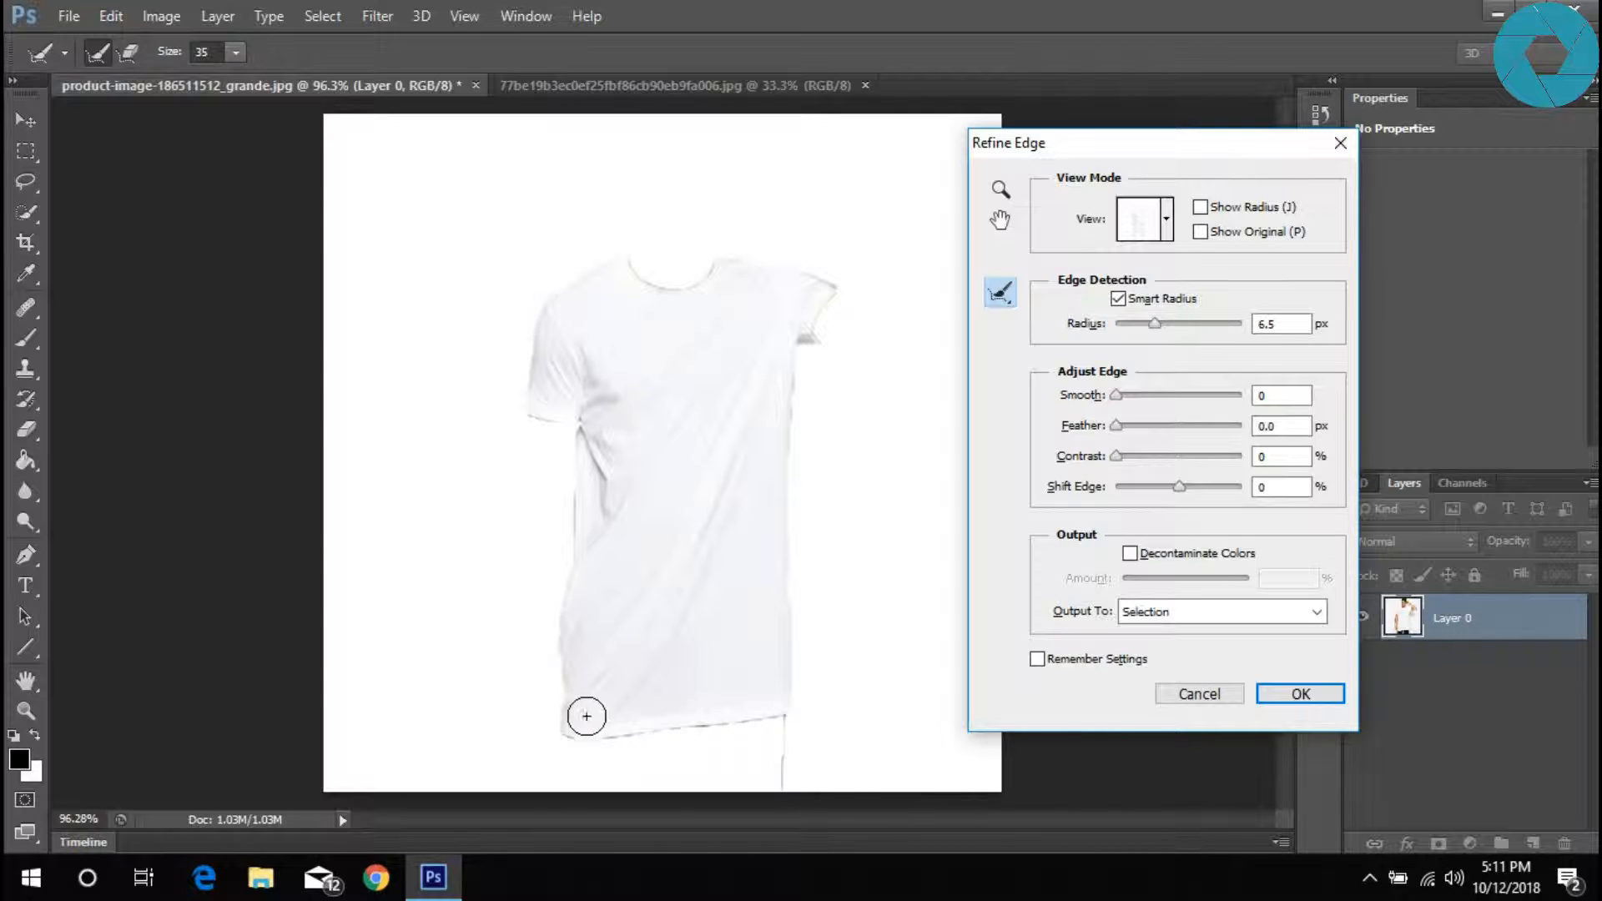
# - Try brushing edge refinements over the trouser area below the shirt's hem, and erase those strokes
pyautogui.moveTo(793, 754)
pyautogui.mouseDown()
pyautogui.moveTo(787, 729)
pyautogui.moveTo(590, 762)
pyautogui.mouseUp()
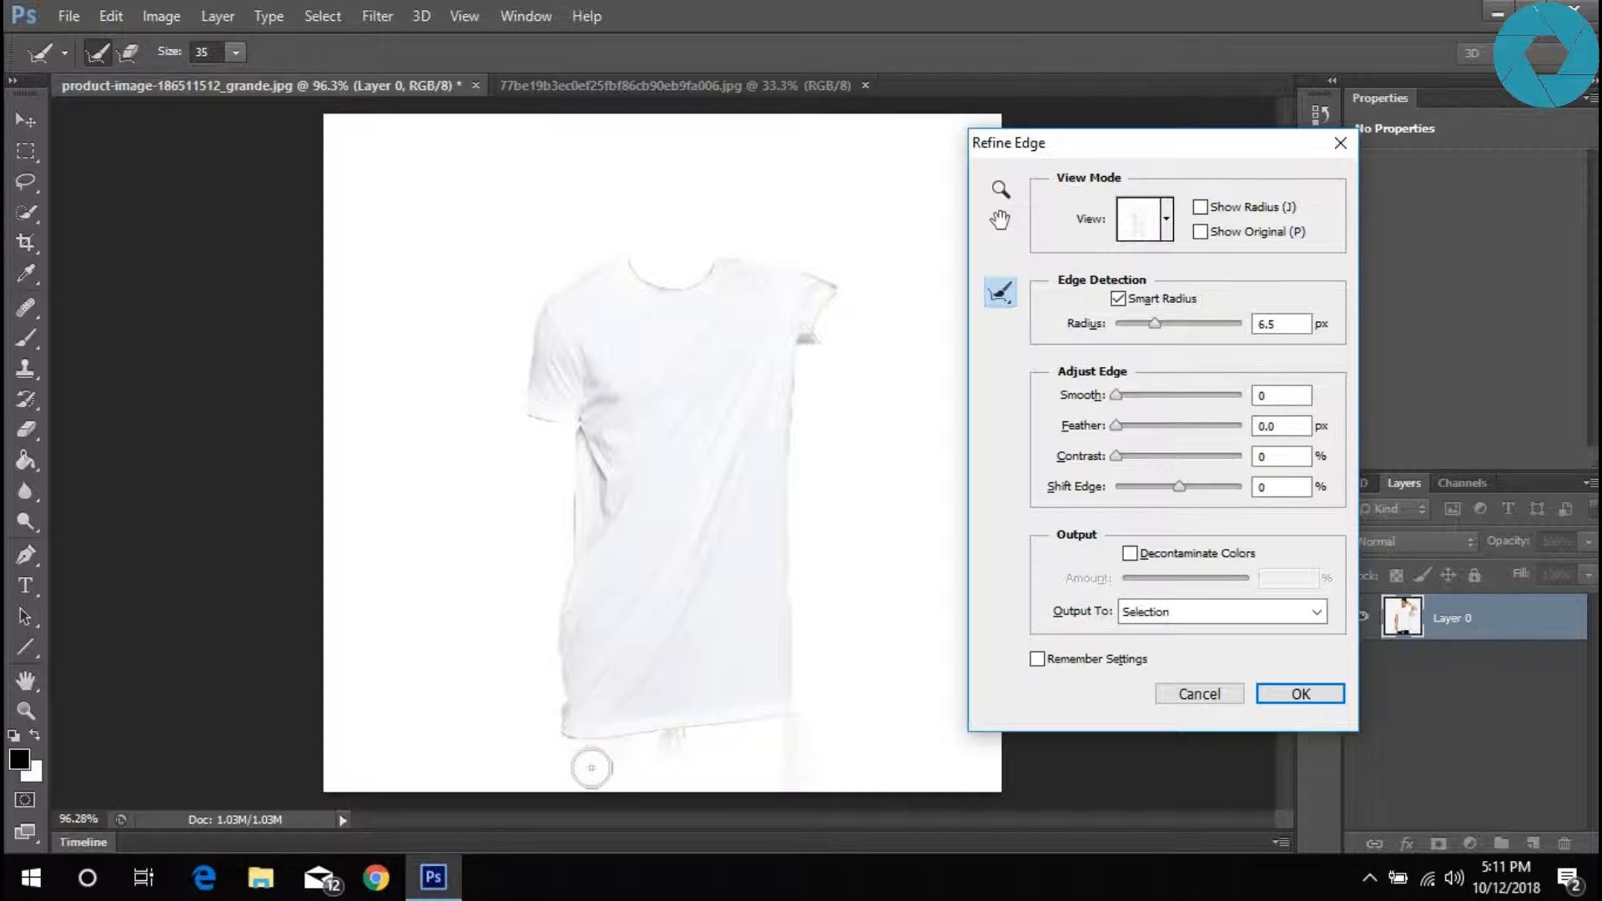
pyautogui.press('alt')
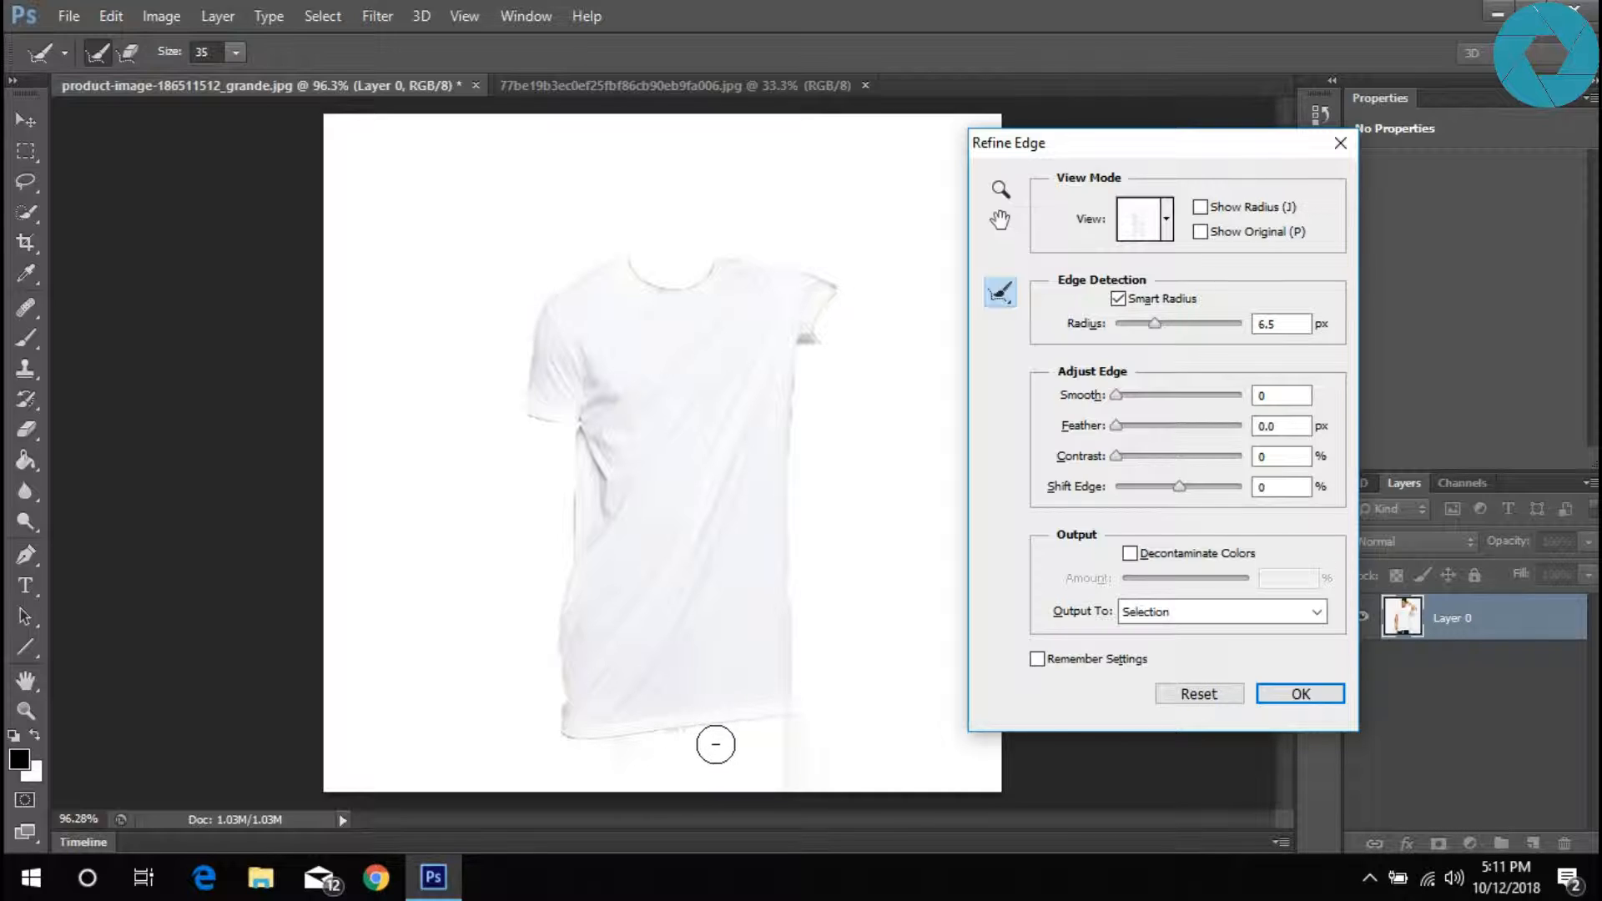
pyautogui.moveTo(790, 780); pyautogui.dragTo(793, 745)
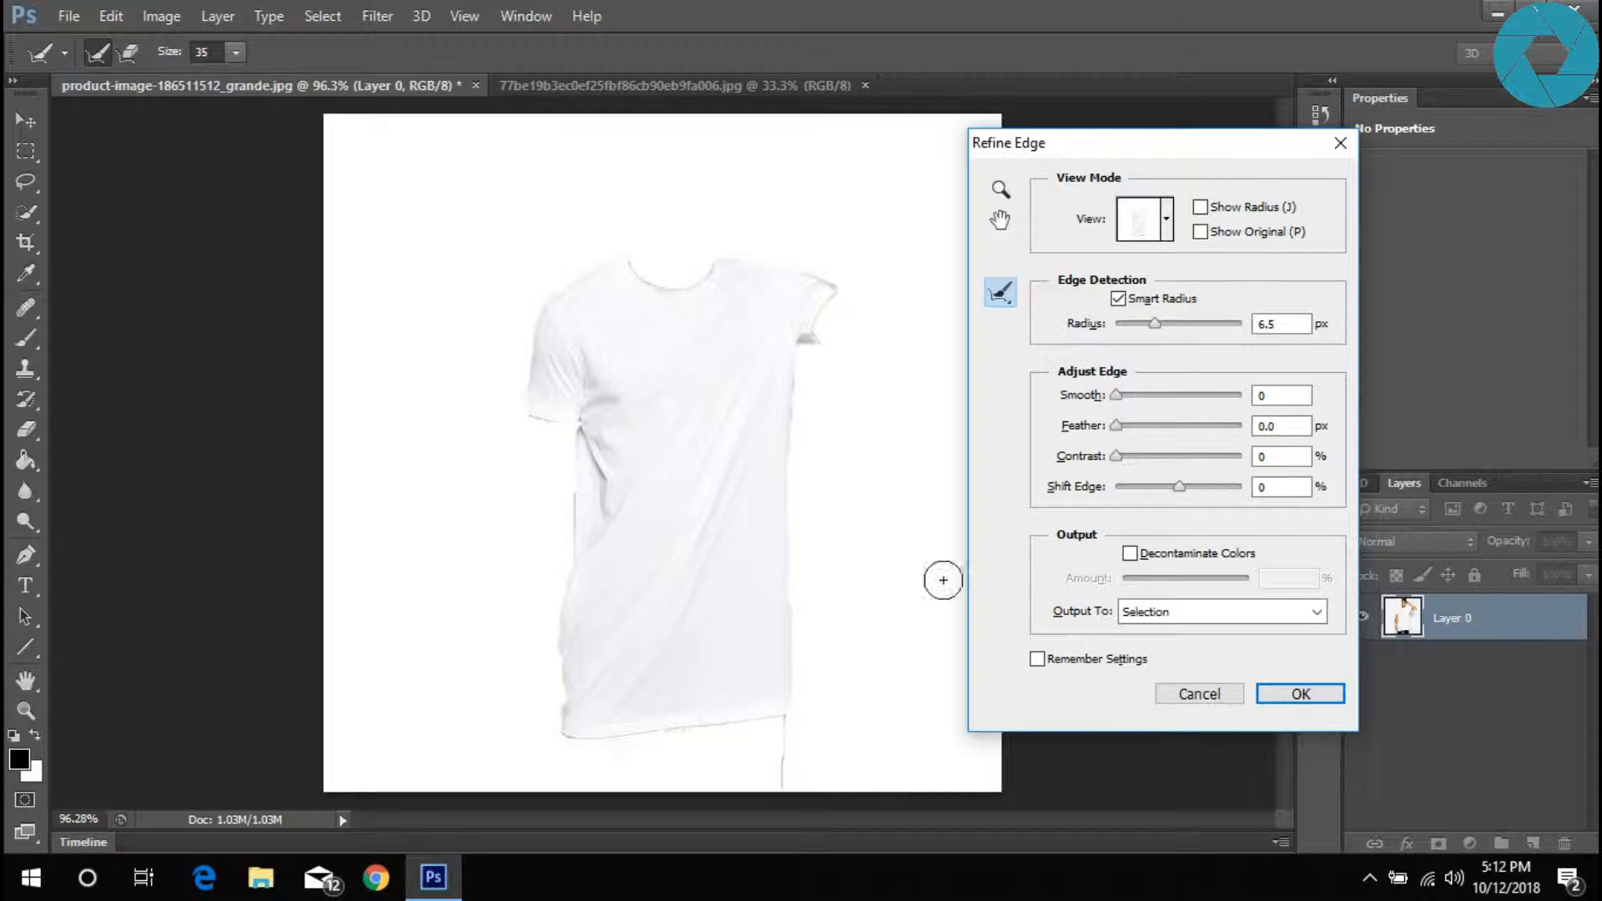
# - Output the refined selection to a new layer with layer mask and make the original Layer 0 visible
pyautogui.click(1149, 613)
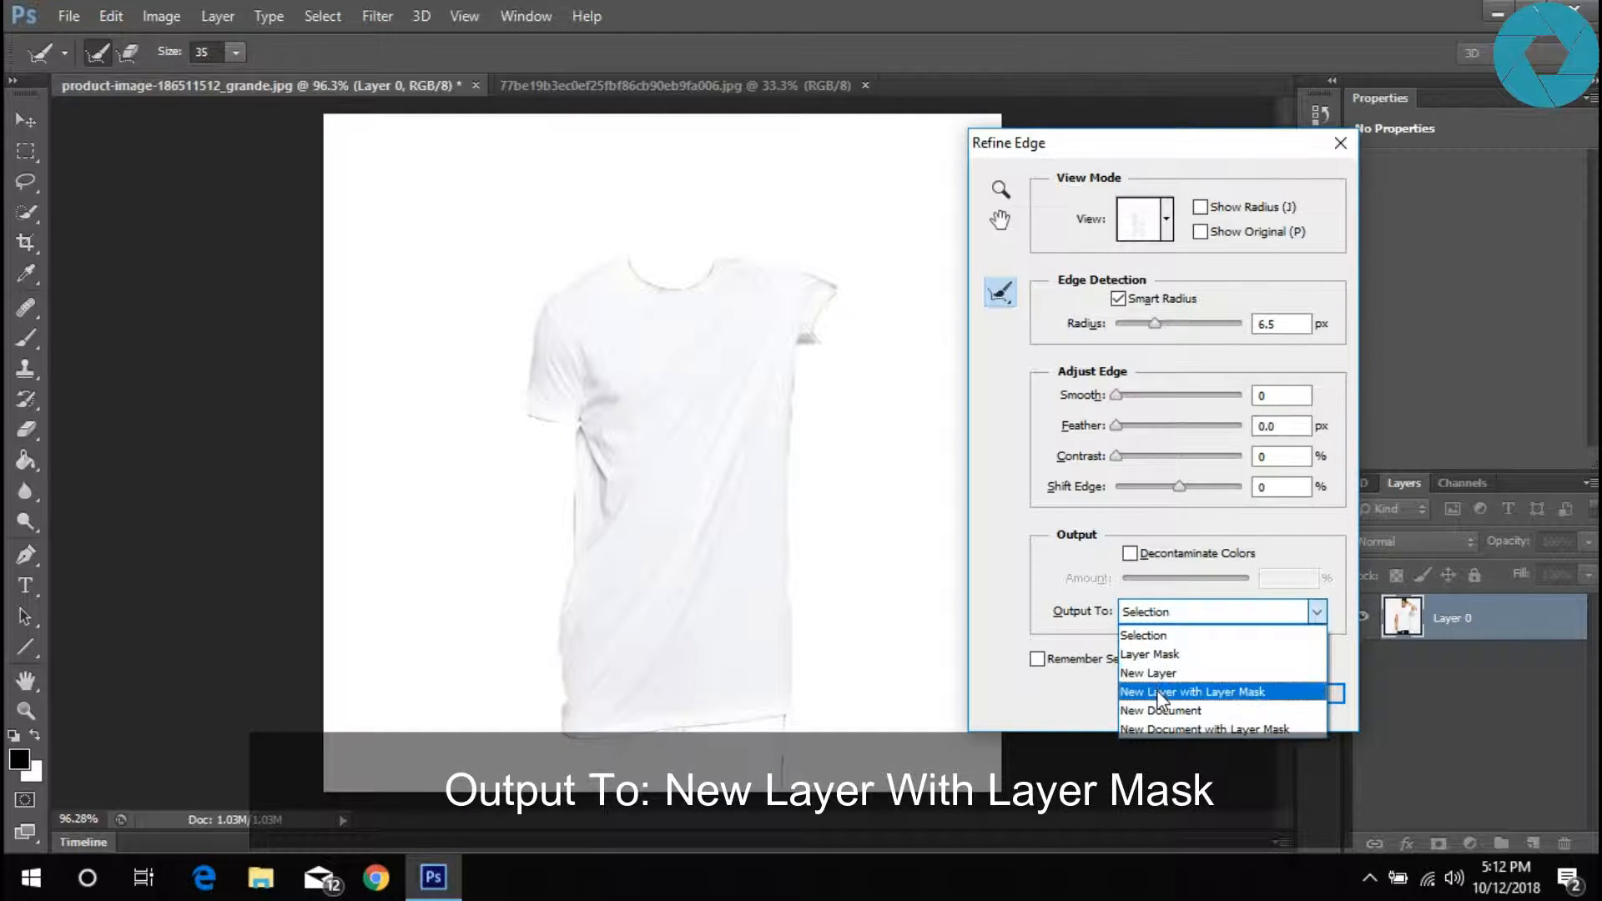
pyautogui.click(1161, 692)
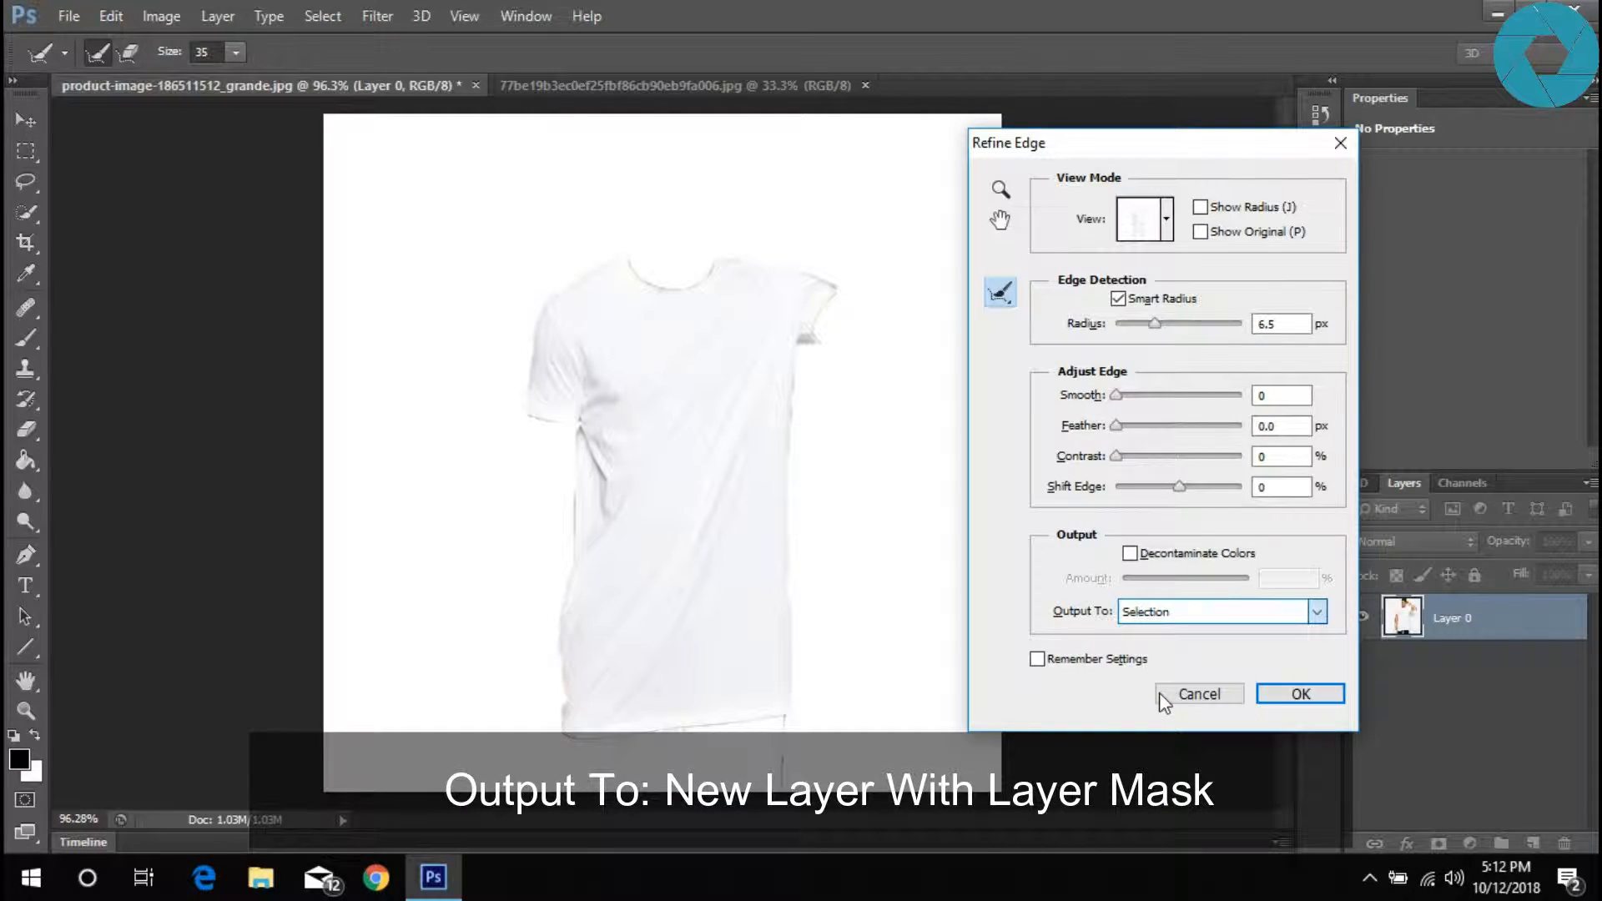
pyautogui.click(1267, 699)
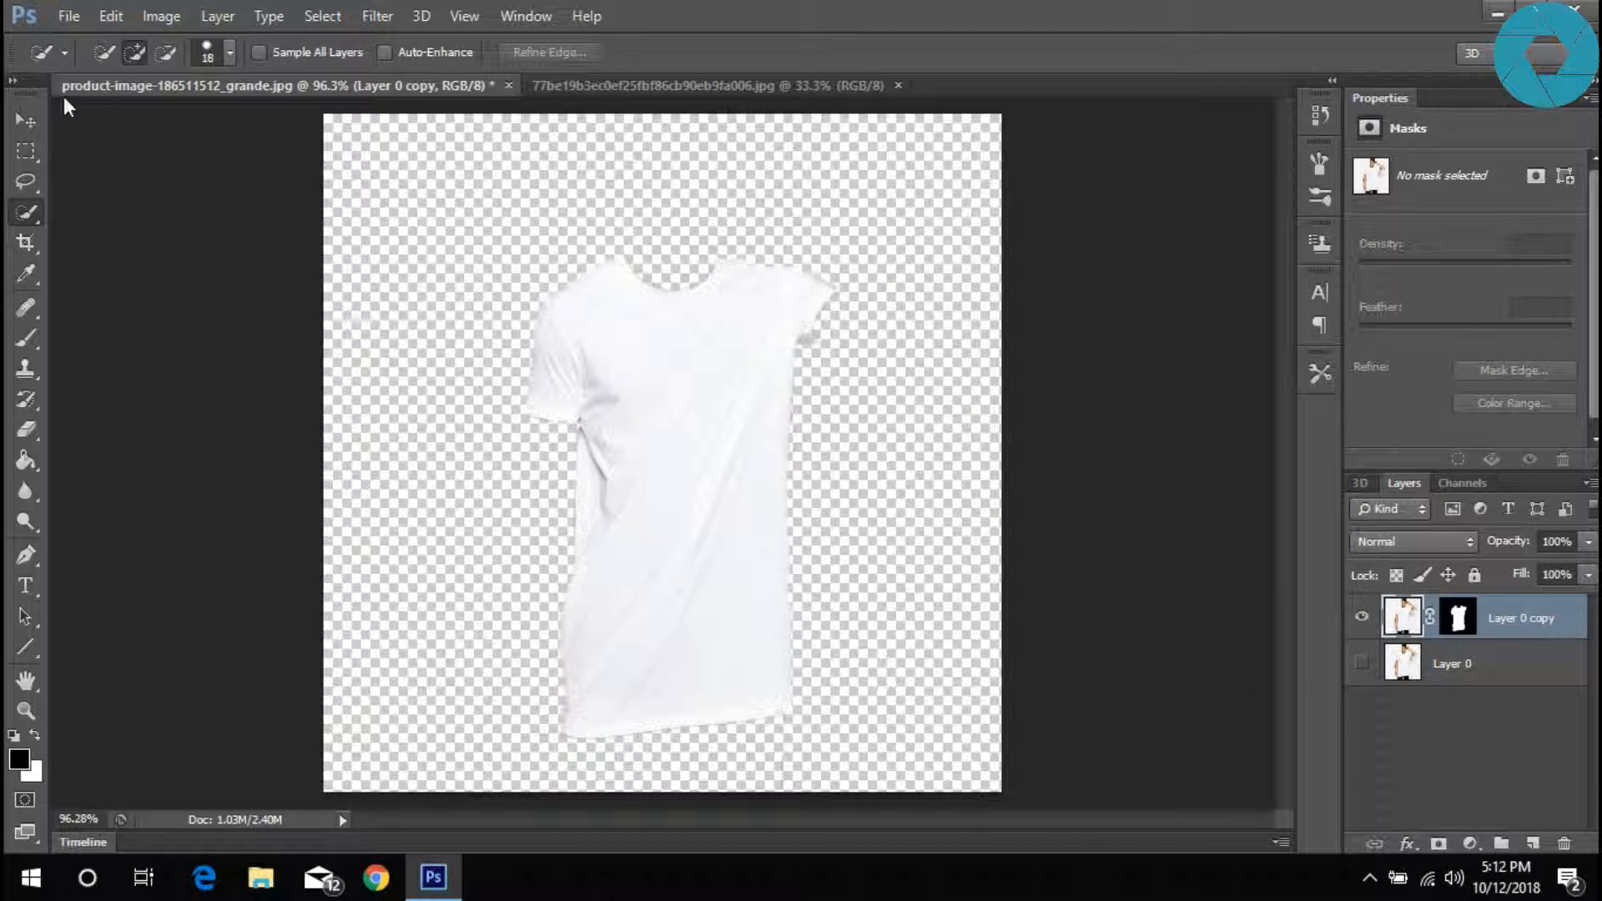
pyautogui.click(25, 117)
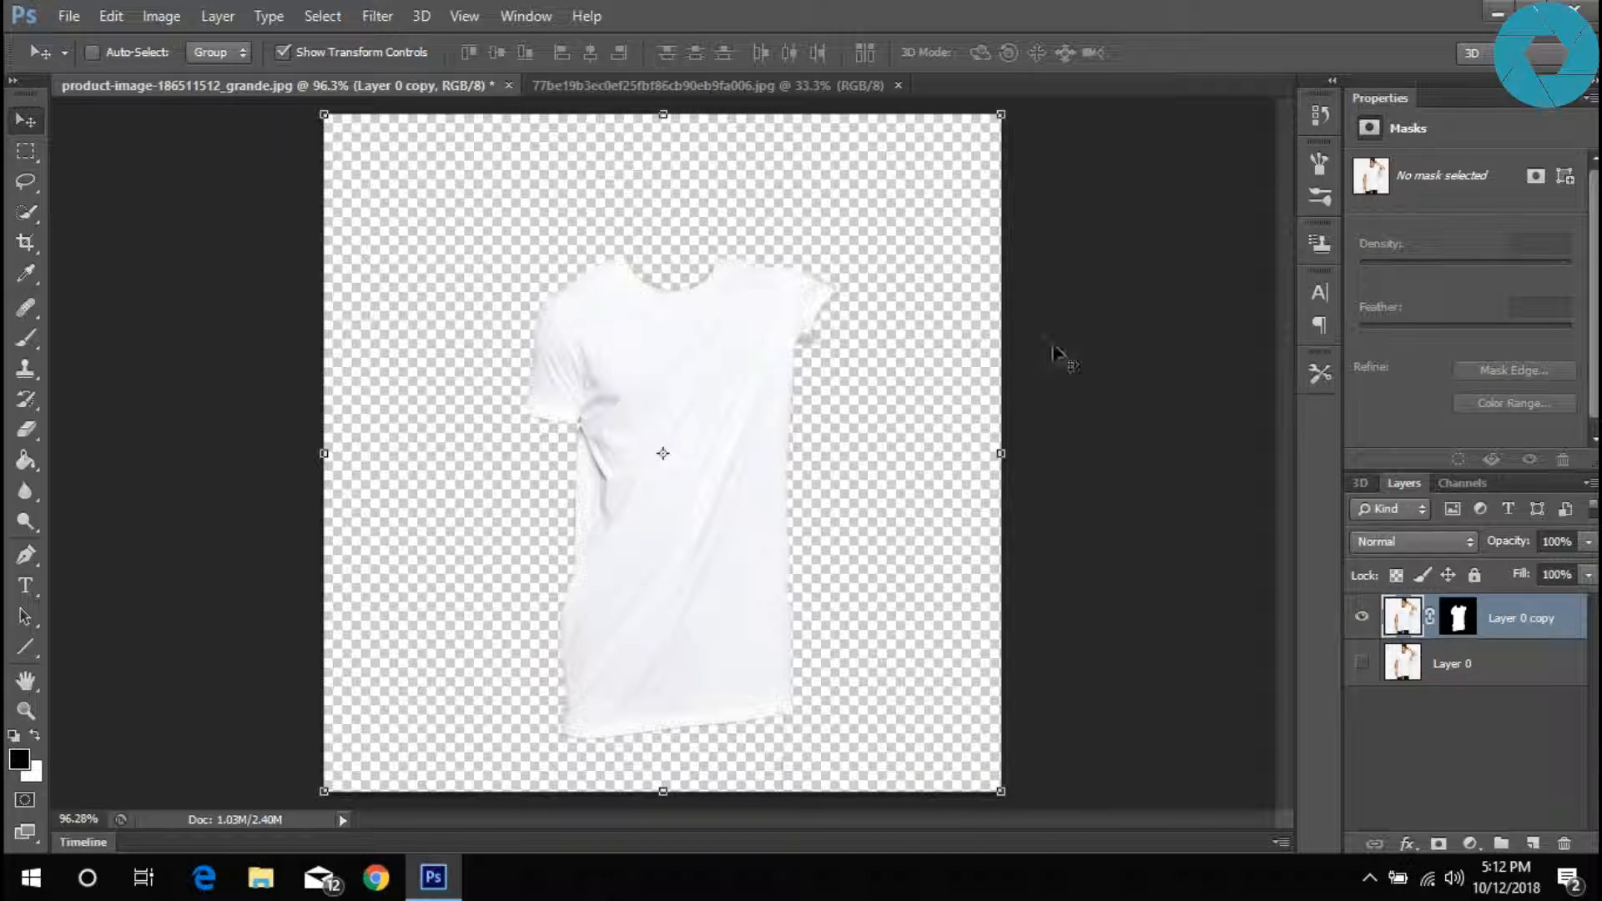
pyautogui.click(1362, 664)
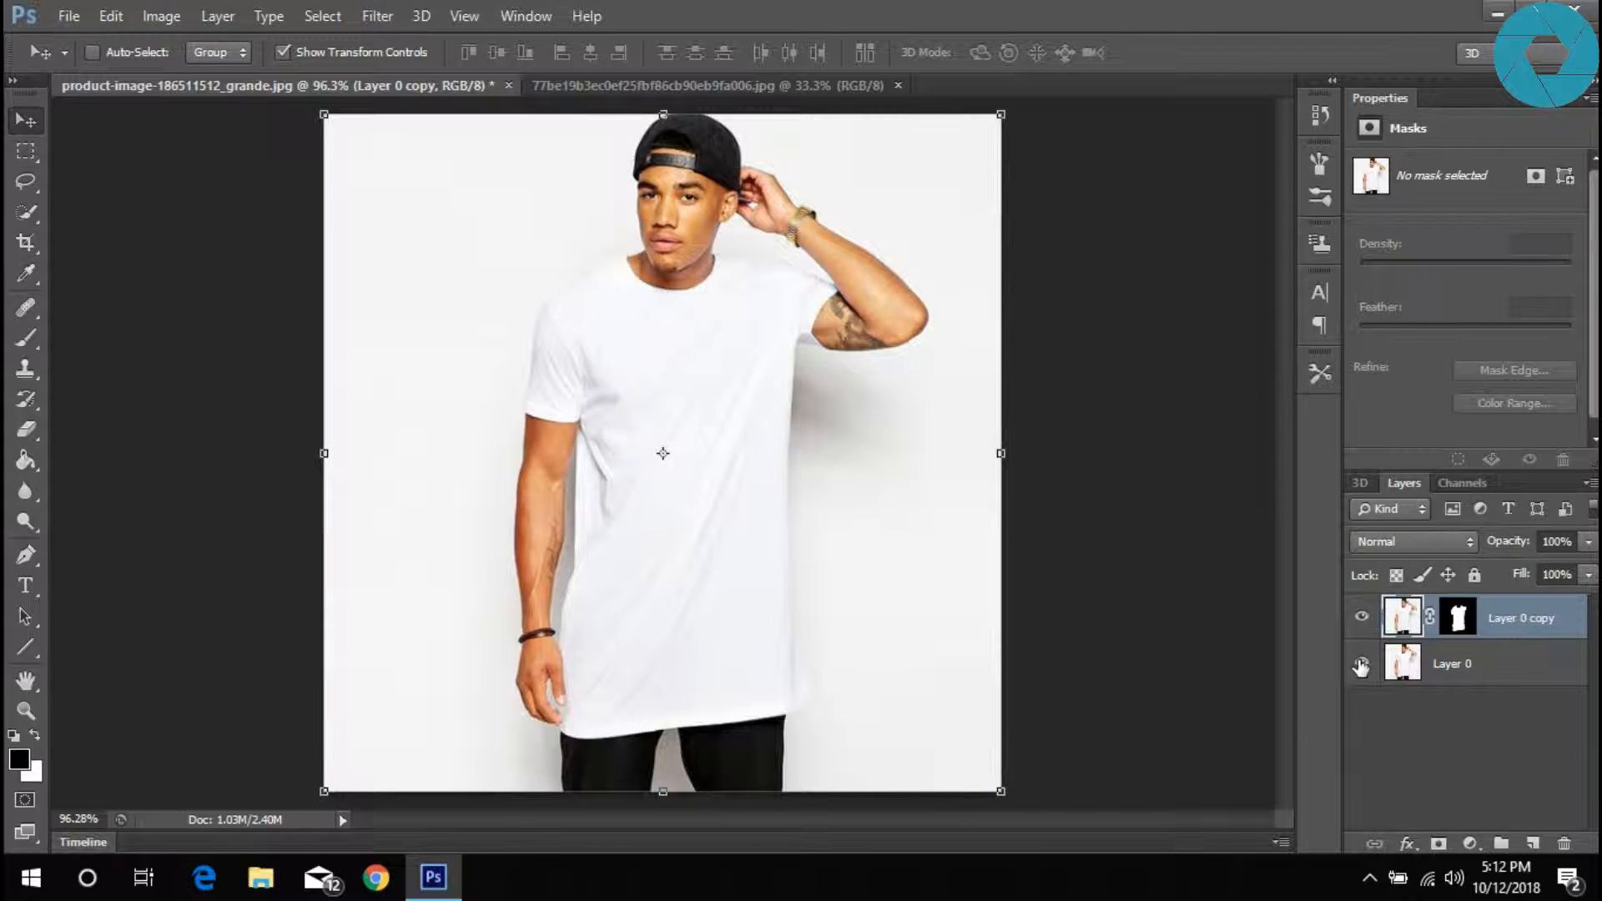
# - Convert the space photo's Background into the regular layer Layer 0 and move it into the T-shirt document
pyautogui.click(583, 83)
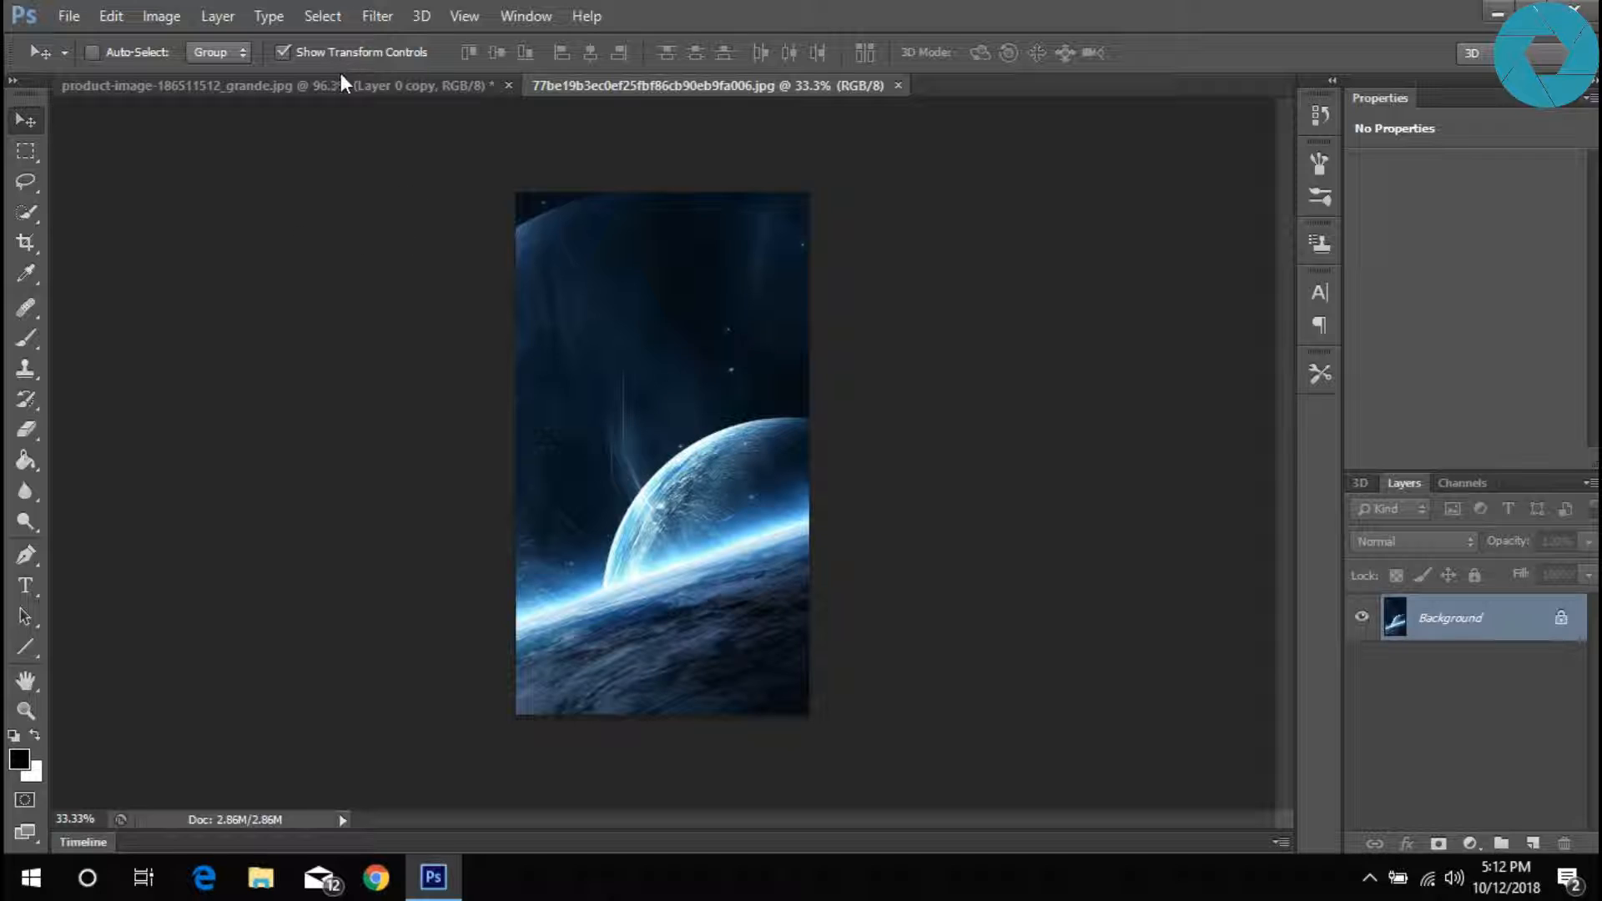
pyautogui.doubleClick(1574, 626)
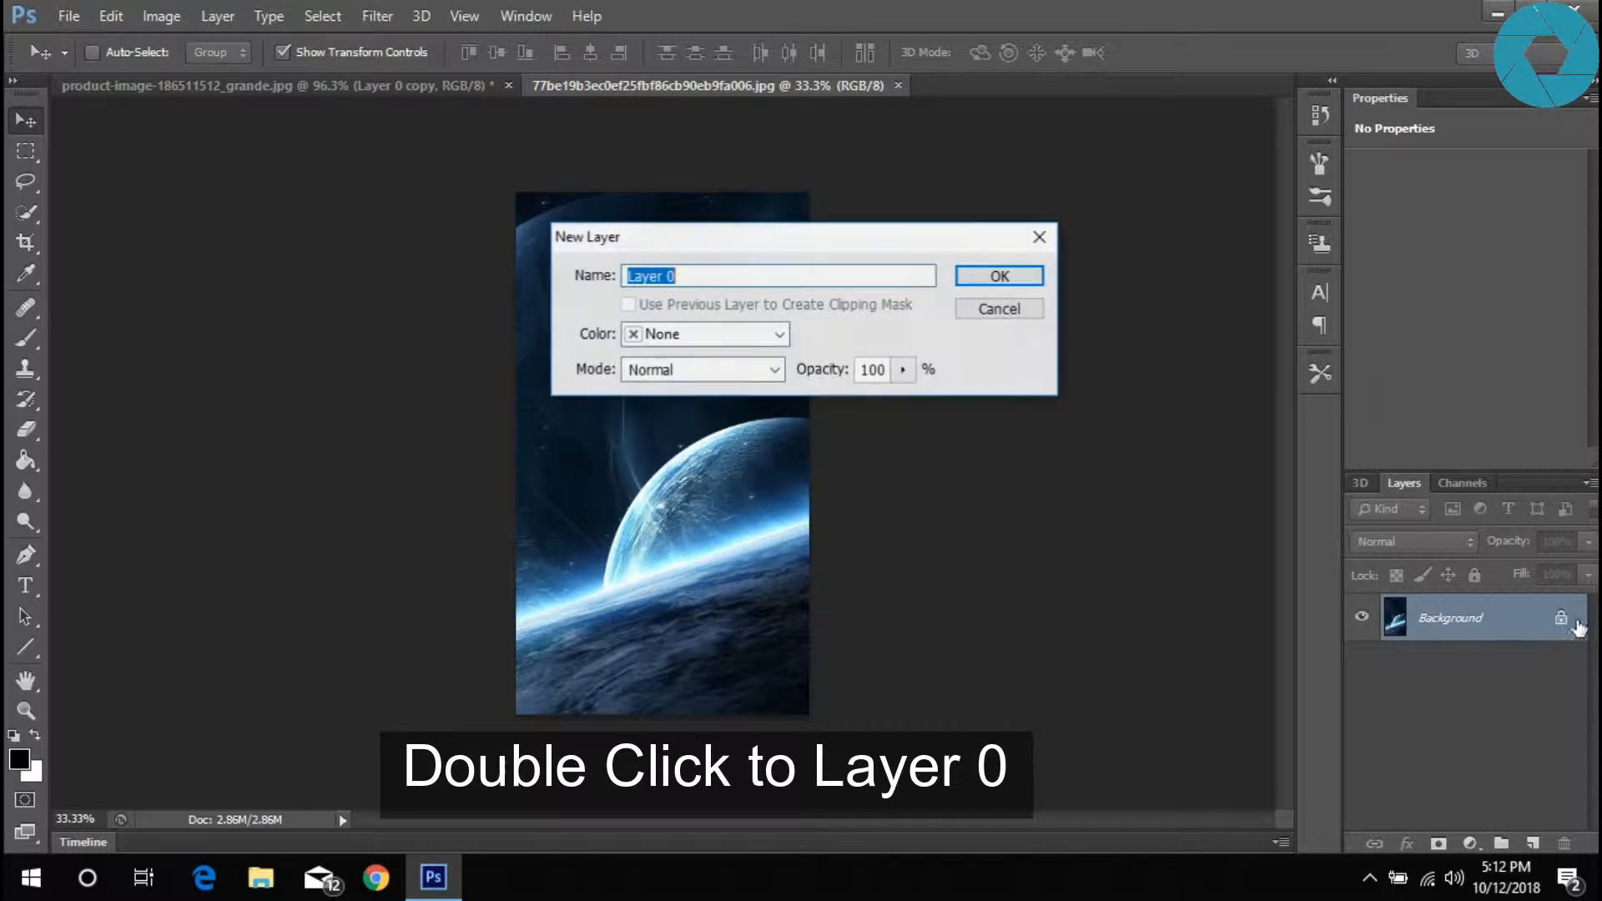
pyautogui.click(977, 279)
pyautogui.moveTo(709, 498); pyautogui.dragTo(557, 261)
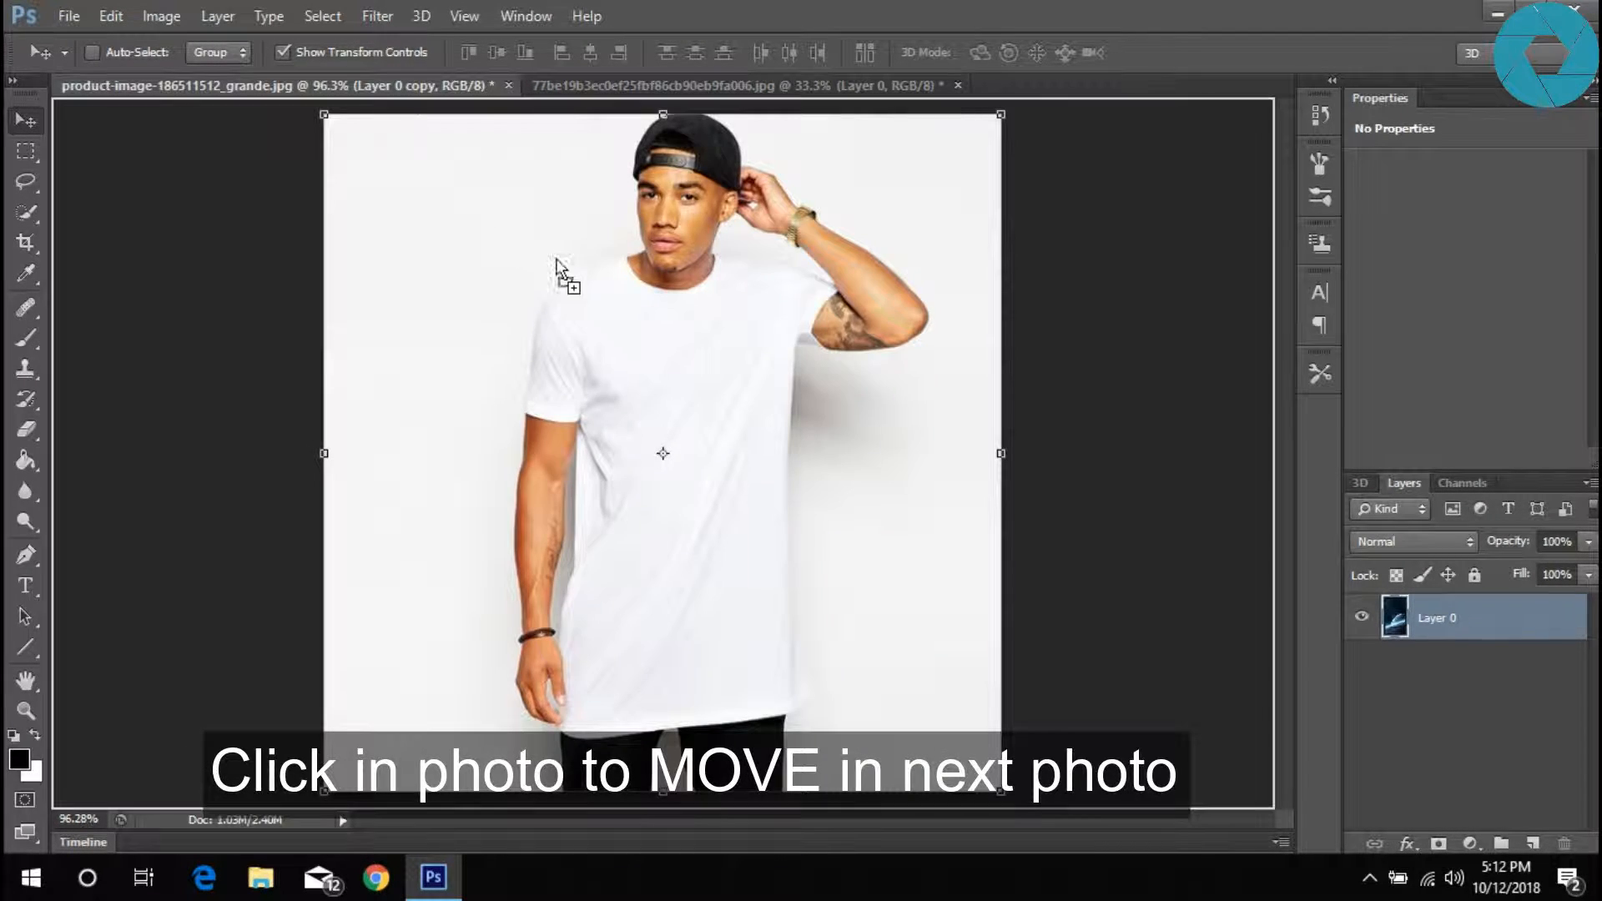
# - Place the space image over the model and scale it to about 47% in width and height
pyautogui.moveTo(706, 469); pyautogui.dragTo(704, 464)
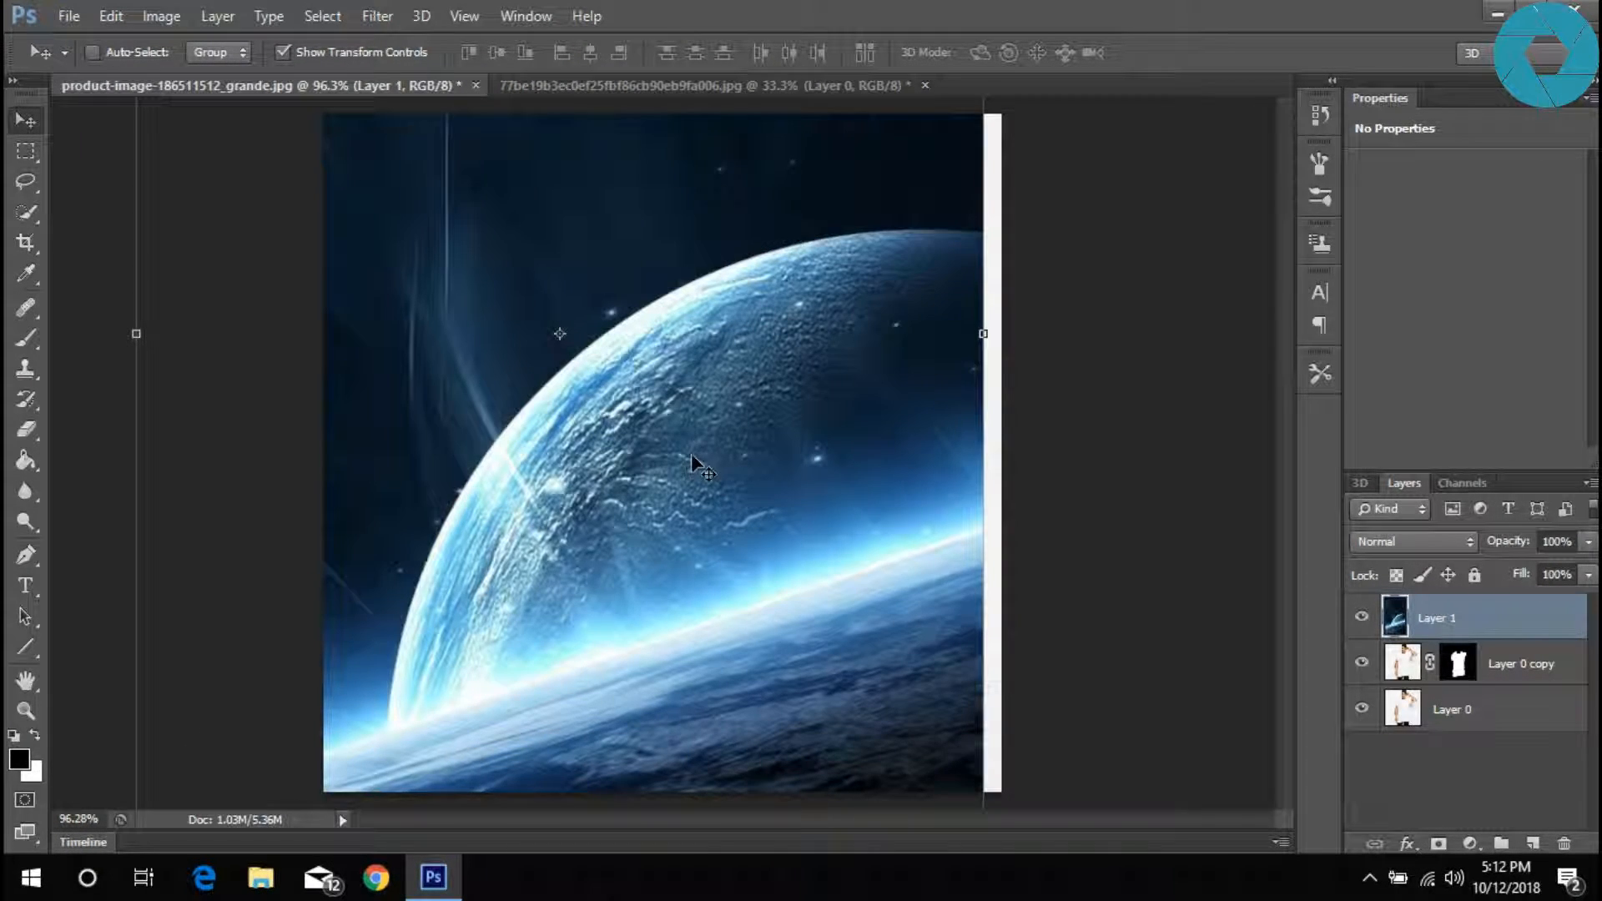
pyautogui.scroll(-5, 676, 432)
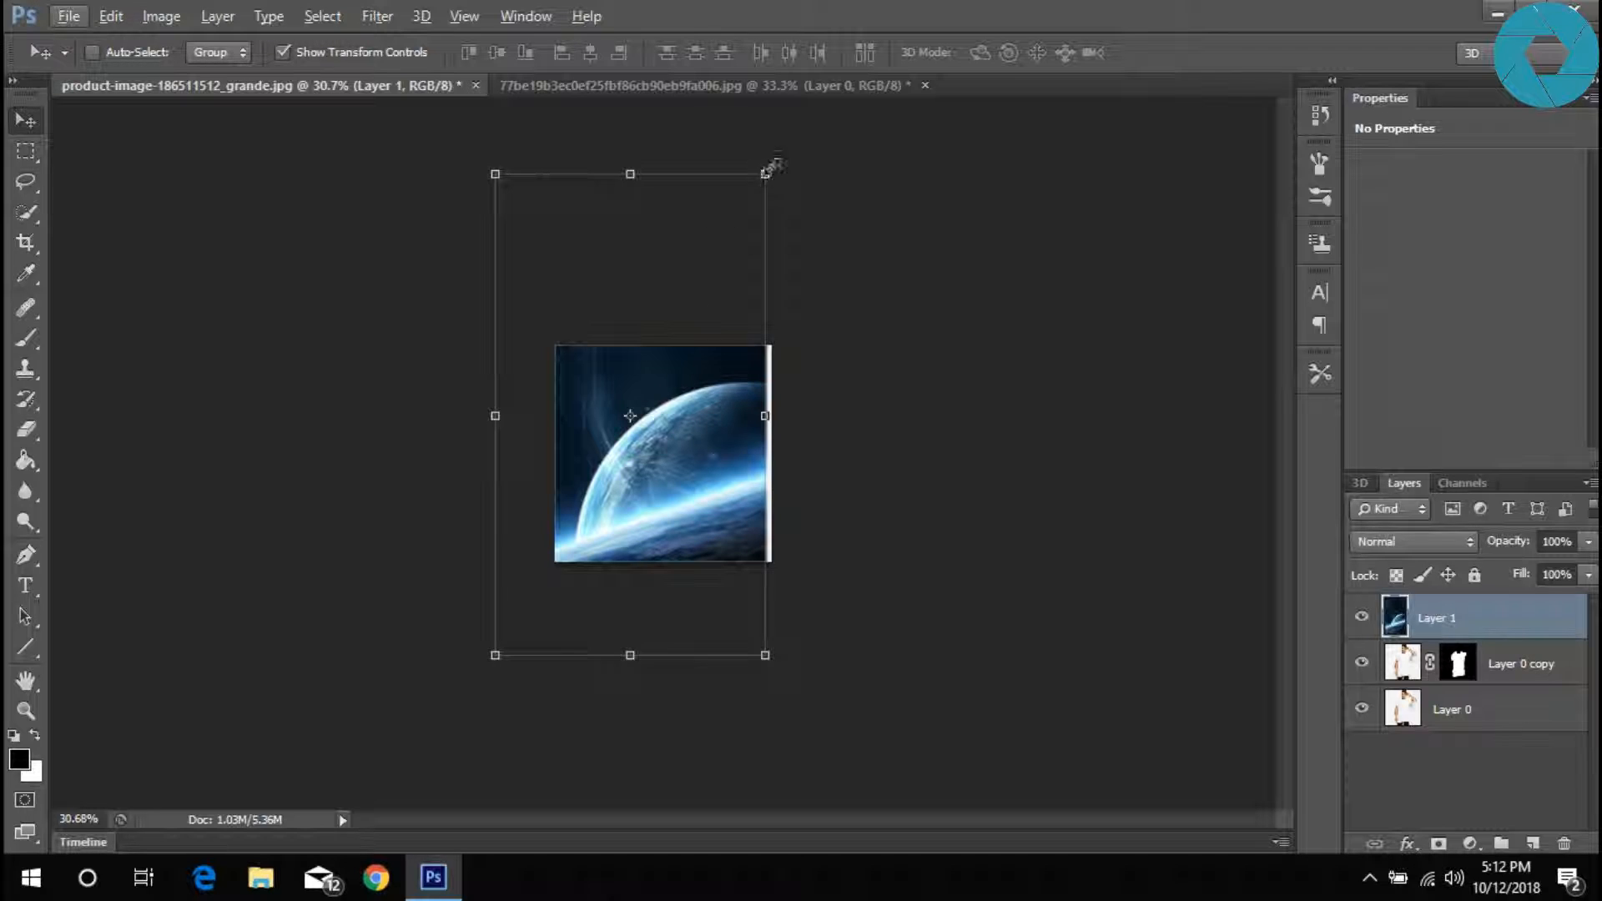
pyautogui.moveTo(768, 172); pyautogui.dragTo(621, 430)
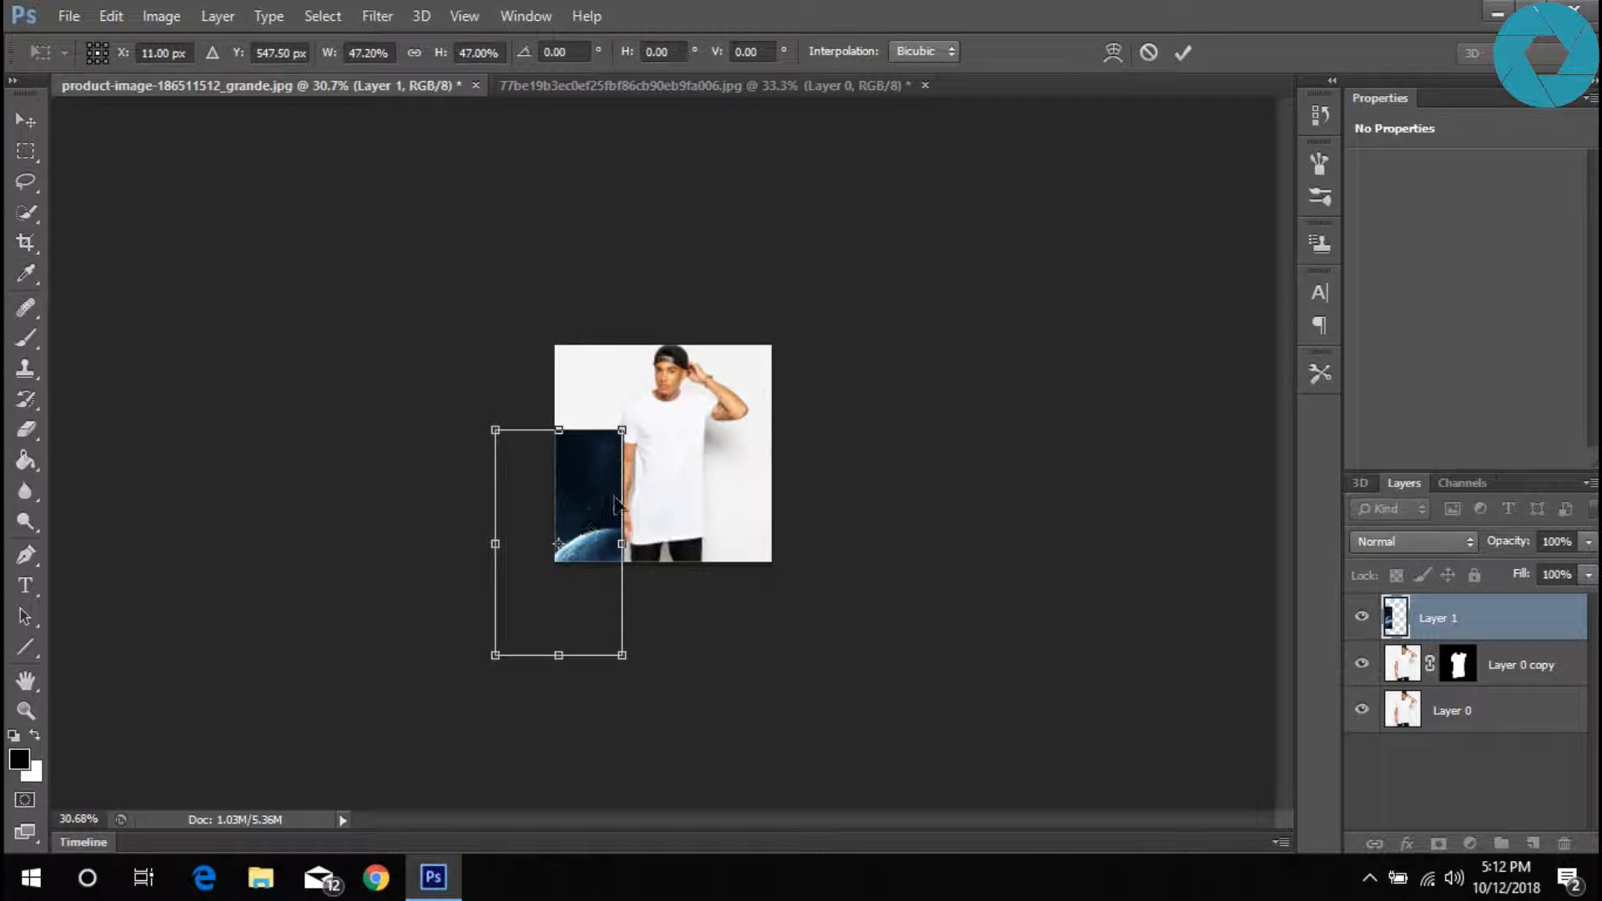
pyautogui.moveTo(615, 504); pyautogui.dragTo(684, 439)
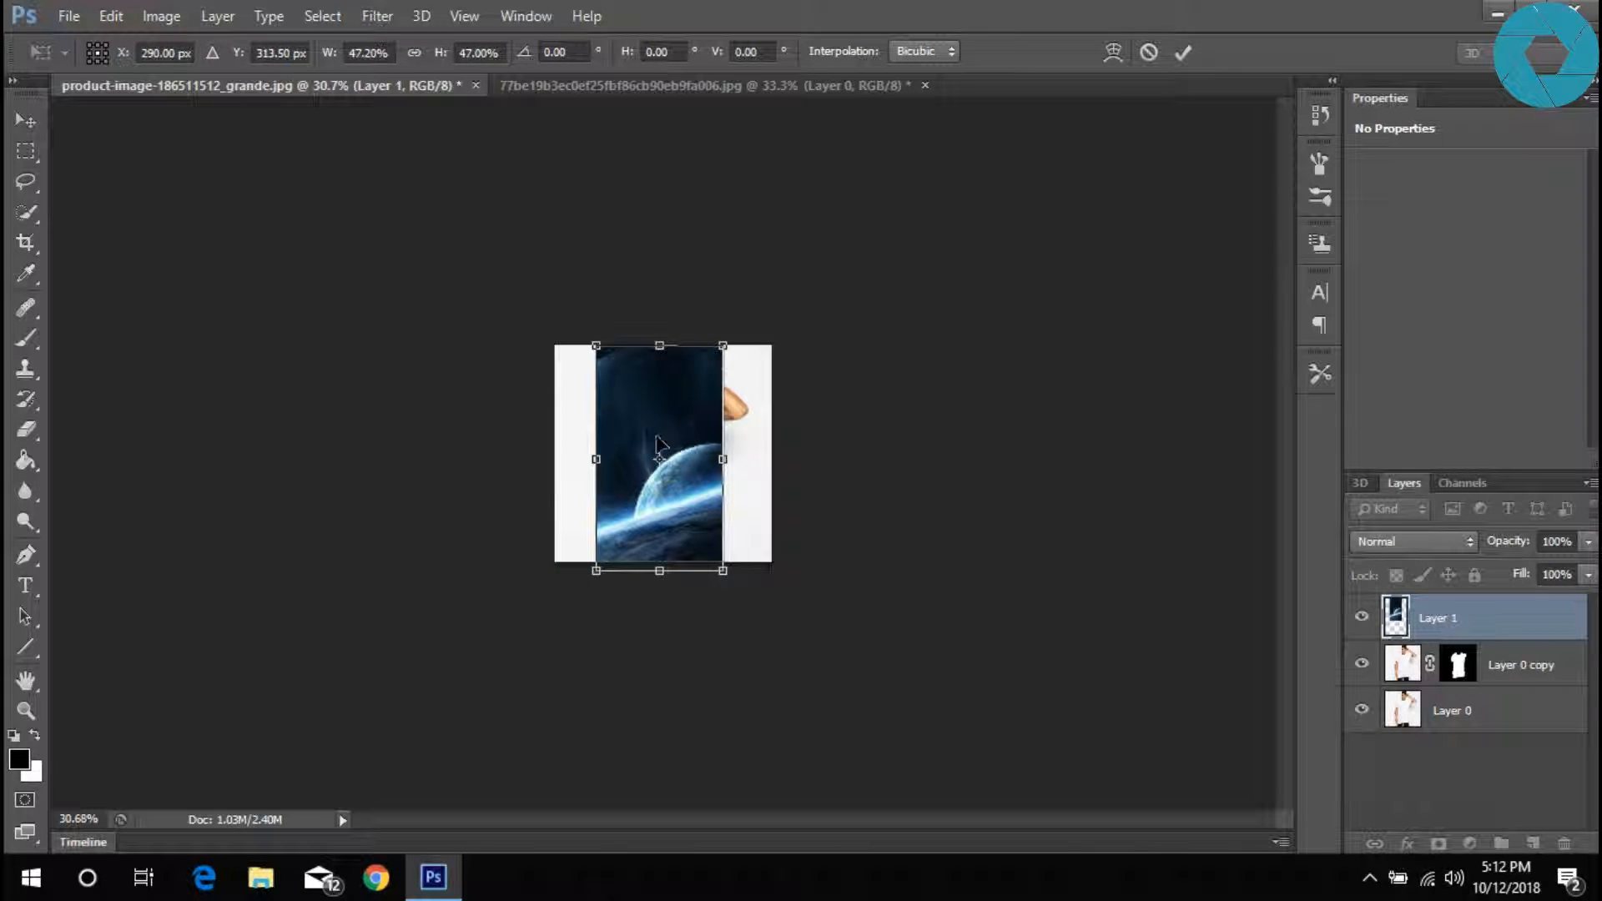
pyautogui.moveTo(686, 424)
pyautogui.mouseDown()
pyautogui.moveTo(648, 422)
pyautogui.moveTo(682, 420)
pyautogui.mouseUp()
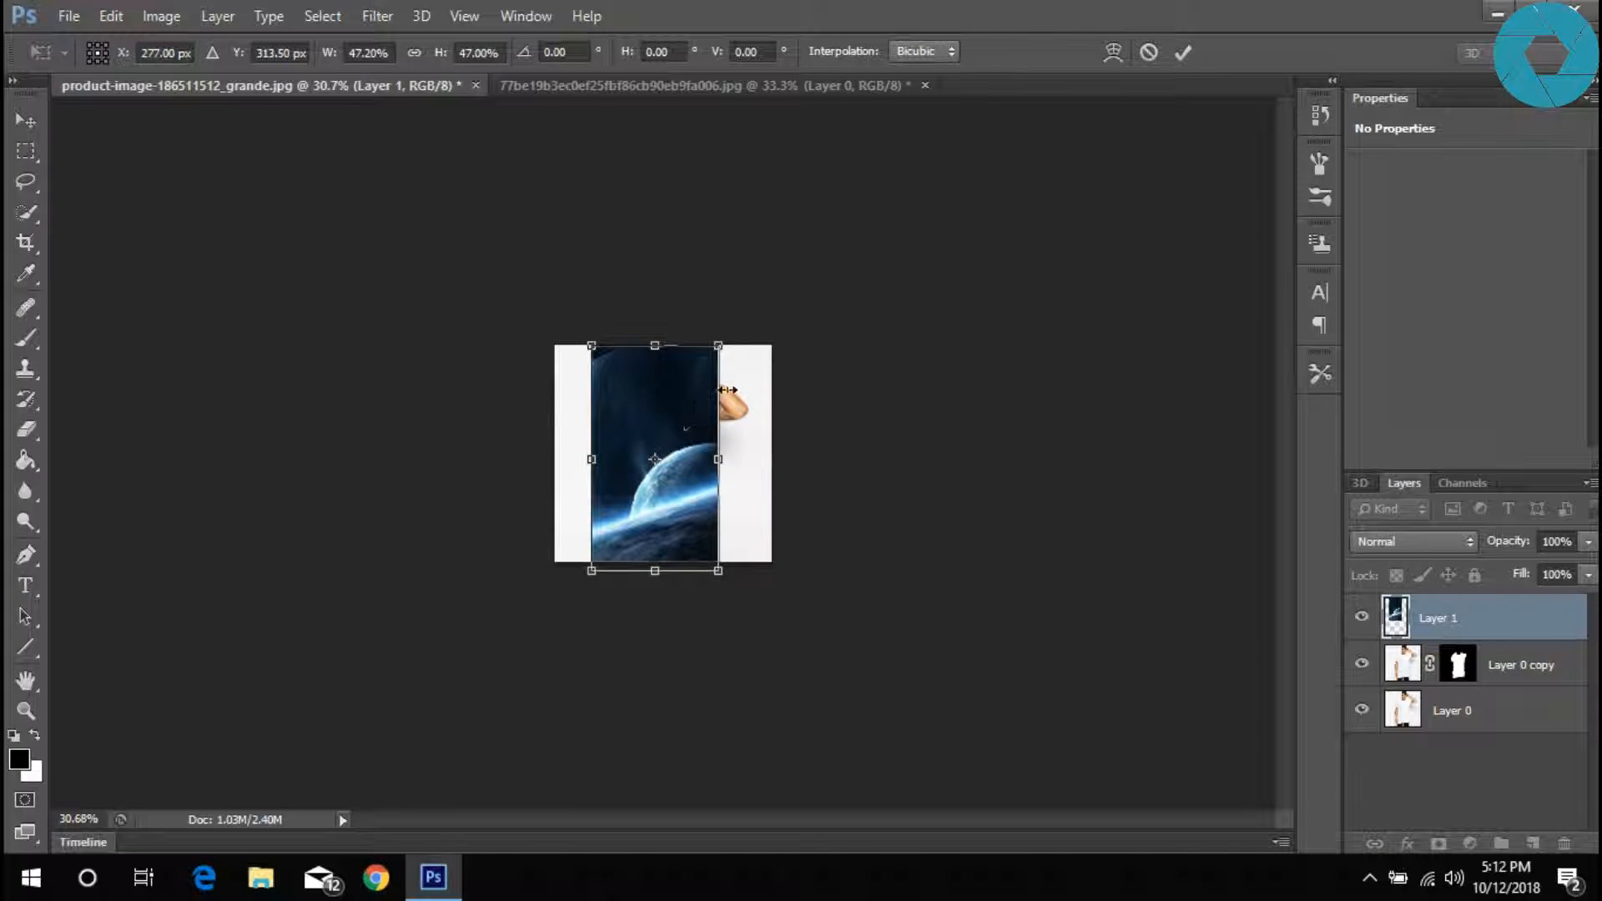
# - Lower Layer 1's opacity to 68% and enlarge the space image to about 94% width and 60% height over the model
pyautogui.moveTo(1495, 548); pyautogui.dragTo(1468, 548)
pyautogui.moveTo(722, 346); pyautogui.dragTo(848, 279)
pyautogui.moveTo(719, 476); pyautogui.dragTo(638, 455)
# - Flip the space image horizontally and narrow it to about 67% width over the model
pyautogui.rightClick(698, 415)
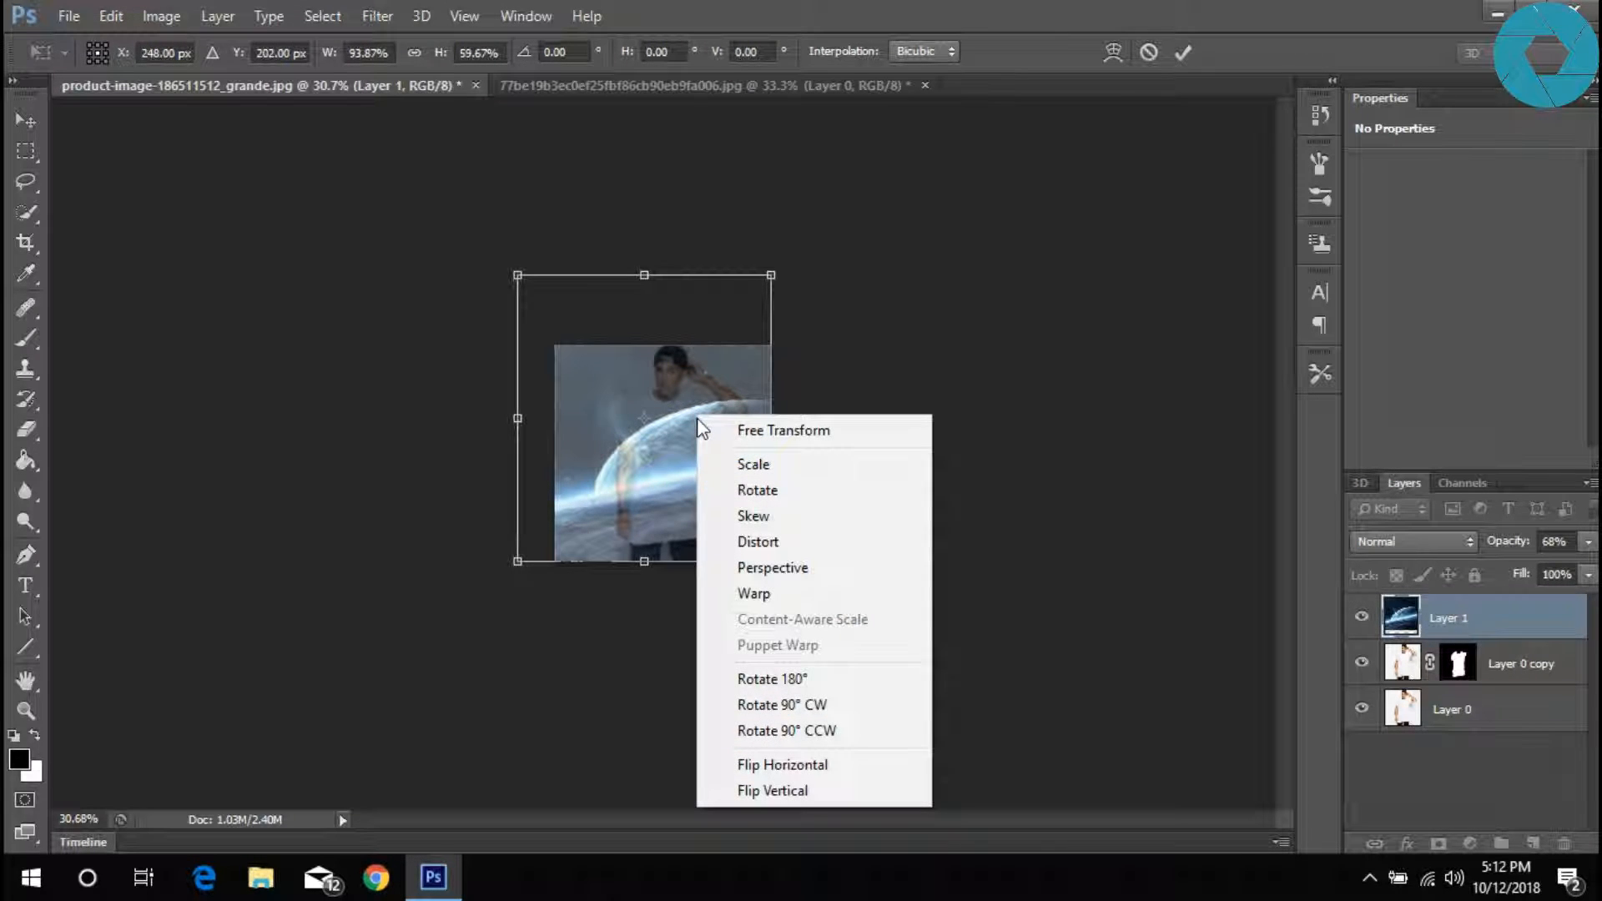
pyautogui.click(799, 757)
pyautogui.moveTo(704, 468); pyautogui.dragTo(726, 468)
pyautogui.moveTo(799, 431); pyautogui.dragTo(746, 456)
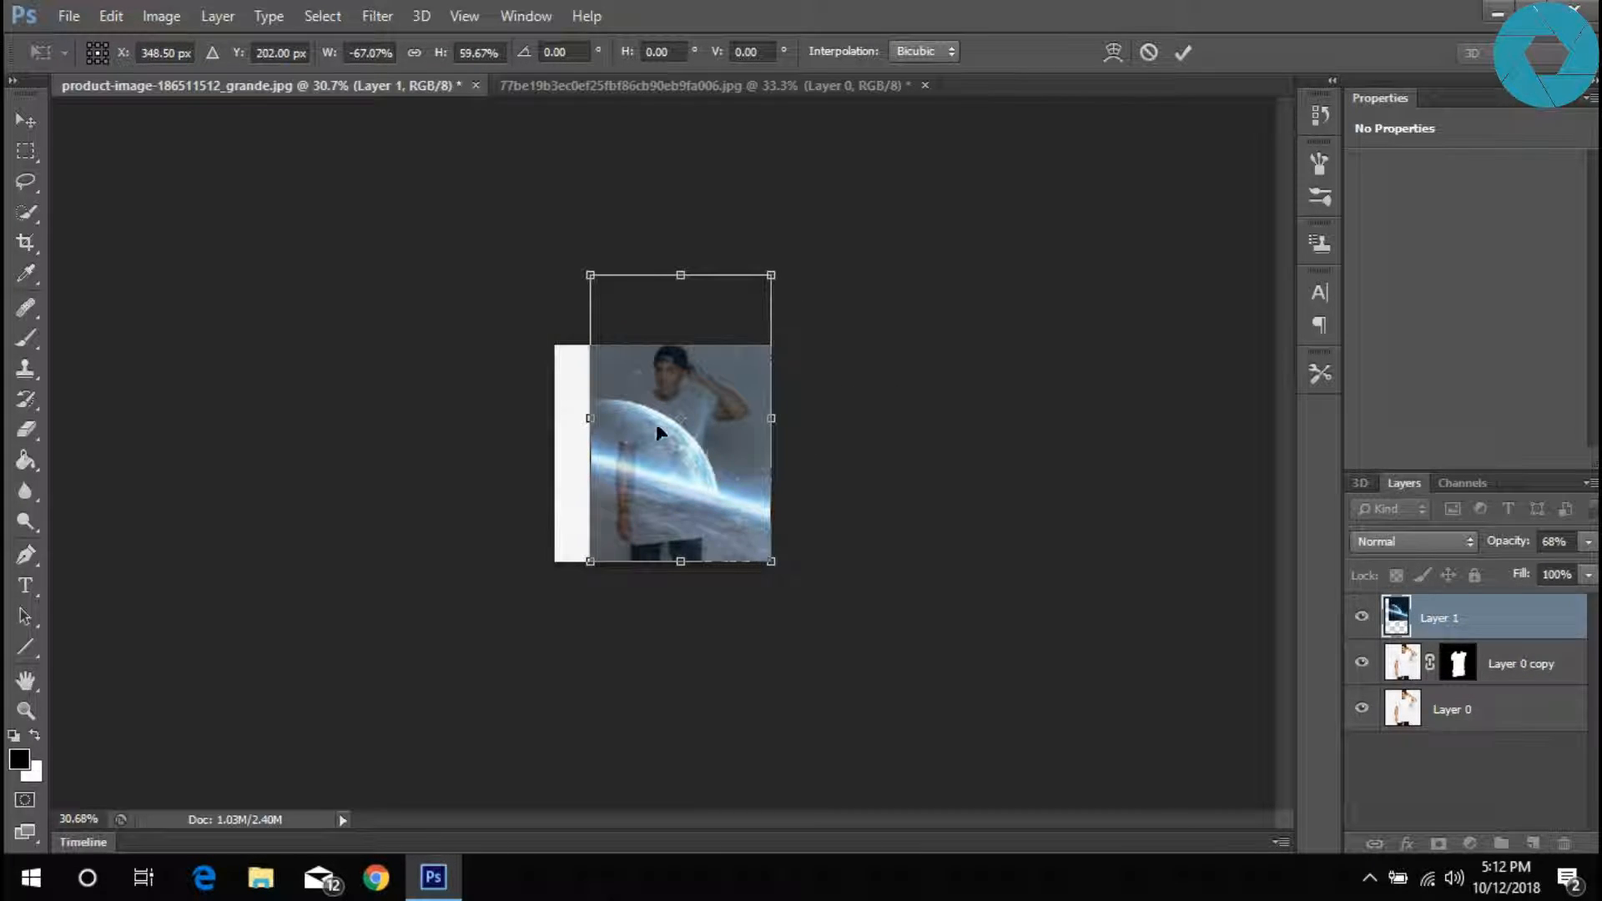
# - Narrow the space image to about 59% width, shift it to cover the whole T-shirt, and apply the transform
pyautogui.scroll(12, 706, 384)
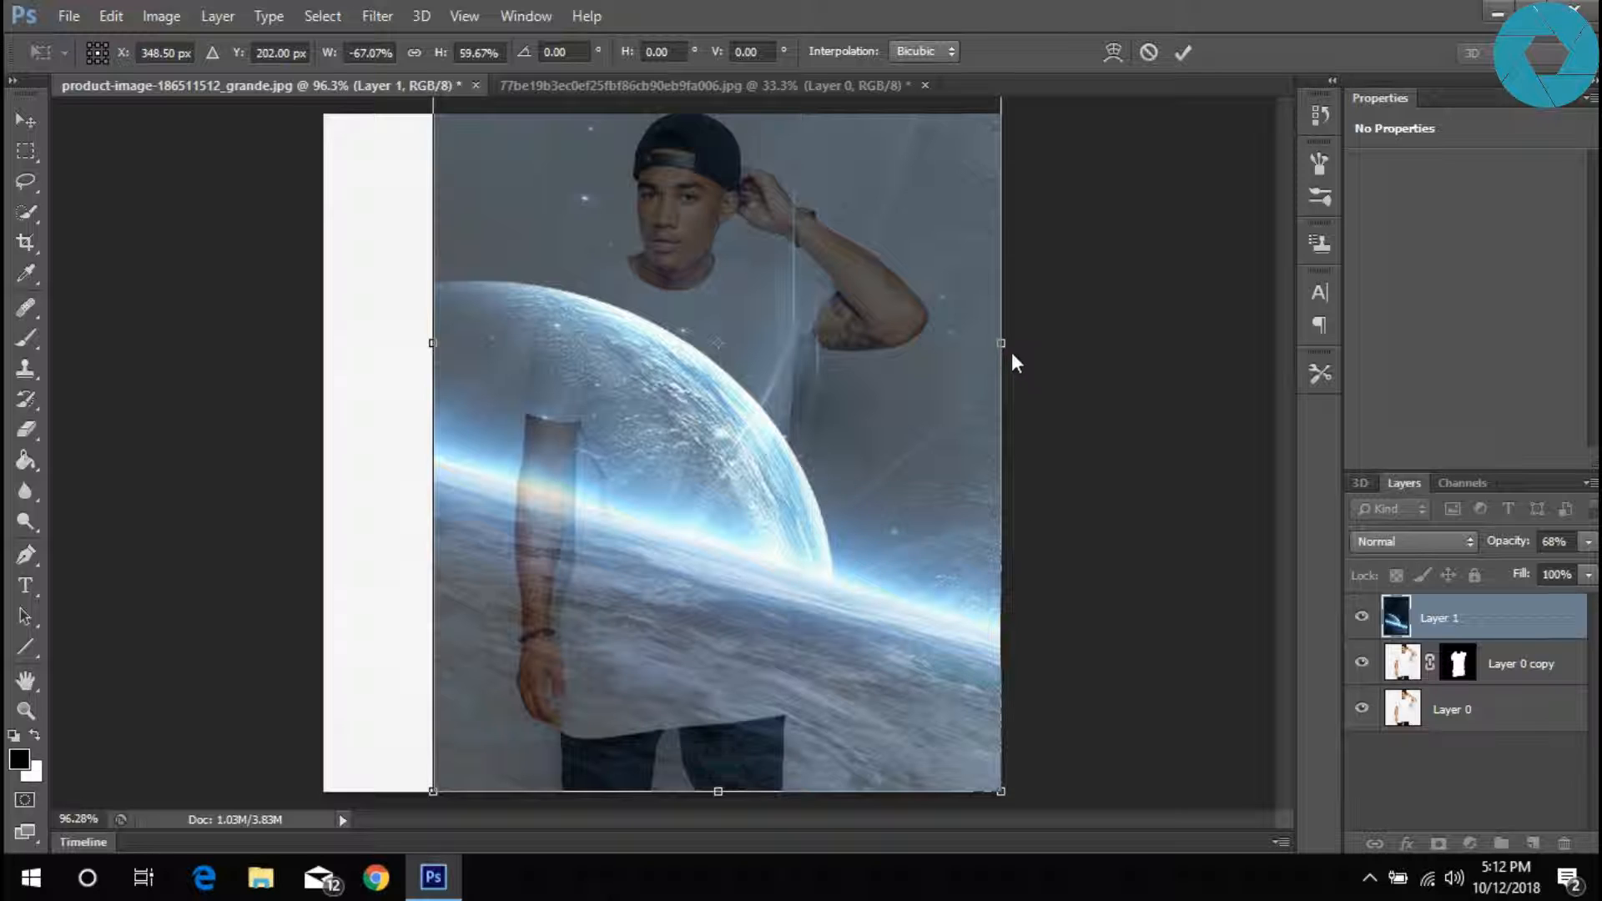
pyautogui.moveTo(1001, 348); pyautogui.dragTo(930, 351)
pyautogui.moveTo(801, 496)
pyautogui.mouseDown()
pyautogui.moveTo(801, 455)
pyautogui.moveTo(793, 467)
pyautogui.mouseUp()
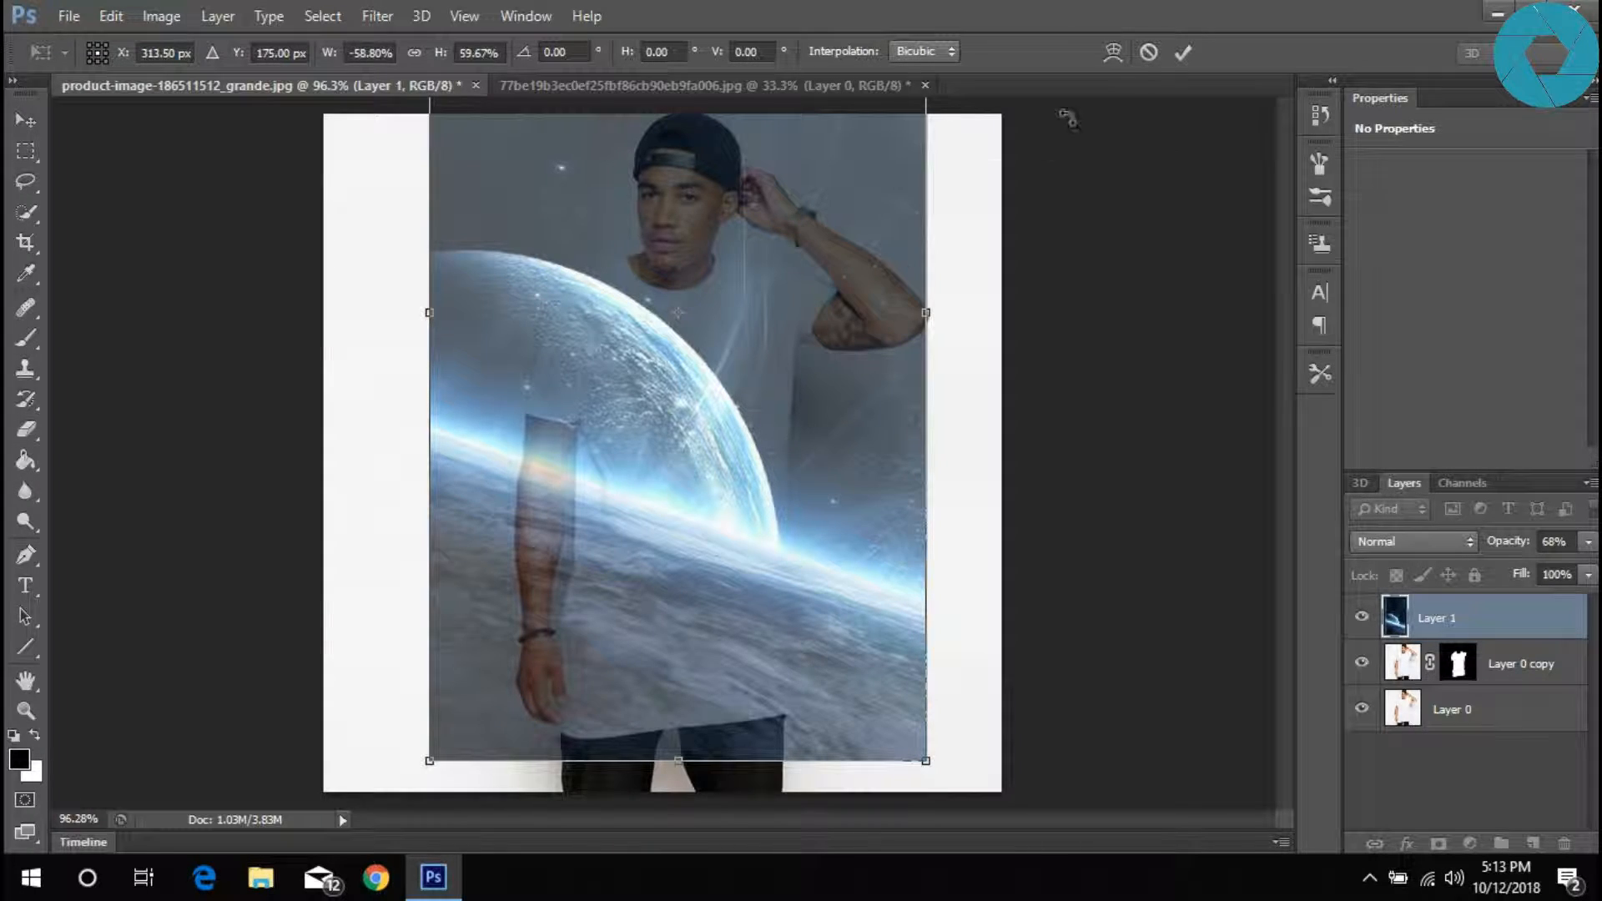
pyautogui.click(1184, 53)
# - Set Layer 1's opacity to 100% and clip it to the masked Layer 0 copy
pyautogui.scroll(-4, 753, 418)
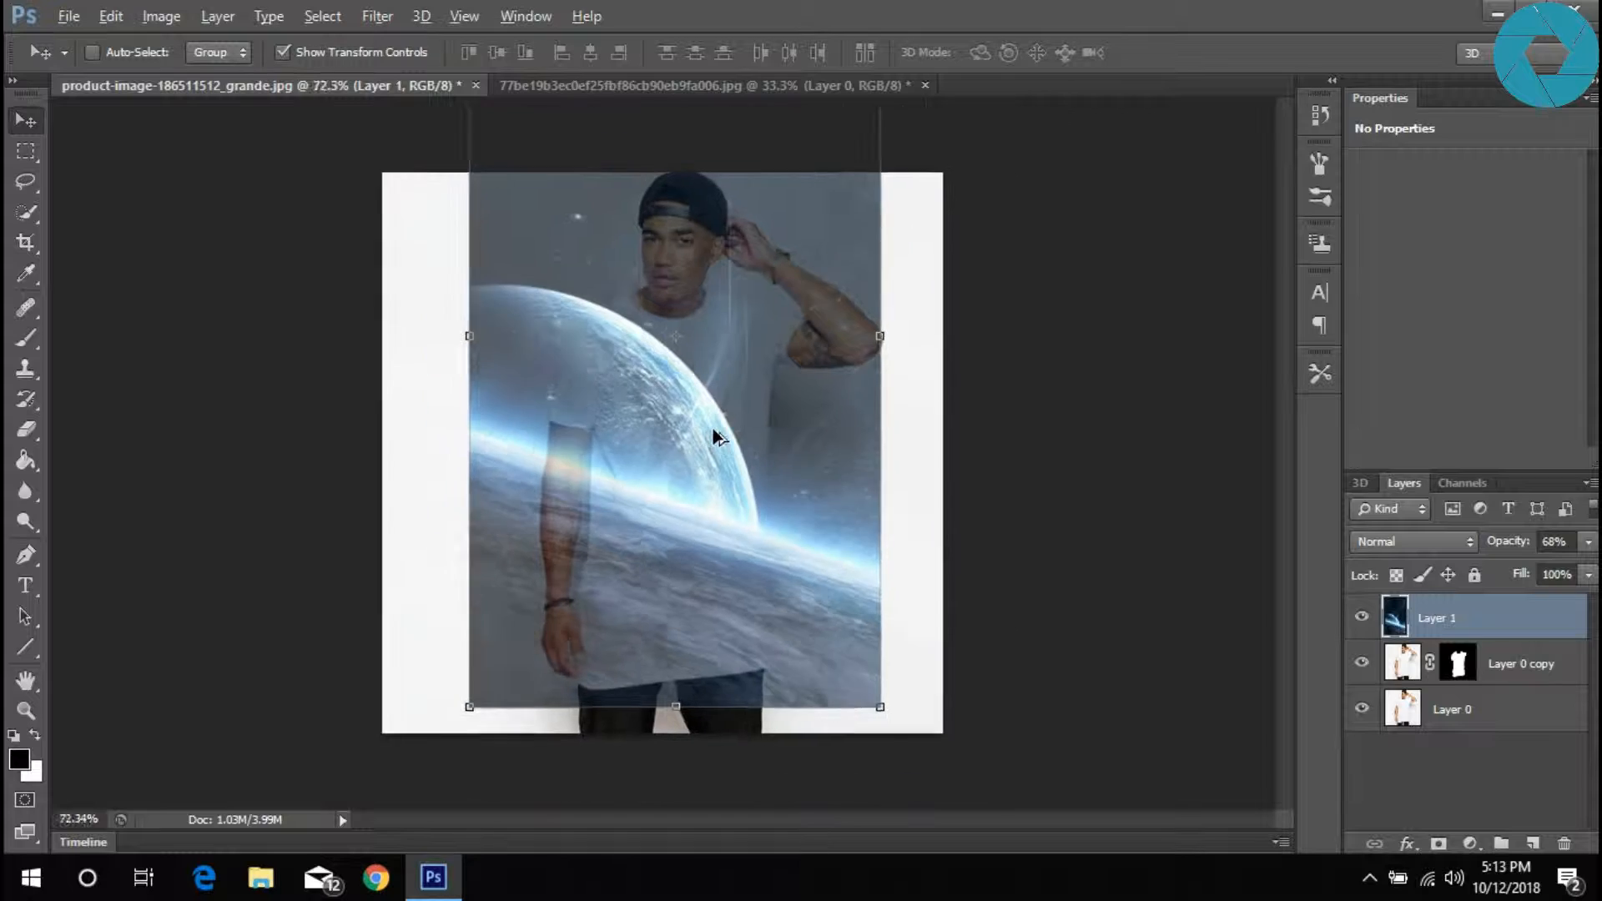
pyautogui.click(1554, 542)
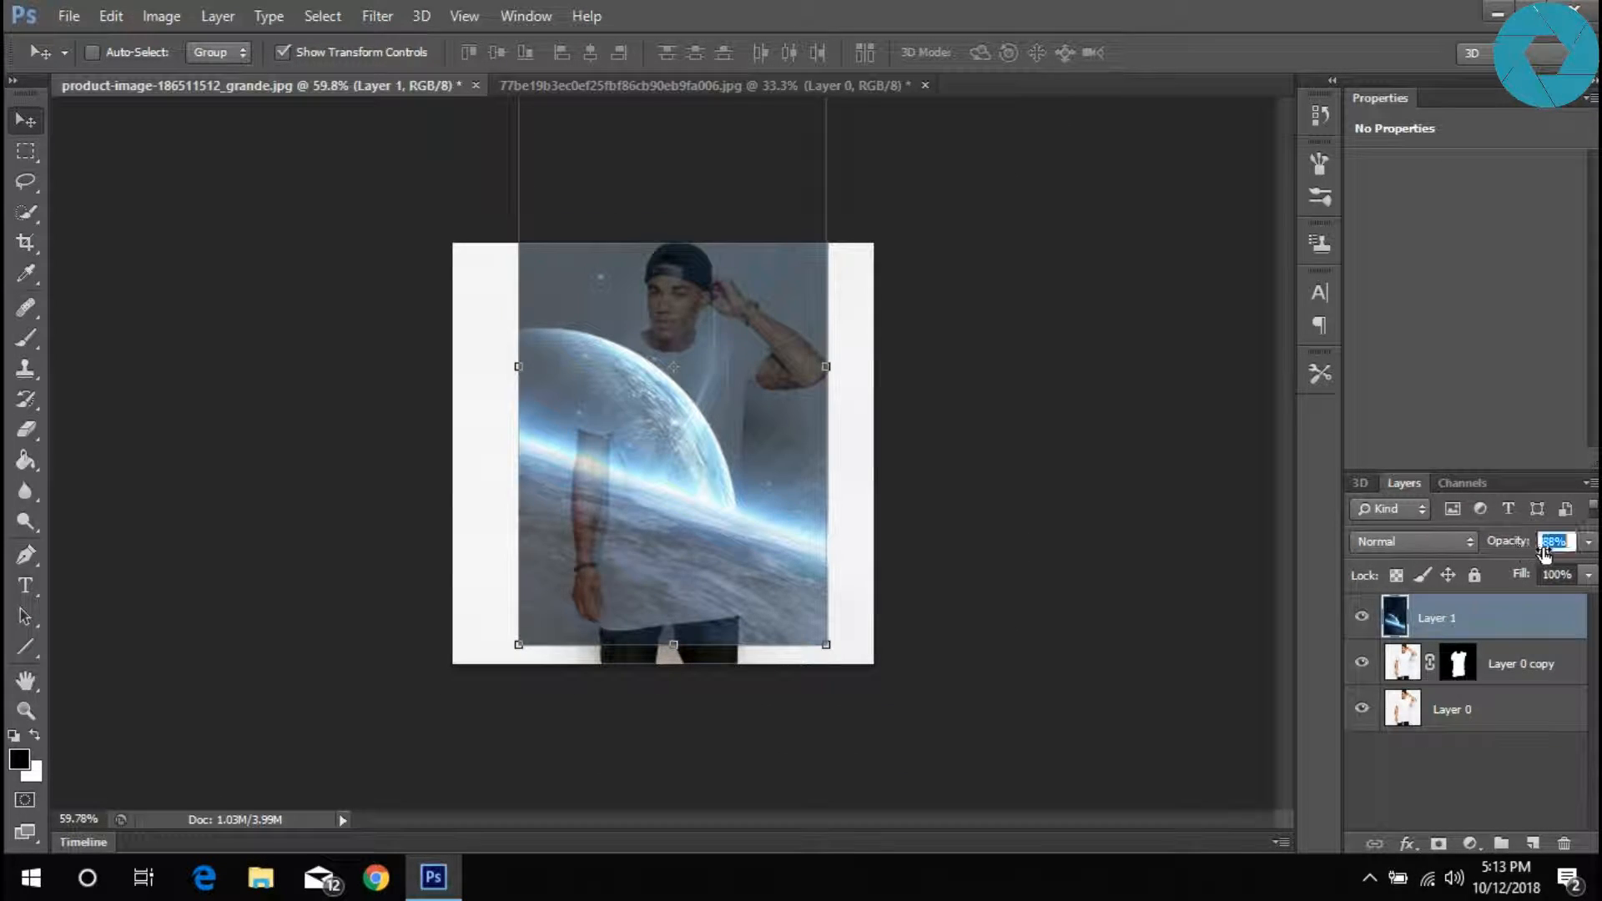
pyautogui.write('100')
pyautogui.press('Return')
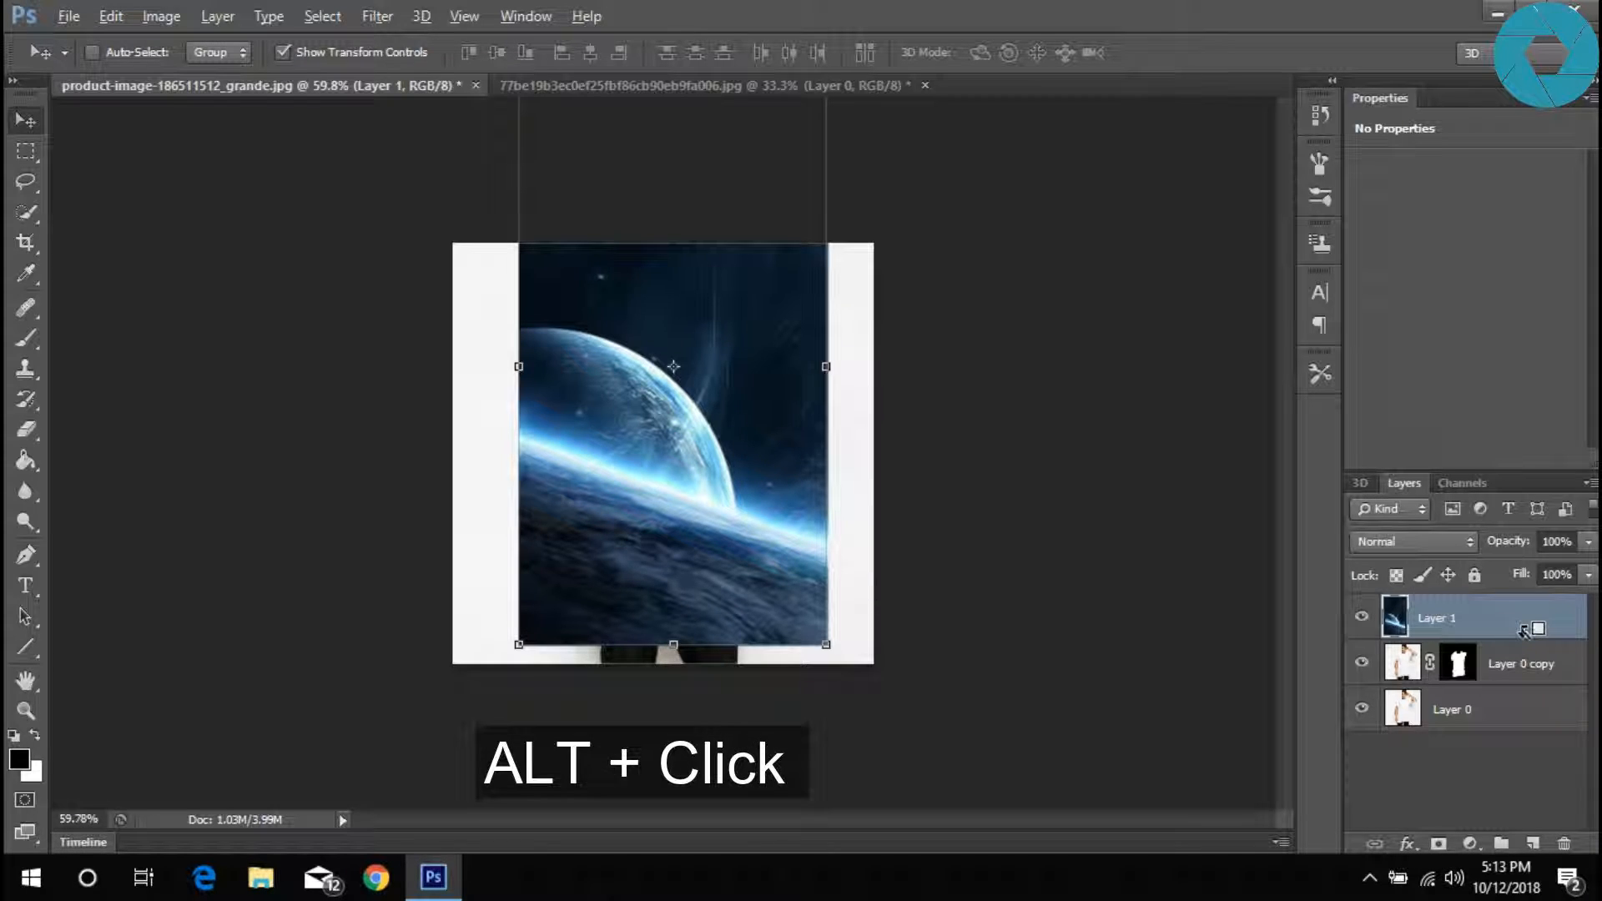
pyautogui.keyDown('alt'); pyautogui.click(1523, 632); pyautogui.keyUp('alt')
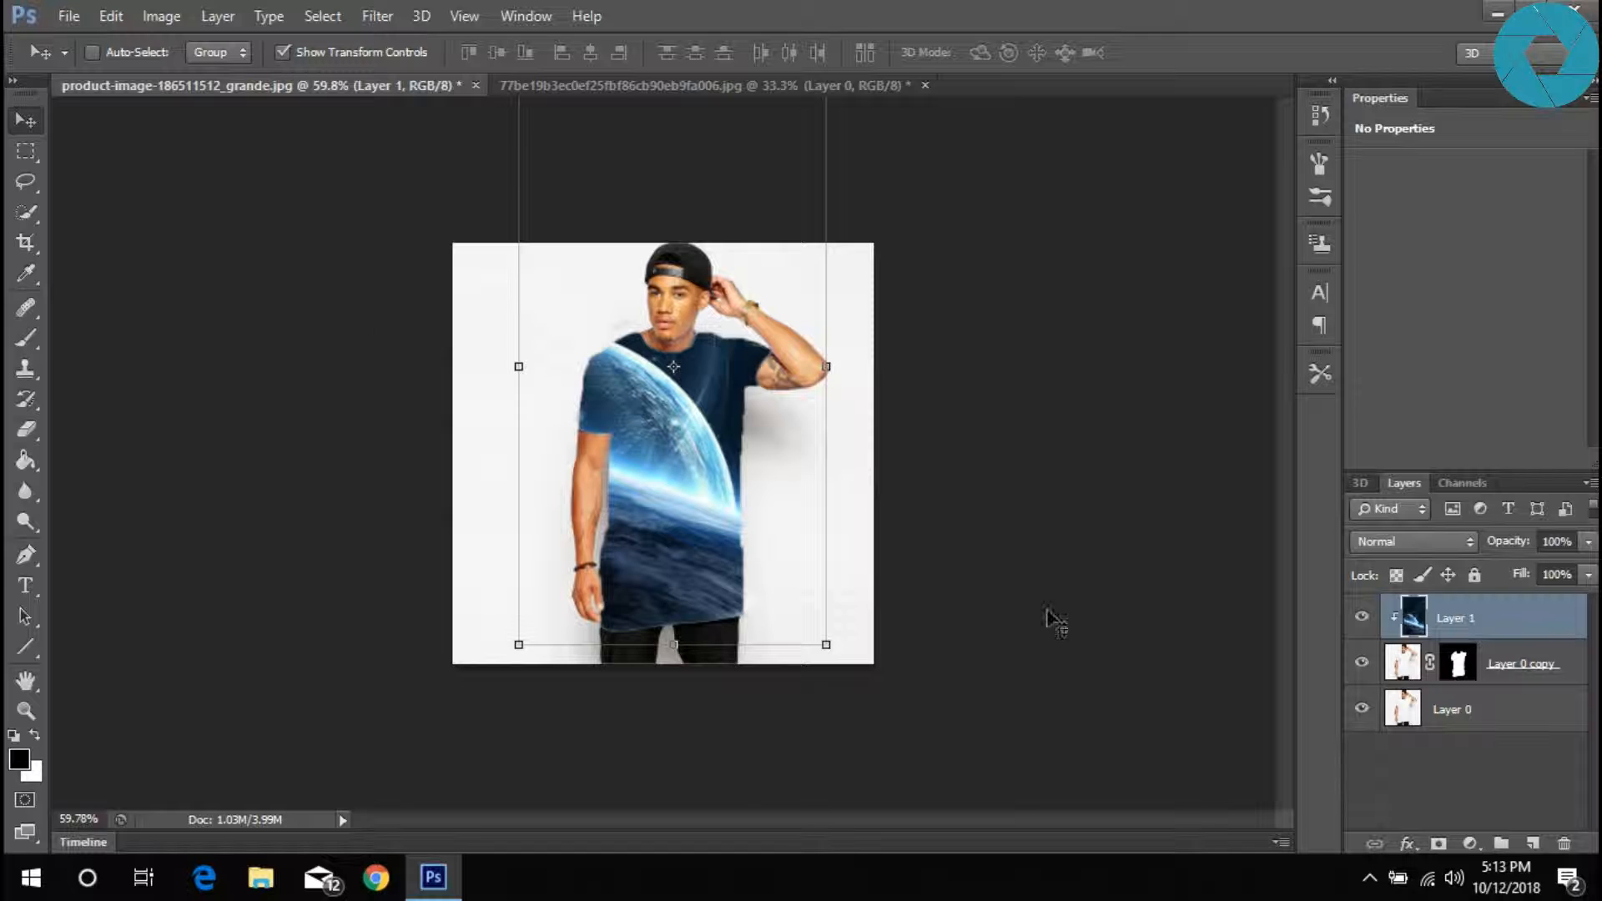
# - Paint white with an 8 px brush on Layer 0 copy's mask to cover the light fringe along the shirt's hem
pyautogui.click(1458, 665)
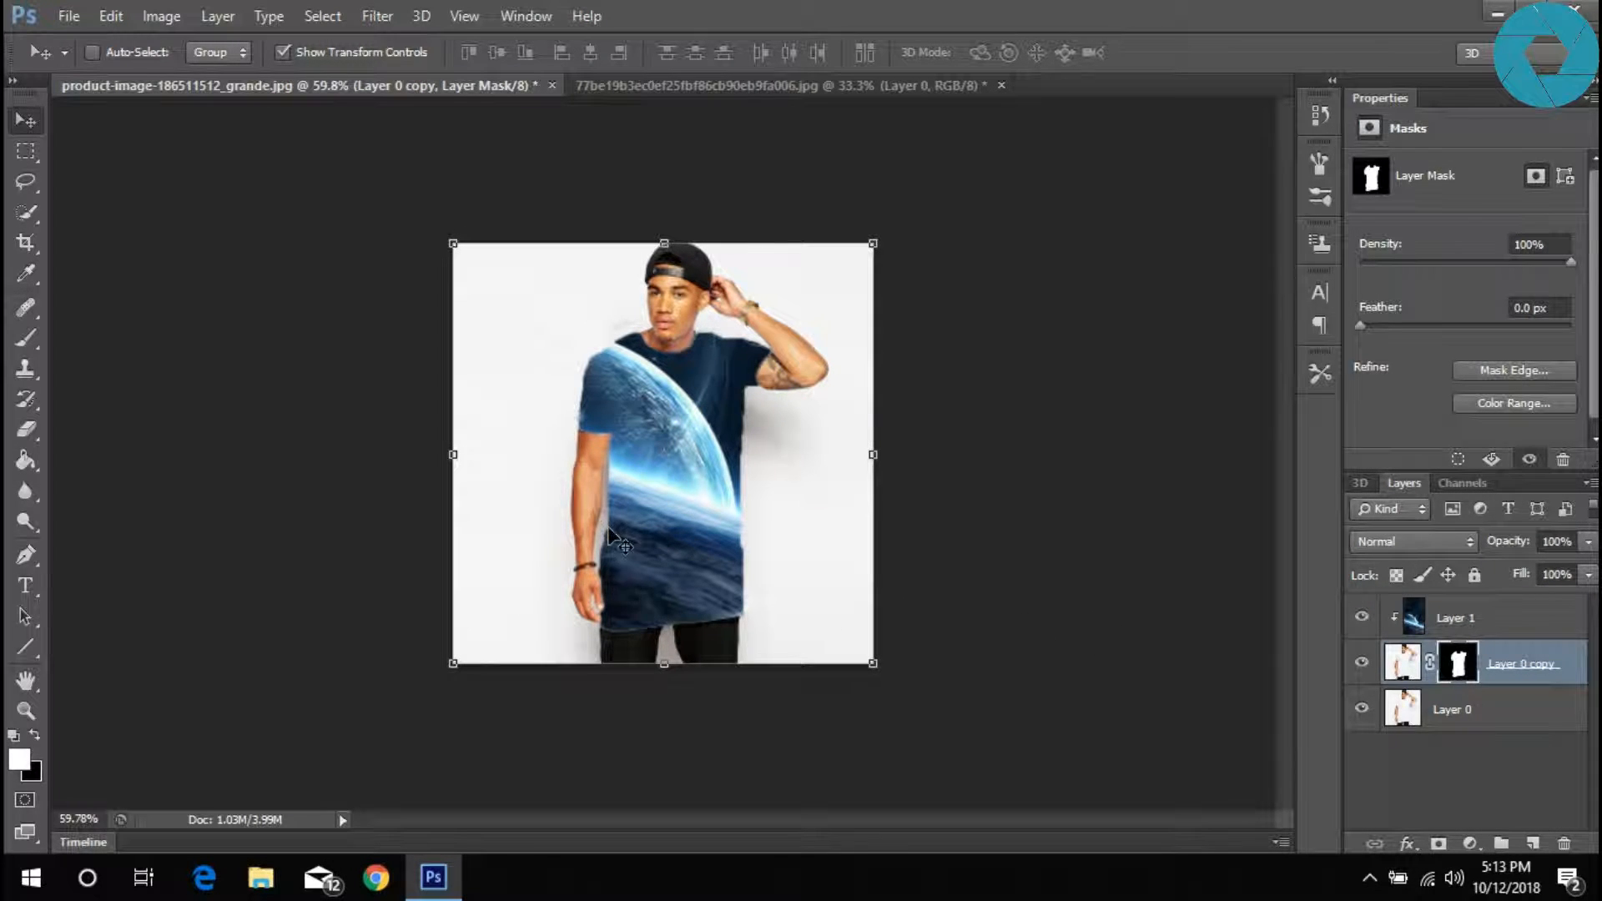
pyautogui.click(26, 338)
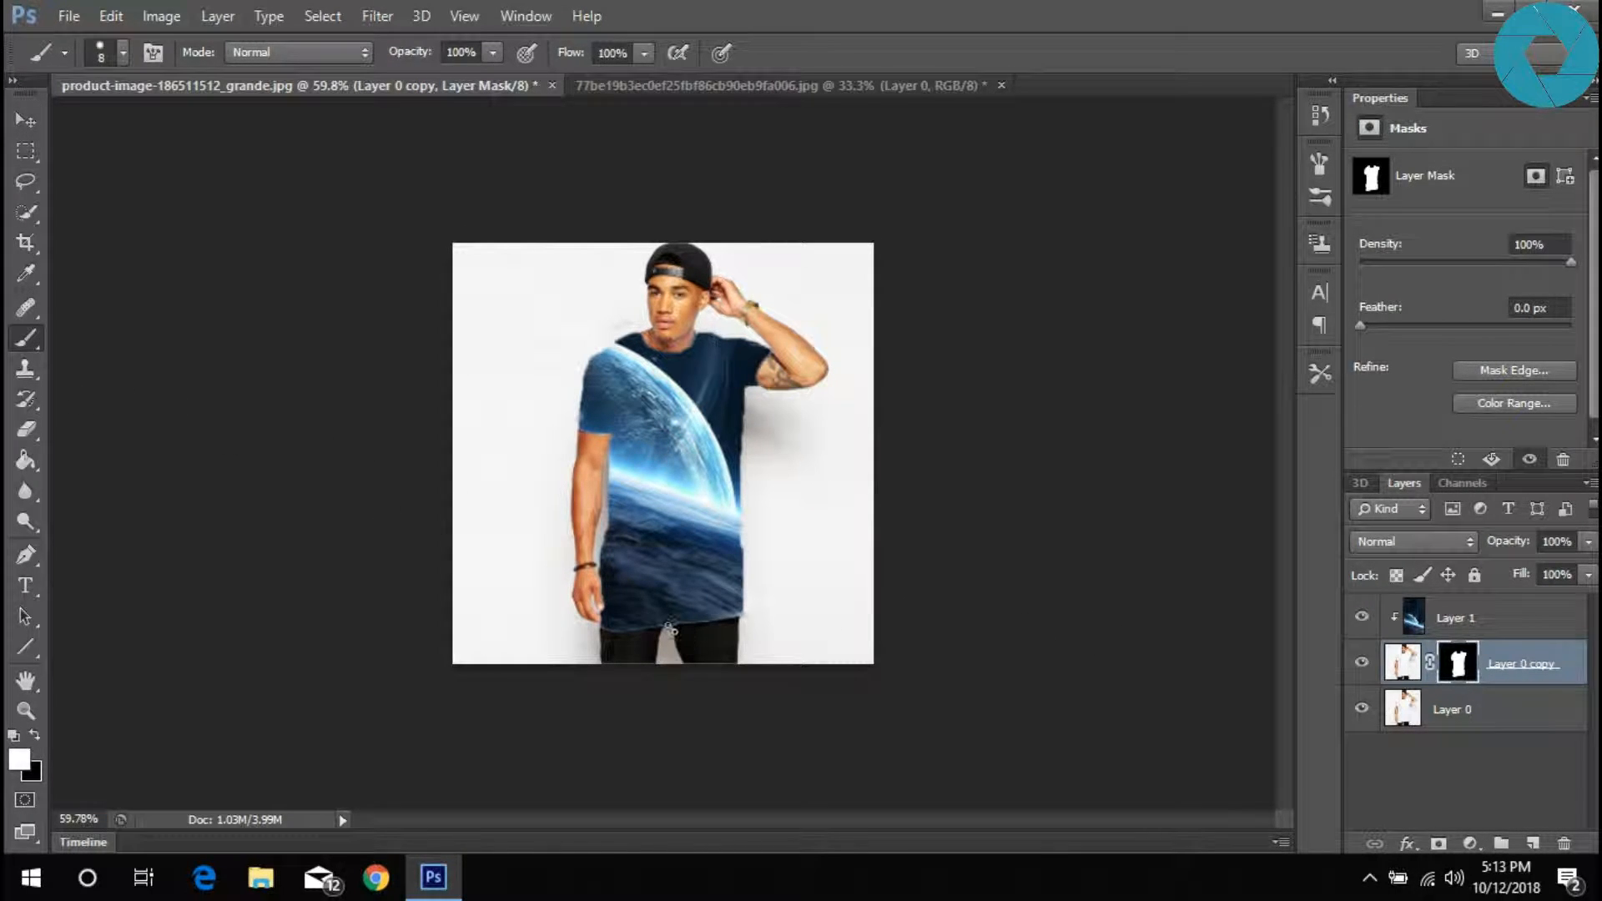
pyautogui.scroll(8, 671, 633)
pyautogui.scroll(10, 662, 665)
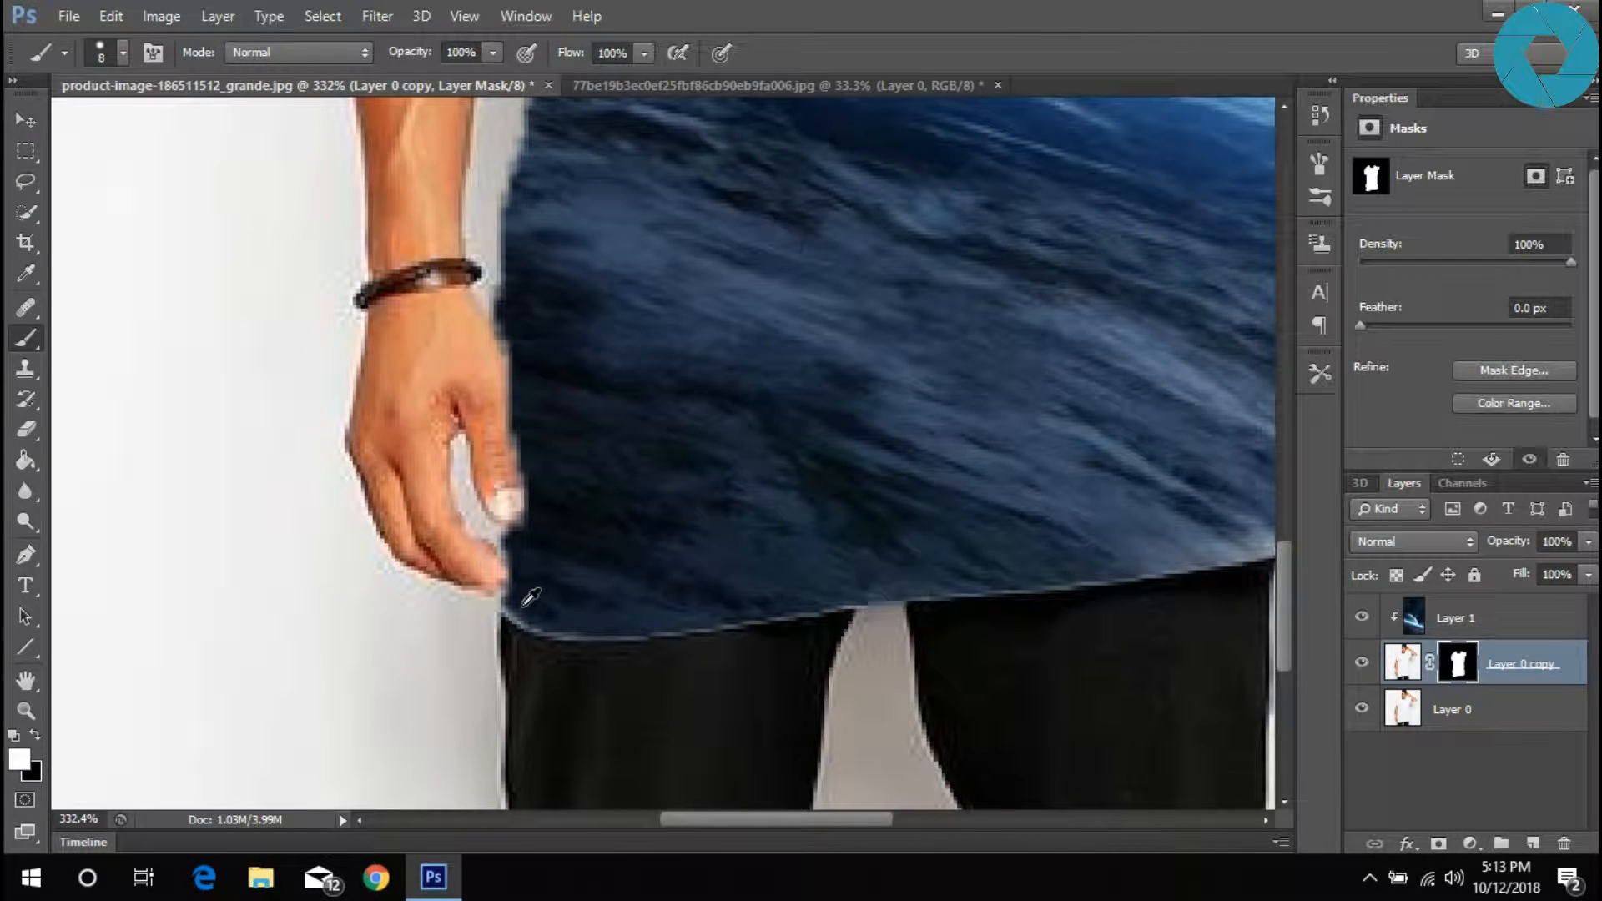
pyautogui.moveTo(513, 590)
pyautogui.mouseDown()
pyautogui.moveTo(519, 554)
pyautogui.moveTo(540, 565)
pyautogui.moveTo(533, 619)
pyautogui.moveTo(551, 638)
pyautogui.mouseUp()
pyautogui.keyDown('ctrl'); pyautogui.click(541, 576); pyautogui.keyUp('ctrl')
pyautogui.press('x')
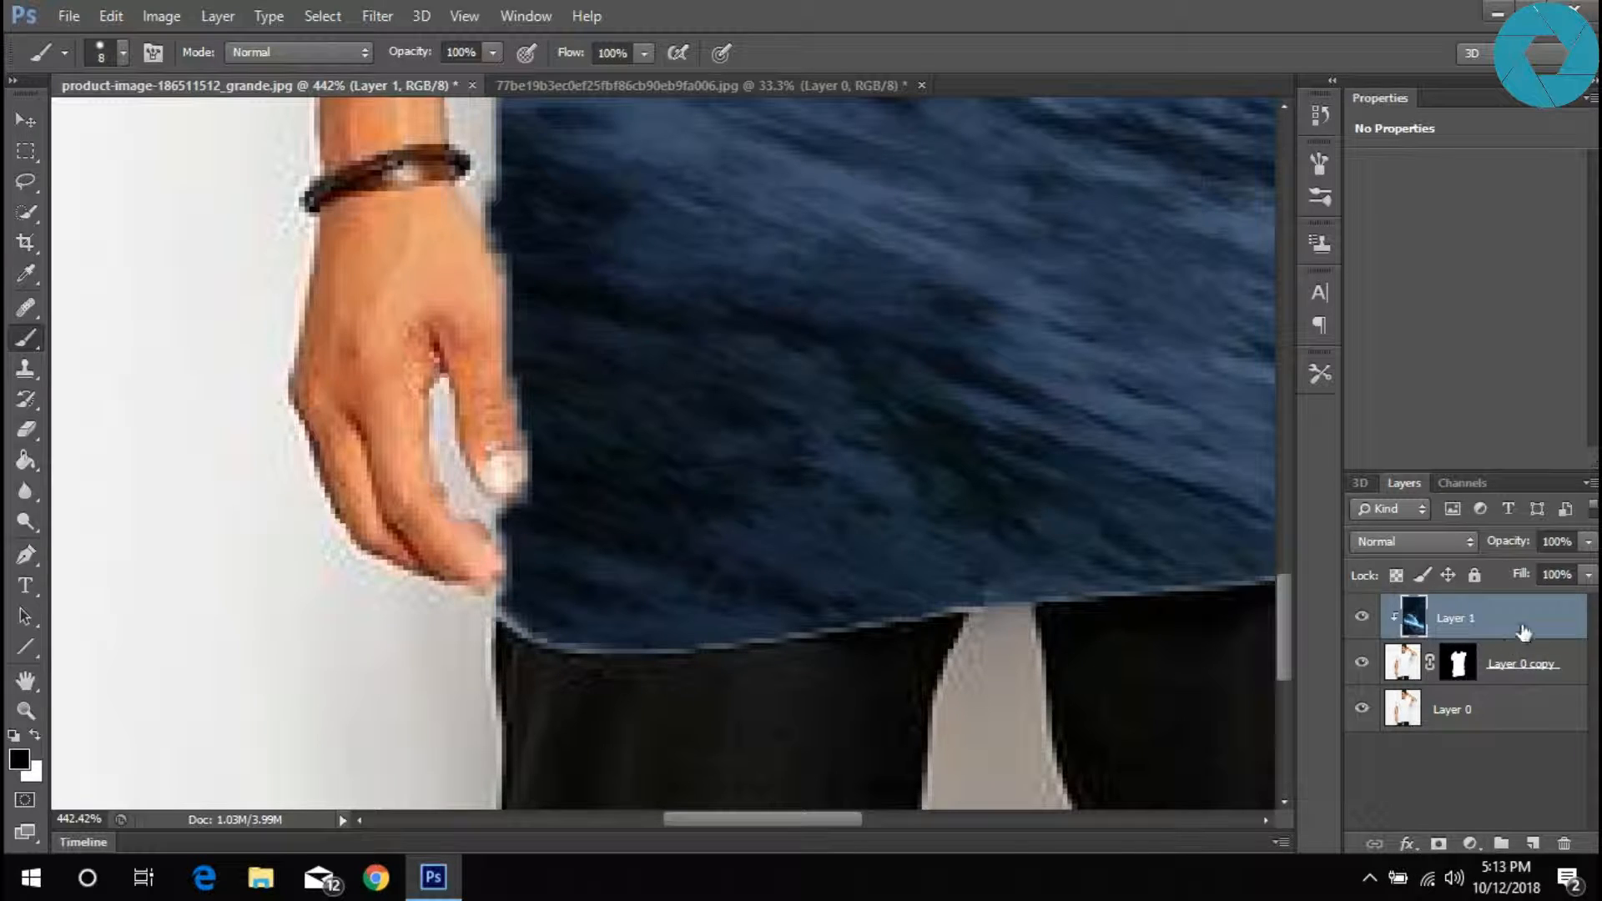
pyautogui.click(1458, 663)
pyautogui.press('x')
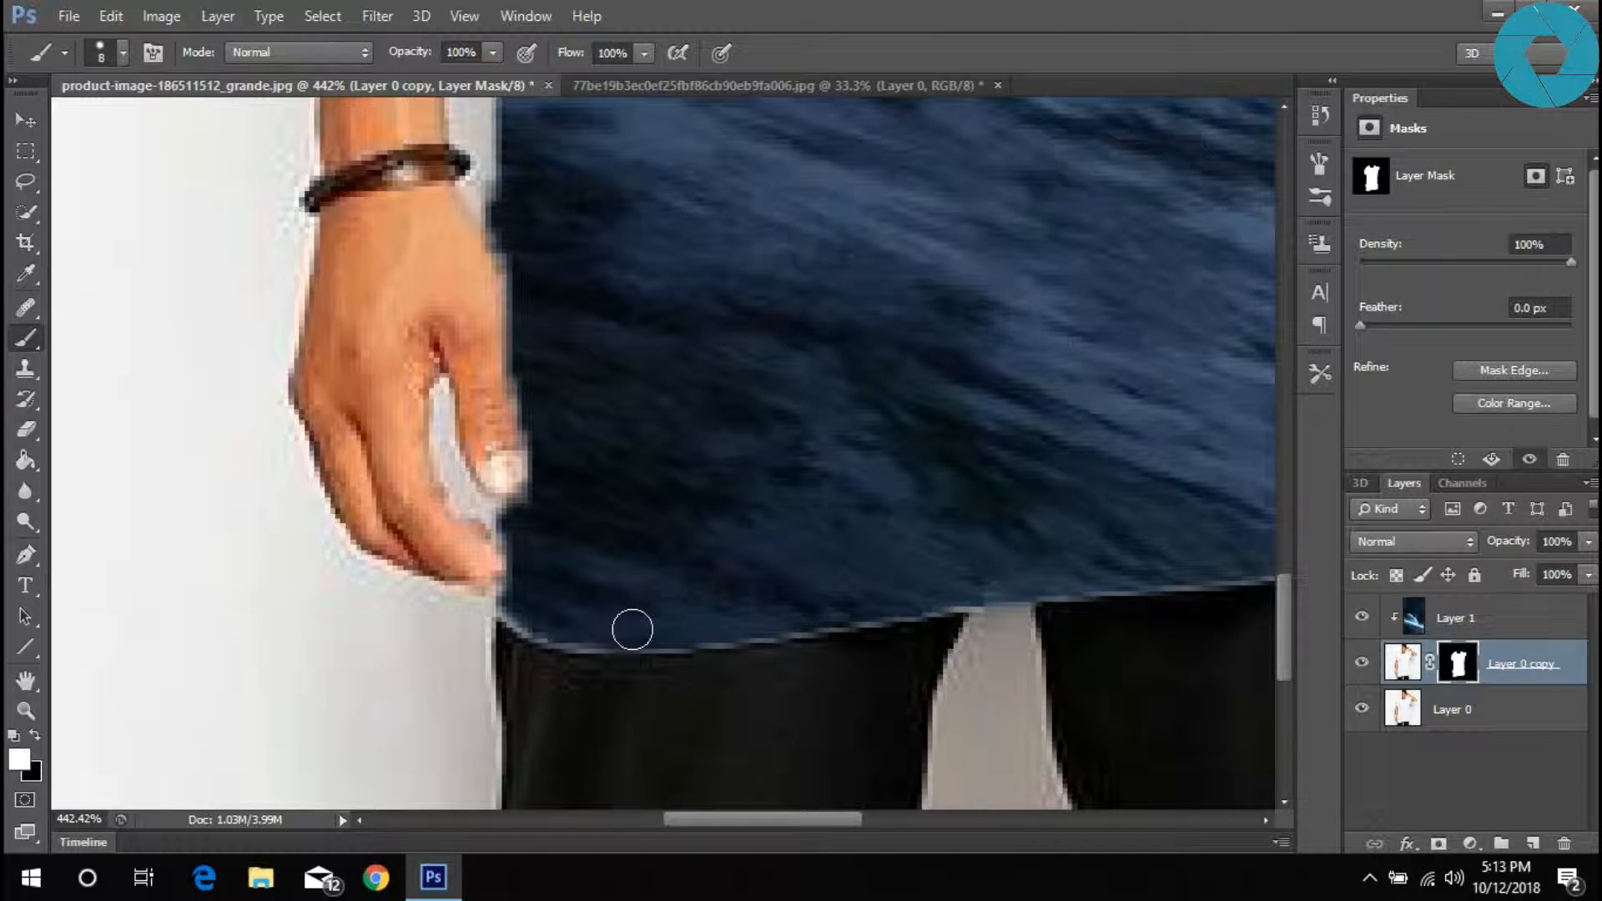
pyautogui.moveTo(667, 632); pyautogui.dragTo(989, 591)
pyautogui.moveTo(1061, 585); pyautogui.dragTo(1114, 591)
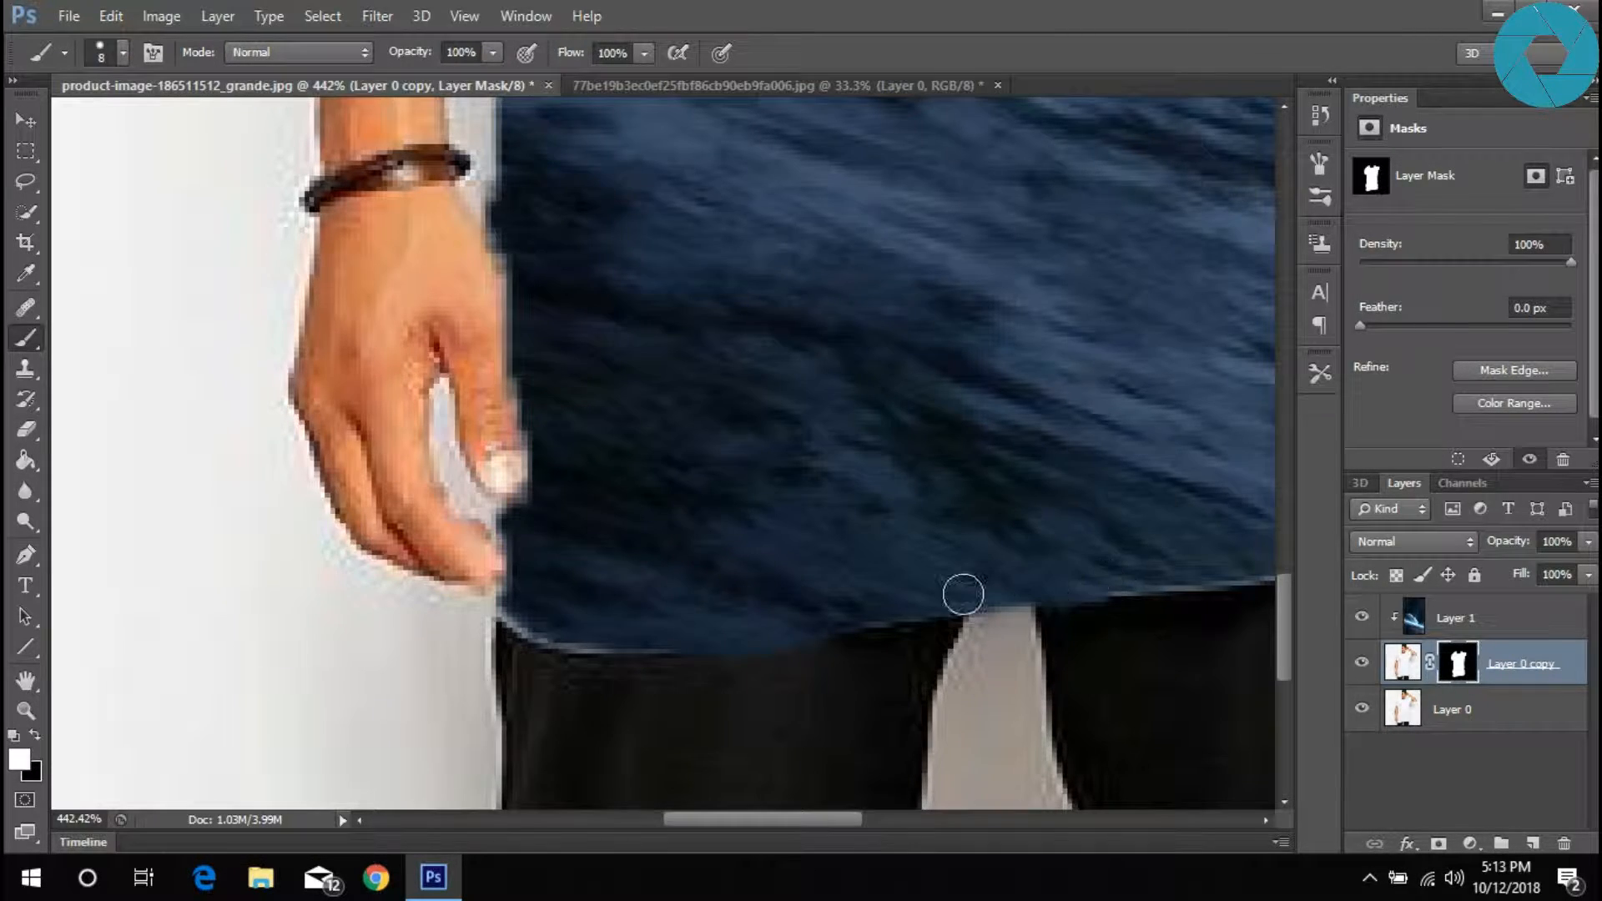
pyautogui.moveTo(656, 636)
pyautogui.mouseDown()
pyautogui.moveTo(554, 629)
pyautogui.moveTo(519, 609)
pyautogui.moveTo(512, 533)
pyautogui.moveTo(547, 459)
pyautogui.moveTo(529, 354)
pyautogui.moveTo(549, 308)
pyautogui.mouseUp()
# - Paint the mask white along the shirt's side edge next to the lowered hand and wrist
pyautogui.scroll(7, 554, 248)
pyautogui.scroll(2, 519, 519)
pyautogui.scroll(-2, 526, 509)
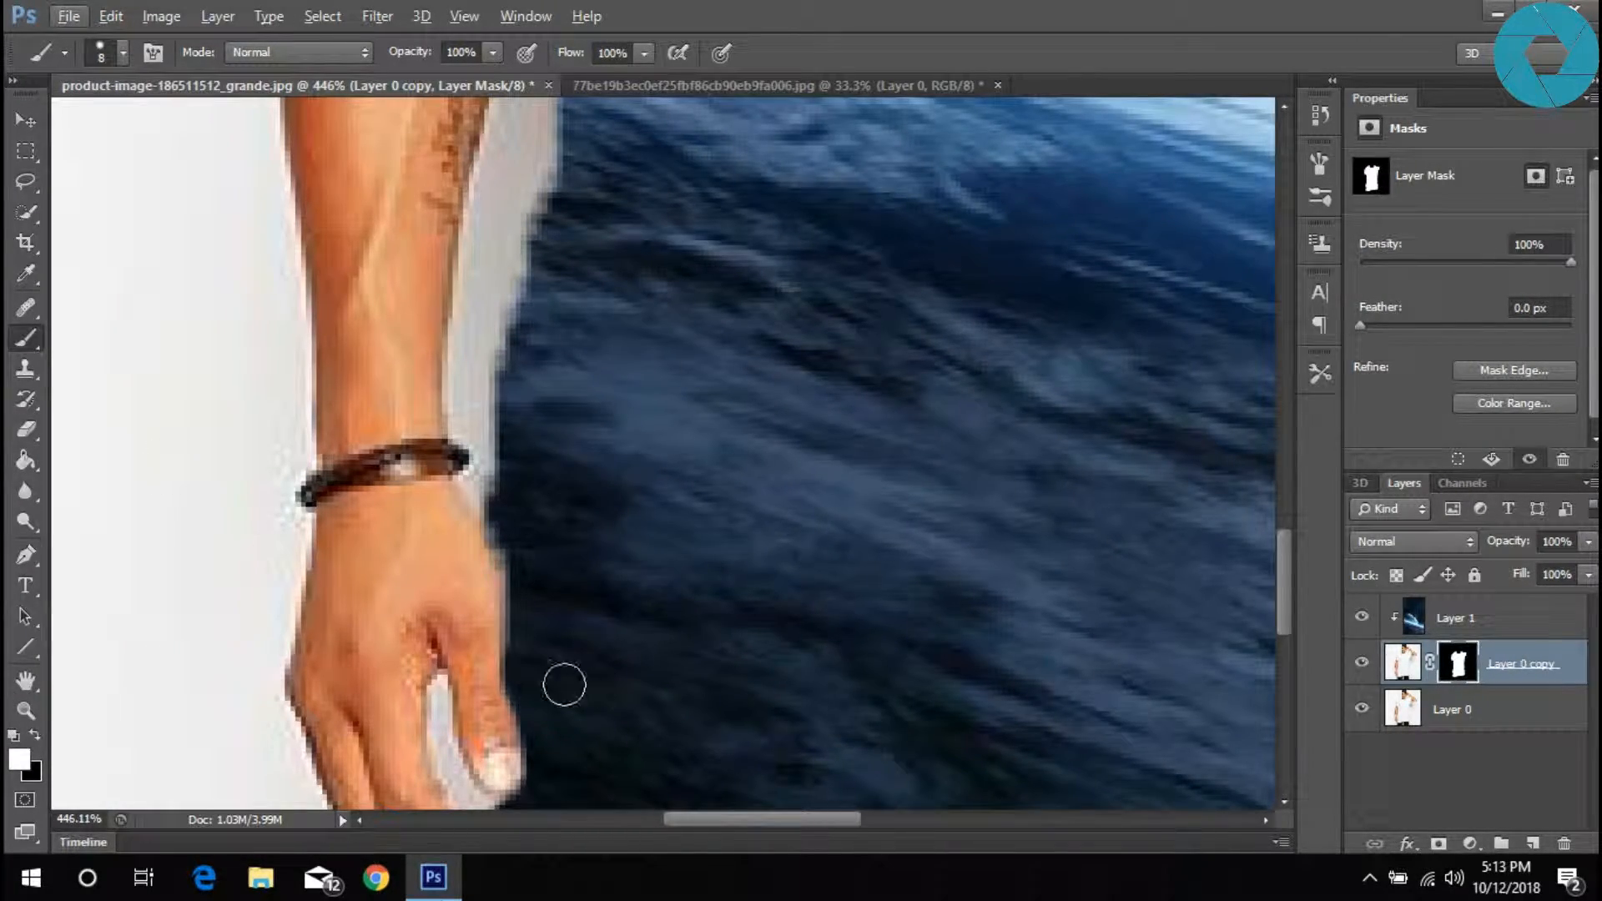
pyautogui.moveTo(526, 641)
pyautogui.mouseDown()
pyautogui.moveTo(510, 434)
pyautogui.moveTo(537, 293)
pyautogui.mouseUp()
# - Set Layer 0 copy's opacity to 90% and paint its mask along the shirt's side next to the forearm
pyautogui.scroll(5, 536, 293)
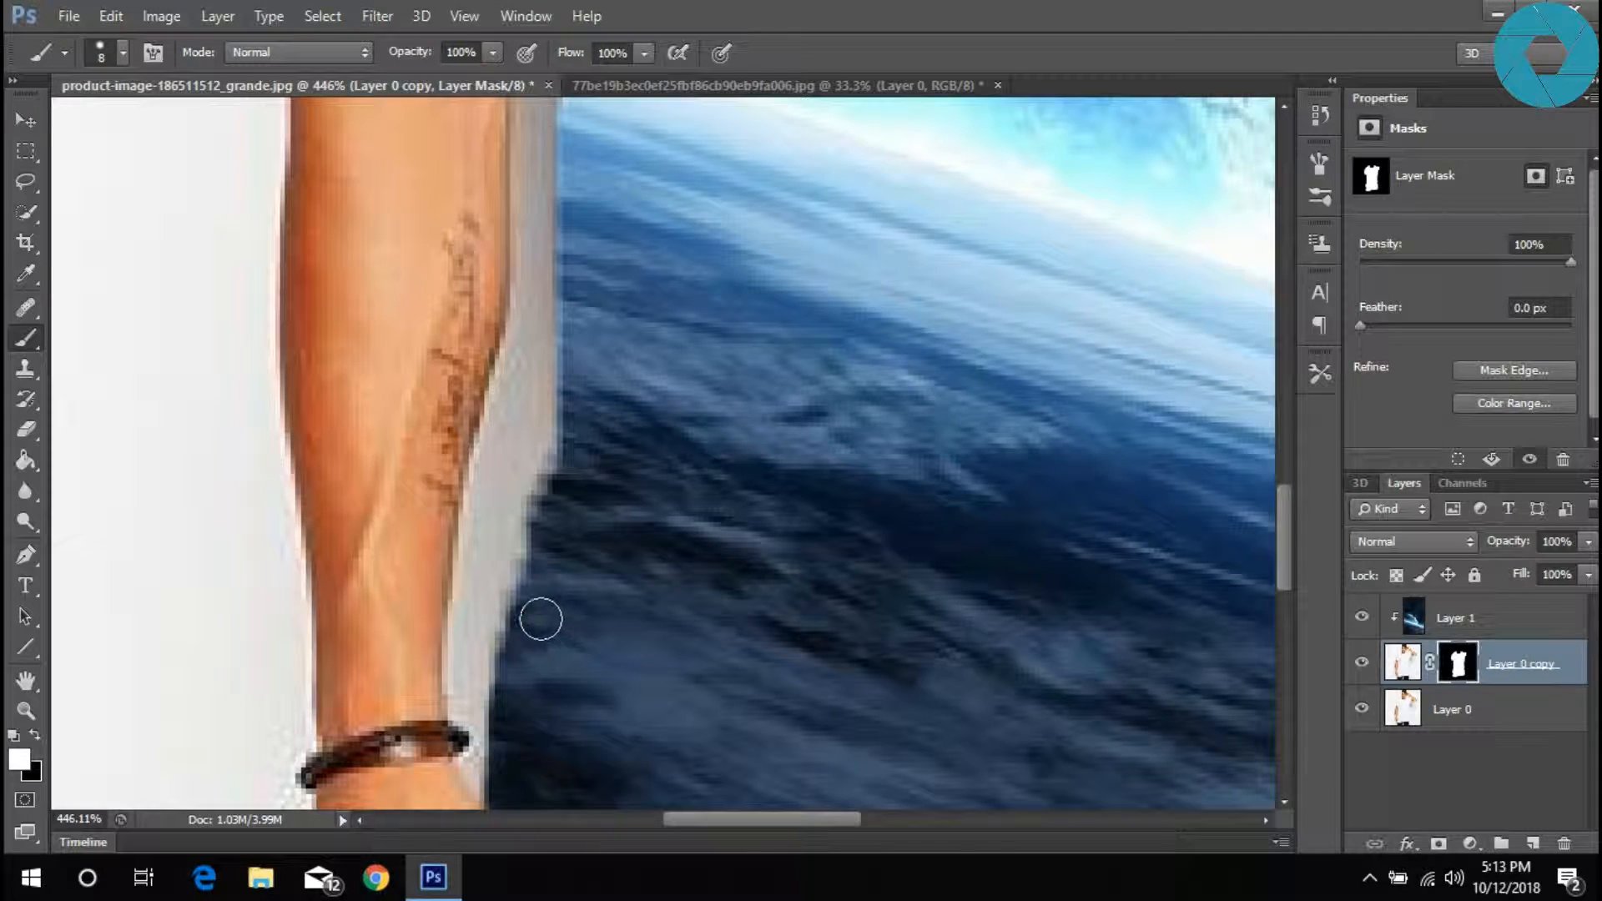
pyautogui.moveTo(1517, 542); pyautogui.dragTo(1506, 551)
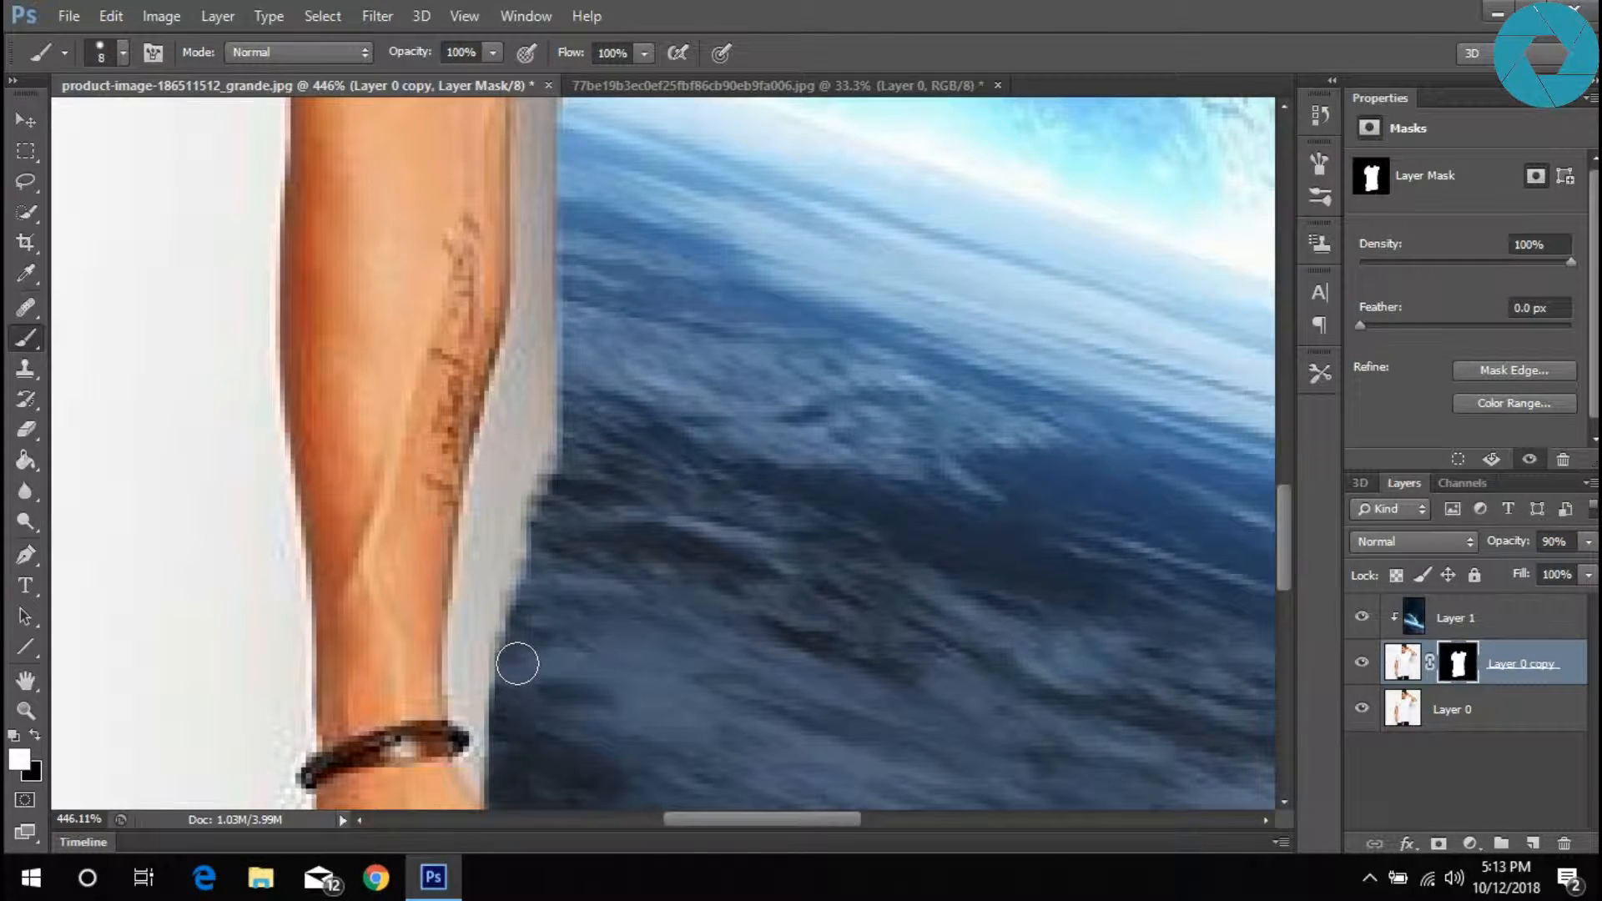
pyautogui.rightClick(518, 664)
pyautogui.press('Escape')
pyautogui.moveTo(520, 636); pyautogui.dragTo(592, 312)
# - Paint the mask white along the cuff and outer edge of the lowered arm's sleeve
pyautogui.scroll(6, 597, 275)
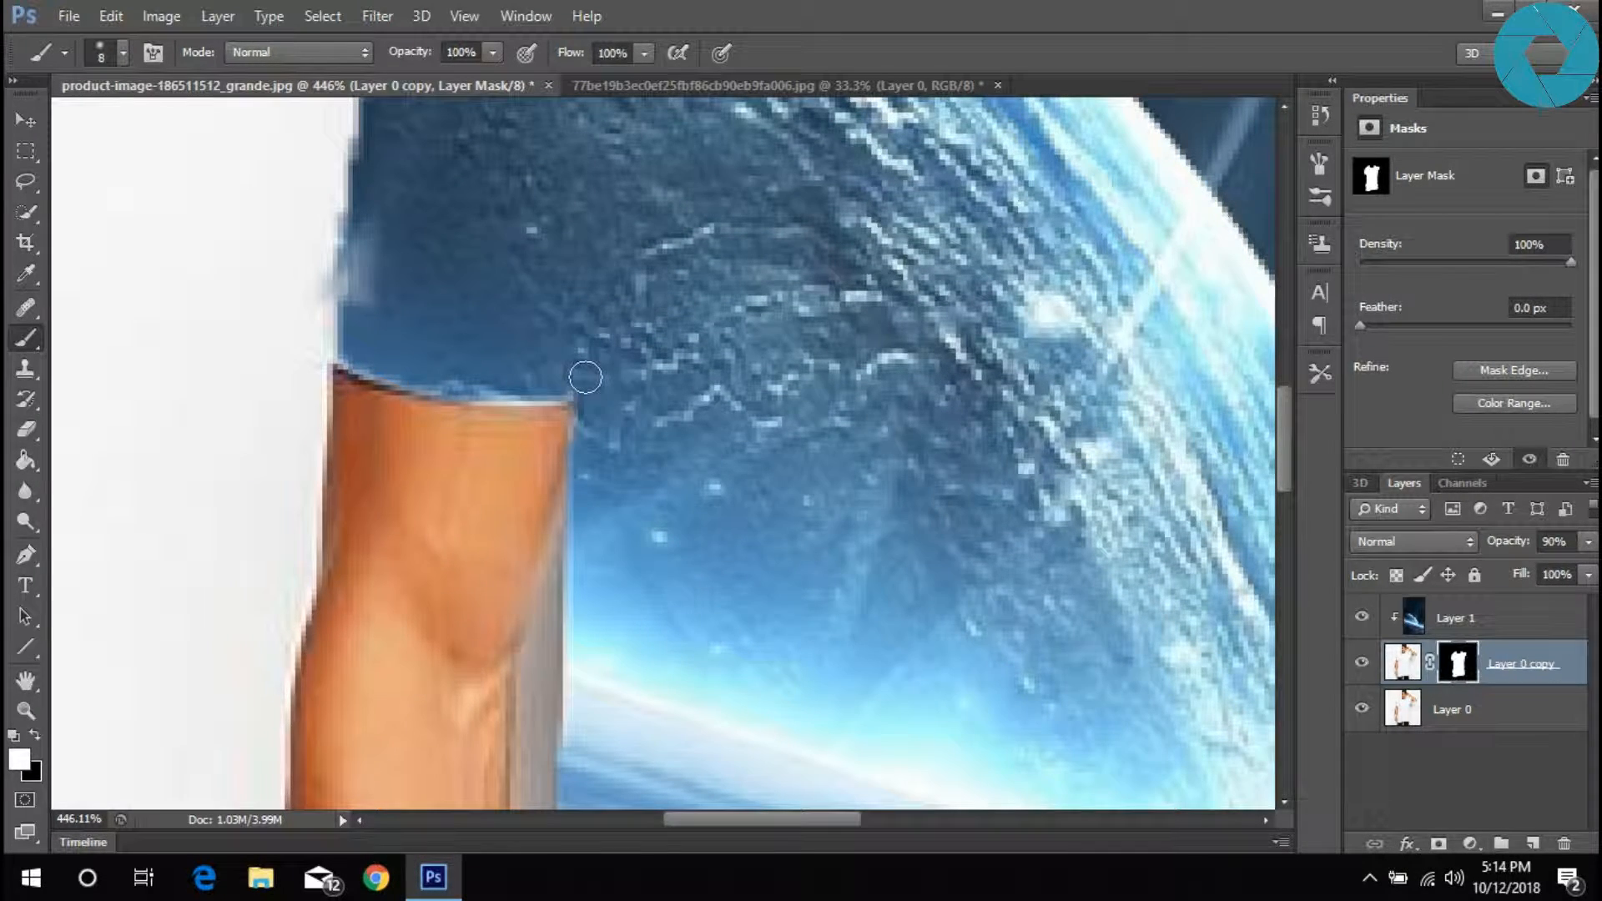
pyautogui.moveTo(585, 377)
pyautogui.mouseDown()
pyautogui.moveTo(472, 393)
pyautogui.moveTo(349, 358)
pyautogui.moveTo(379, 201)
pyautogui.moveTo(376, 323)
pyautogui.moveTo(406, 154)
pyautogui.mouseUp()
pyautogui.scroll(3, 359, 282)
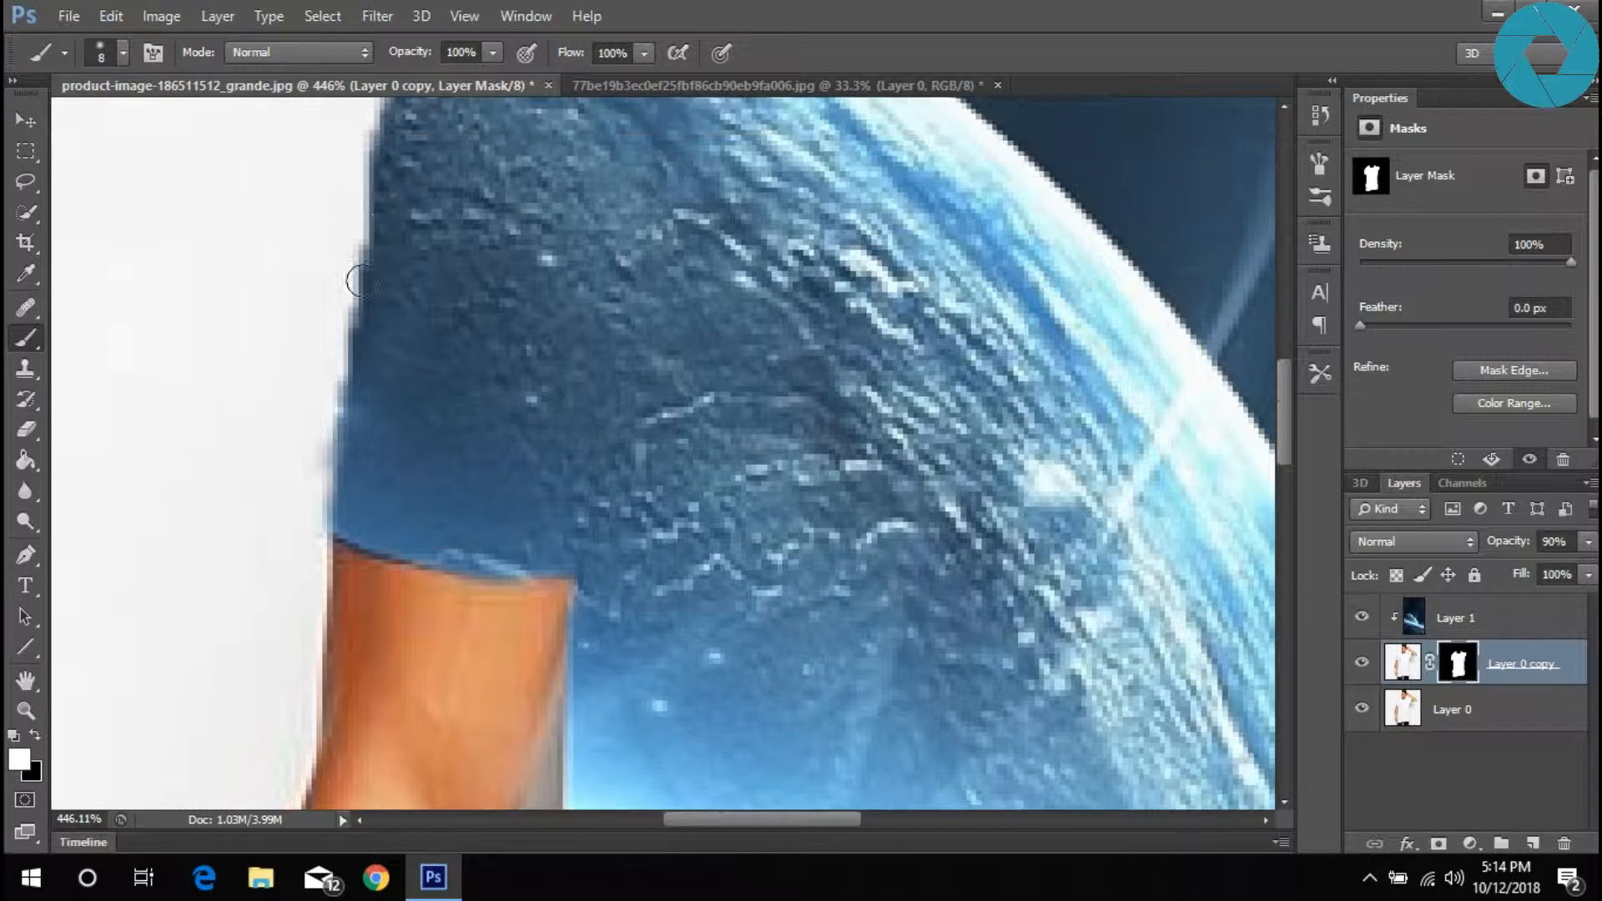
pyautogui.scroll(2, 359, 282)
pyautogui.moveTo(346, 619)
pyautogui.mouseDown()
pyautogui.moveTo(391, 262)
pyautogui.moveTo(455, 129)
pyautogui.mouseUp()
# - Paint the mask white along the lowered arm's shoulder up to the neck
pyautogui.scroll(2, 461, 134)
pyautogui.scroll(2, 502, 422)
pyautogui.moveTo(434, 429)
pyautogui.mouseDown()
pyautogui.moveTo(529, 347)
pyautogui.moveTo(739, 236)
pyautogui.mouseUp()
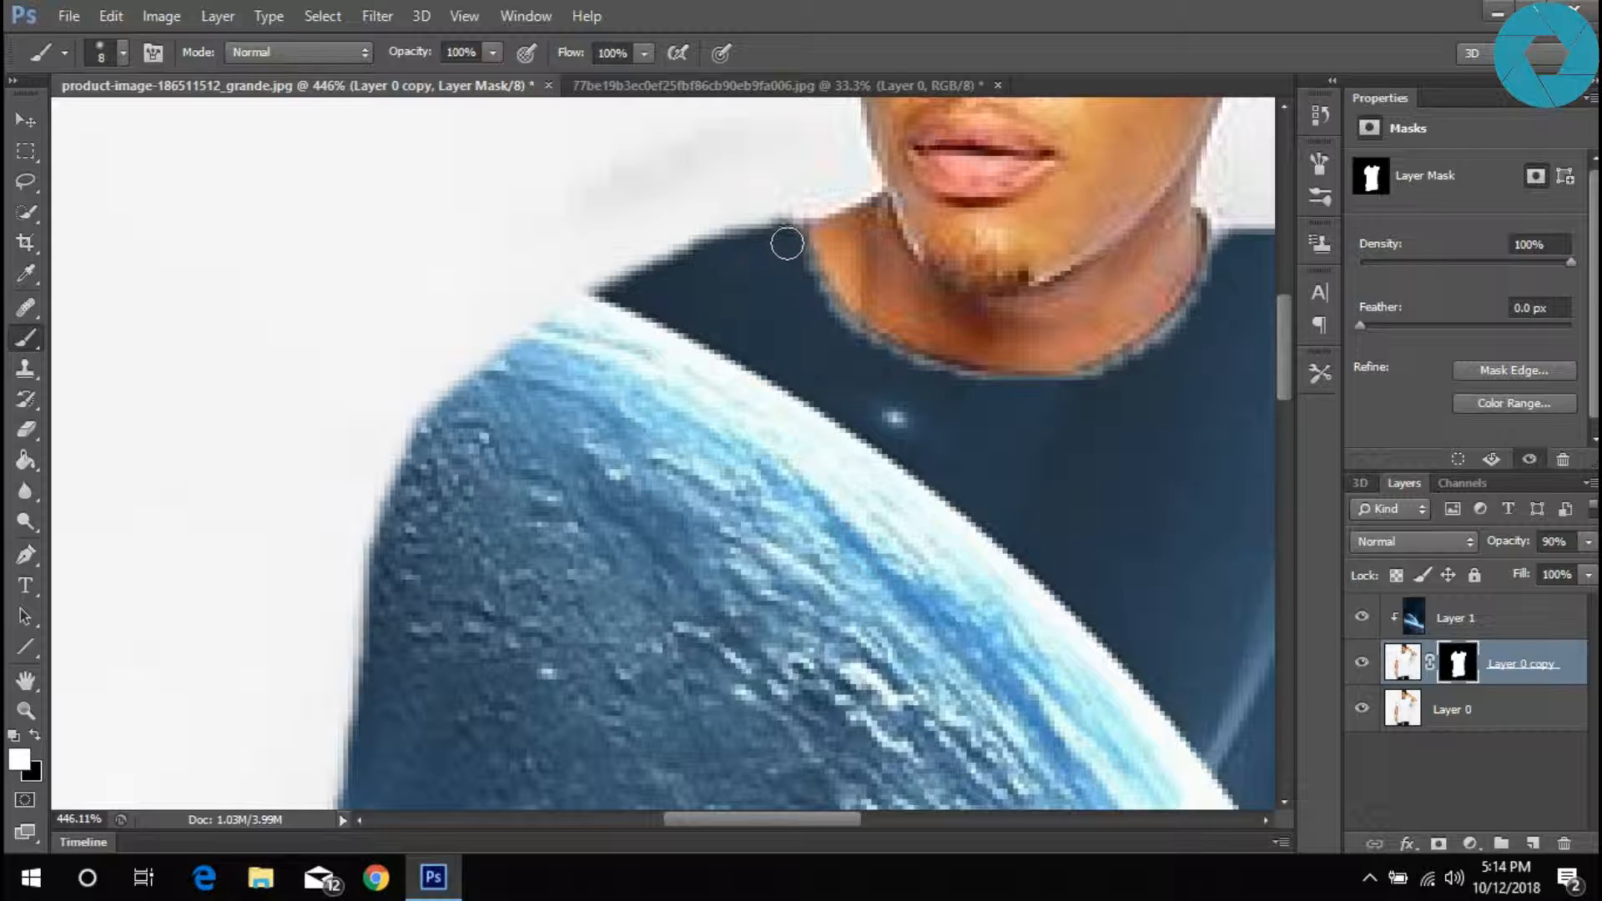
pyautogui.moveTo(771, 242); pyautogui.dragTo(723, 250)
pyautogui.rightClick(815, 343)
pyautogui.click(766, 351)
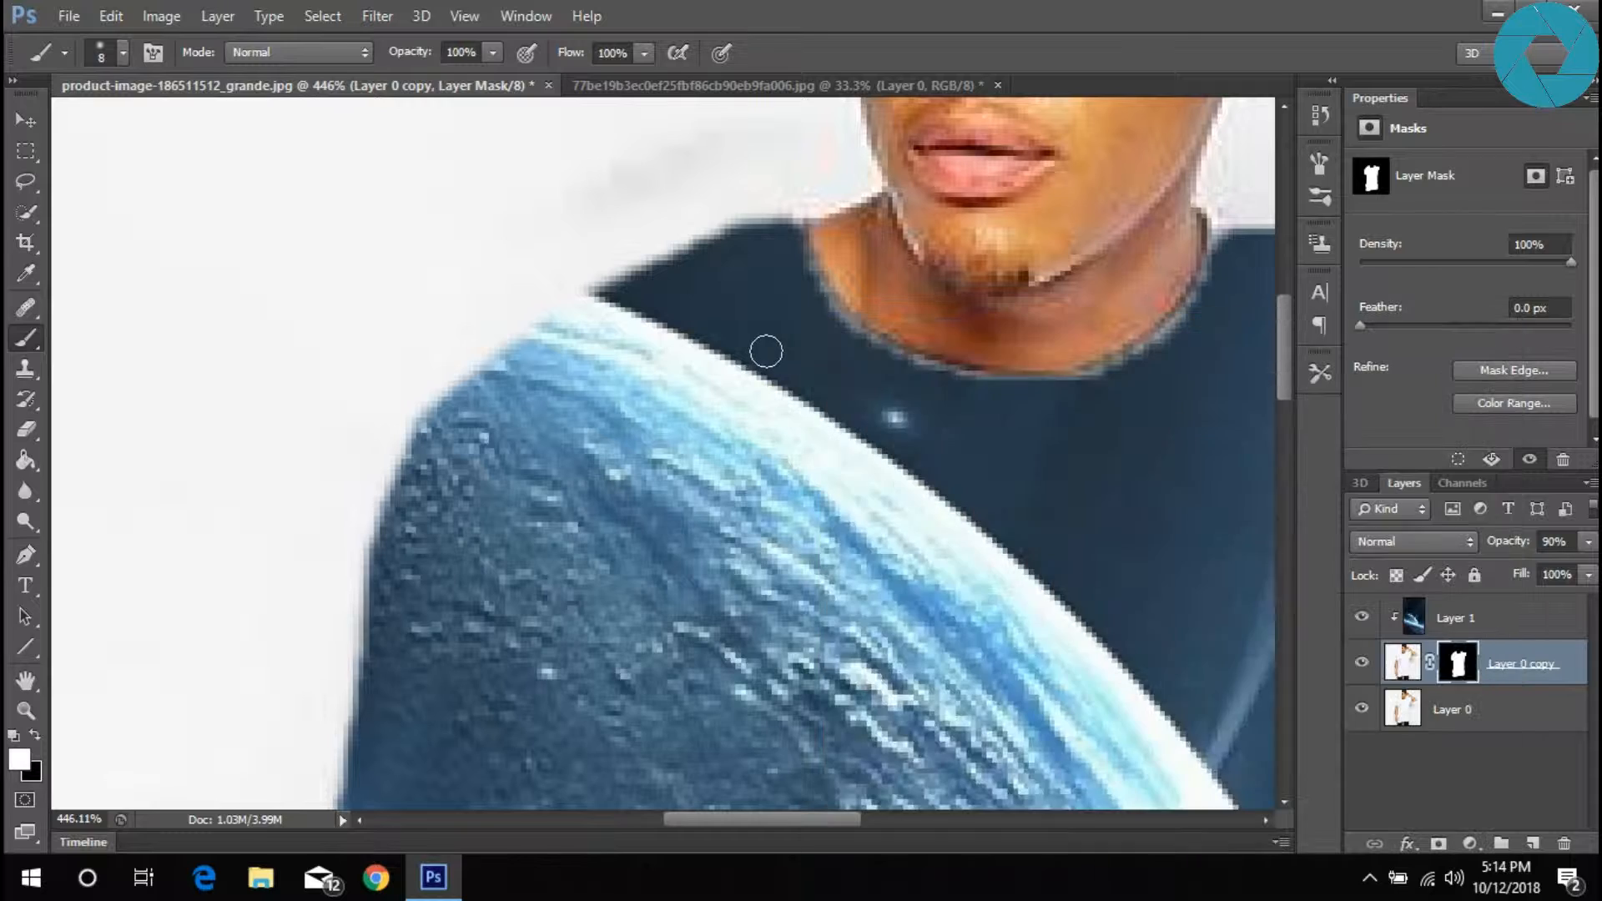
# - Paint the mask white around the neckline to remove the light fringe along the collar
pyautogui.moveTo(830, 314); pyautogui.dragTo(794, 257)
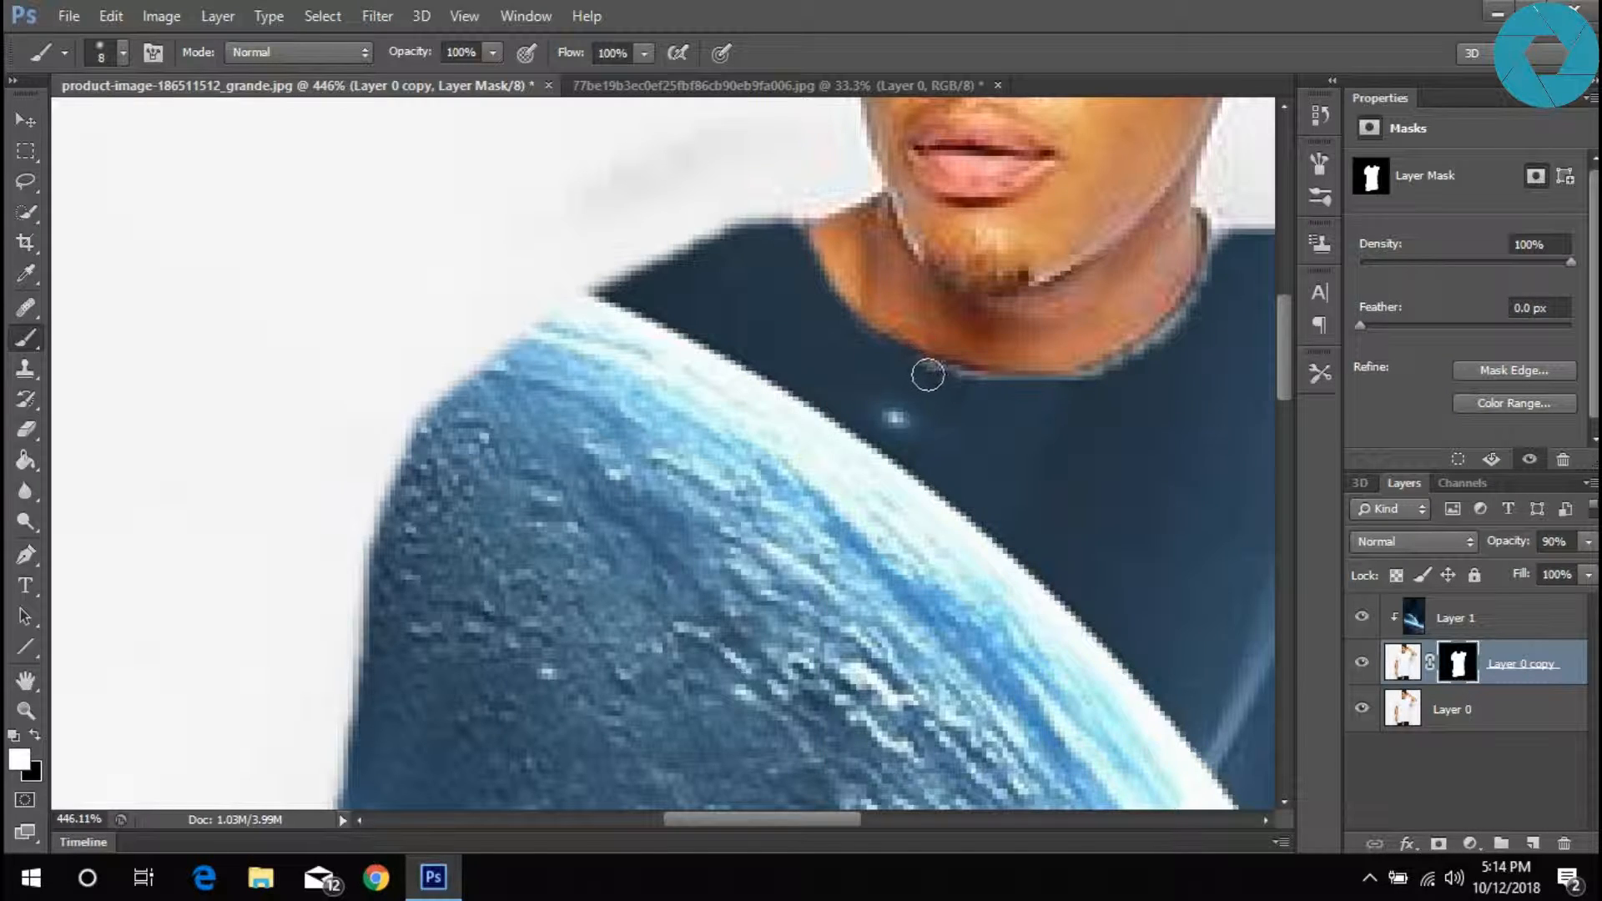
pyautogui.hscroll(5, 959, 384)
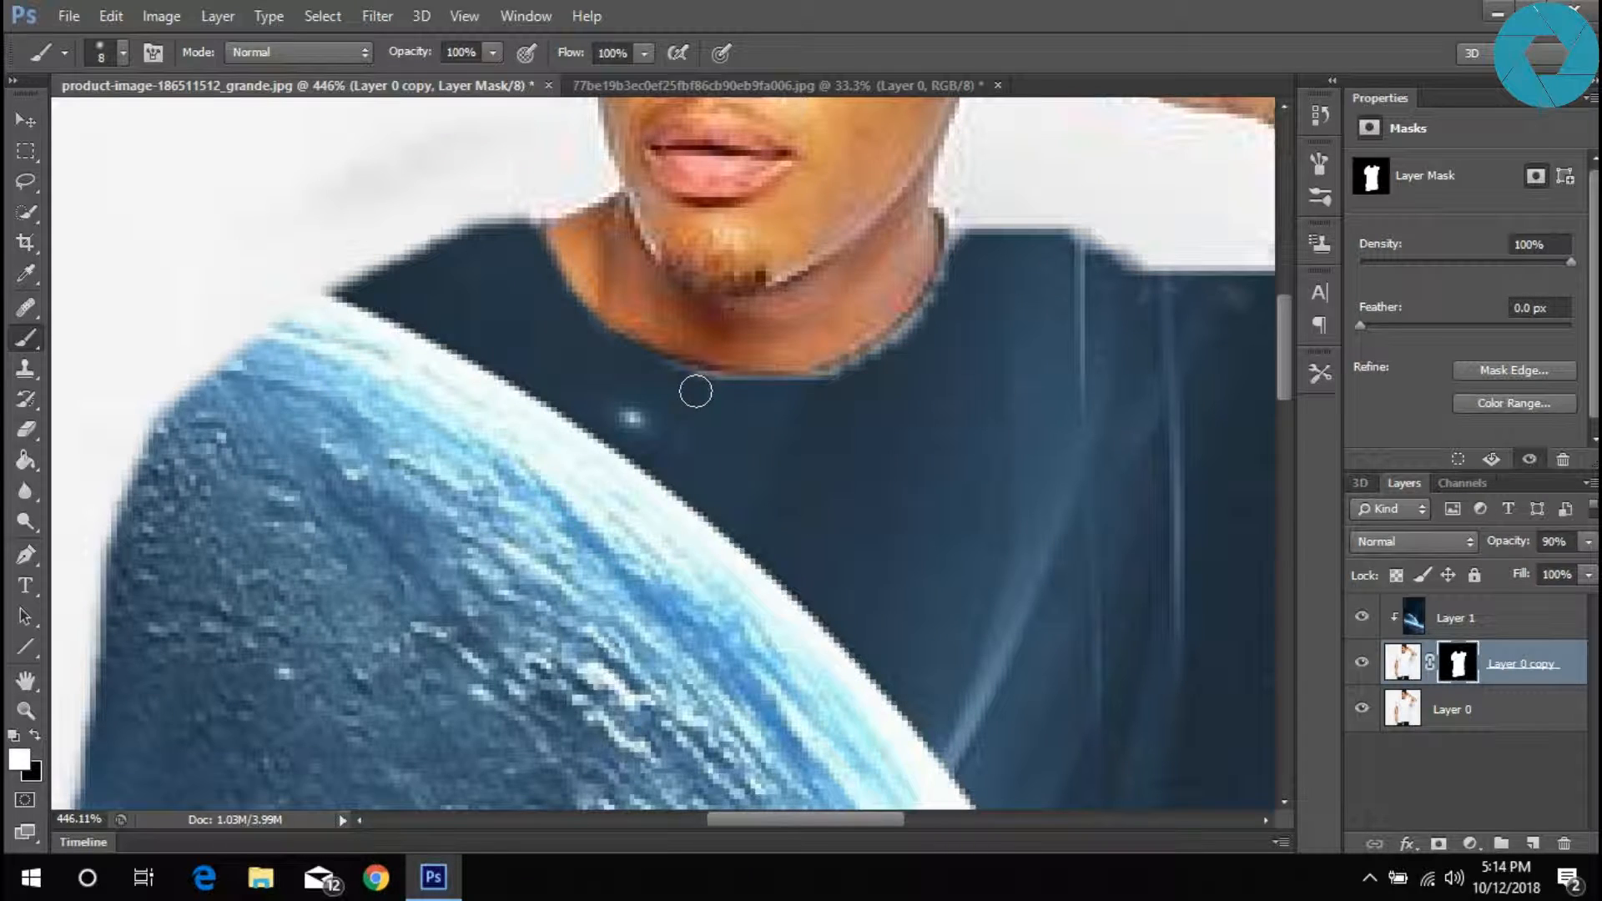
pyautogui.moveTo(759, 387)
pyautogui.mouseDown()
pyautogui.moveTo(850, 377)
pyautogui.moveTo(928, 324)
pyautogui.moveTo(967, 247)
pyautogui.moveTo(909, 338)
pyautogui.mouseUp()
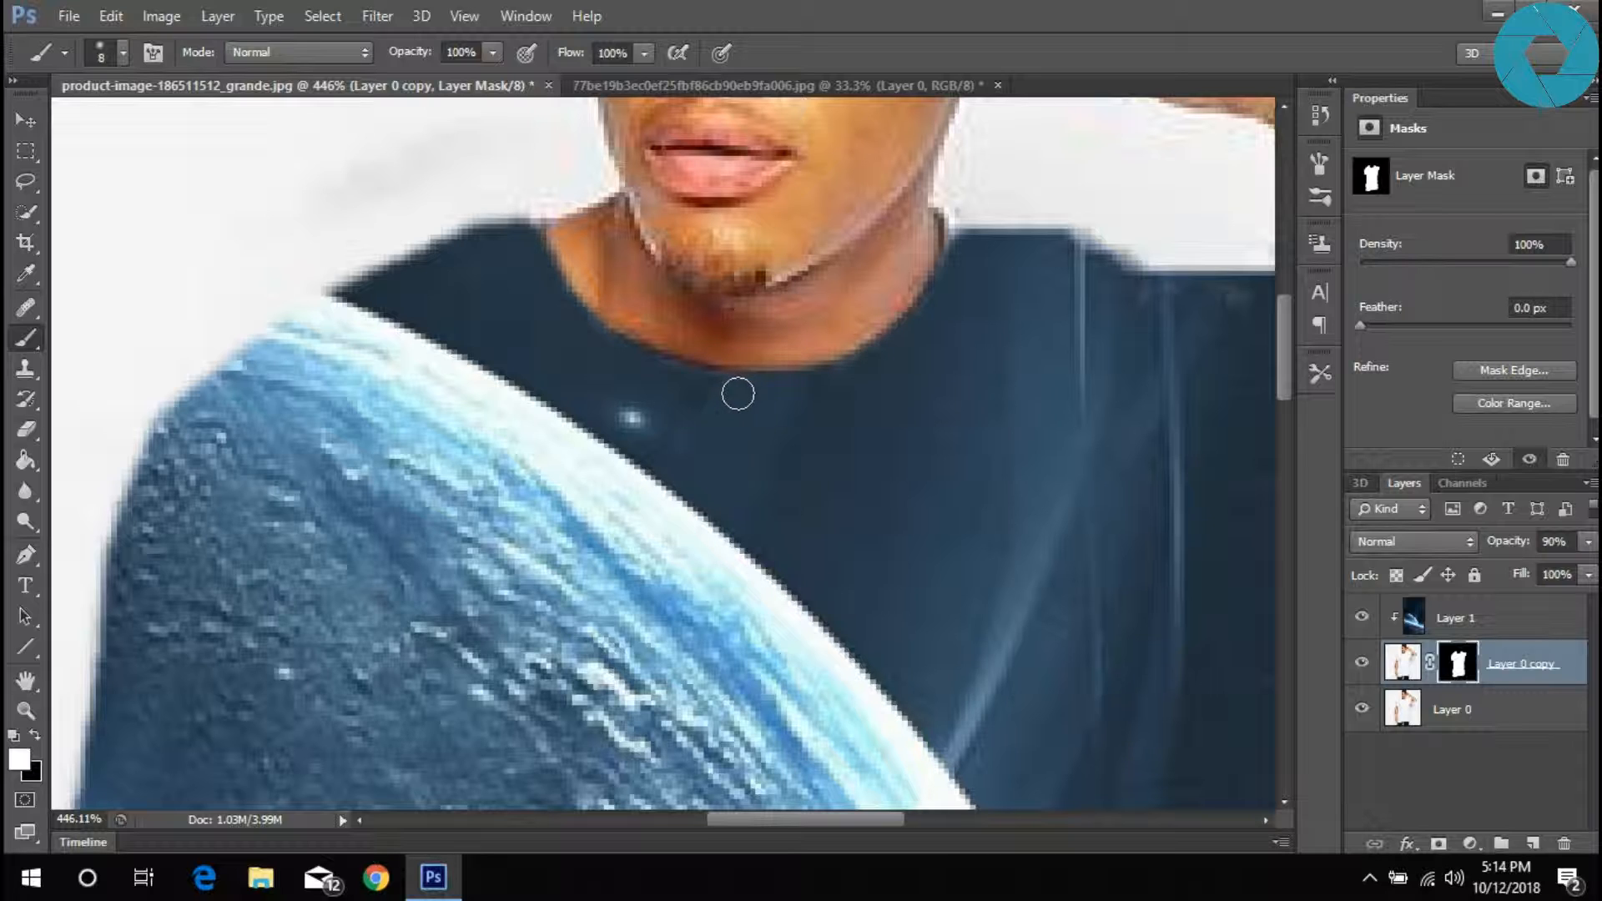
# - Set the brush size to 7 px and paint the mask white along the raised arm's shoulder from neck to sleeve
pyautogui.hscroll(6, 738, 393)
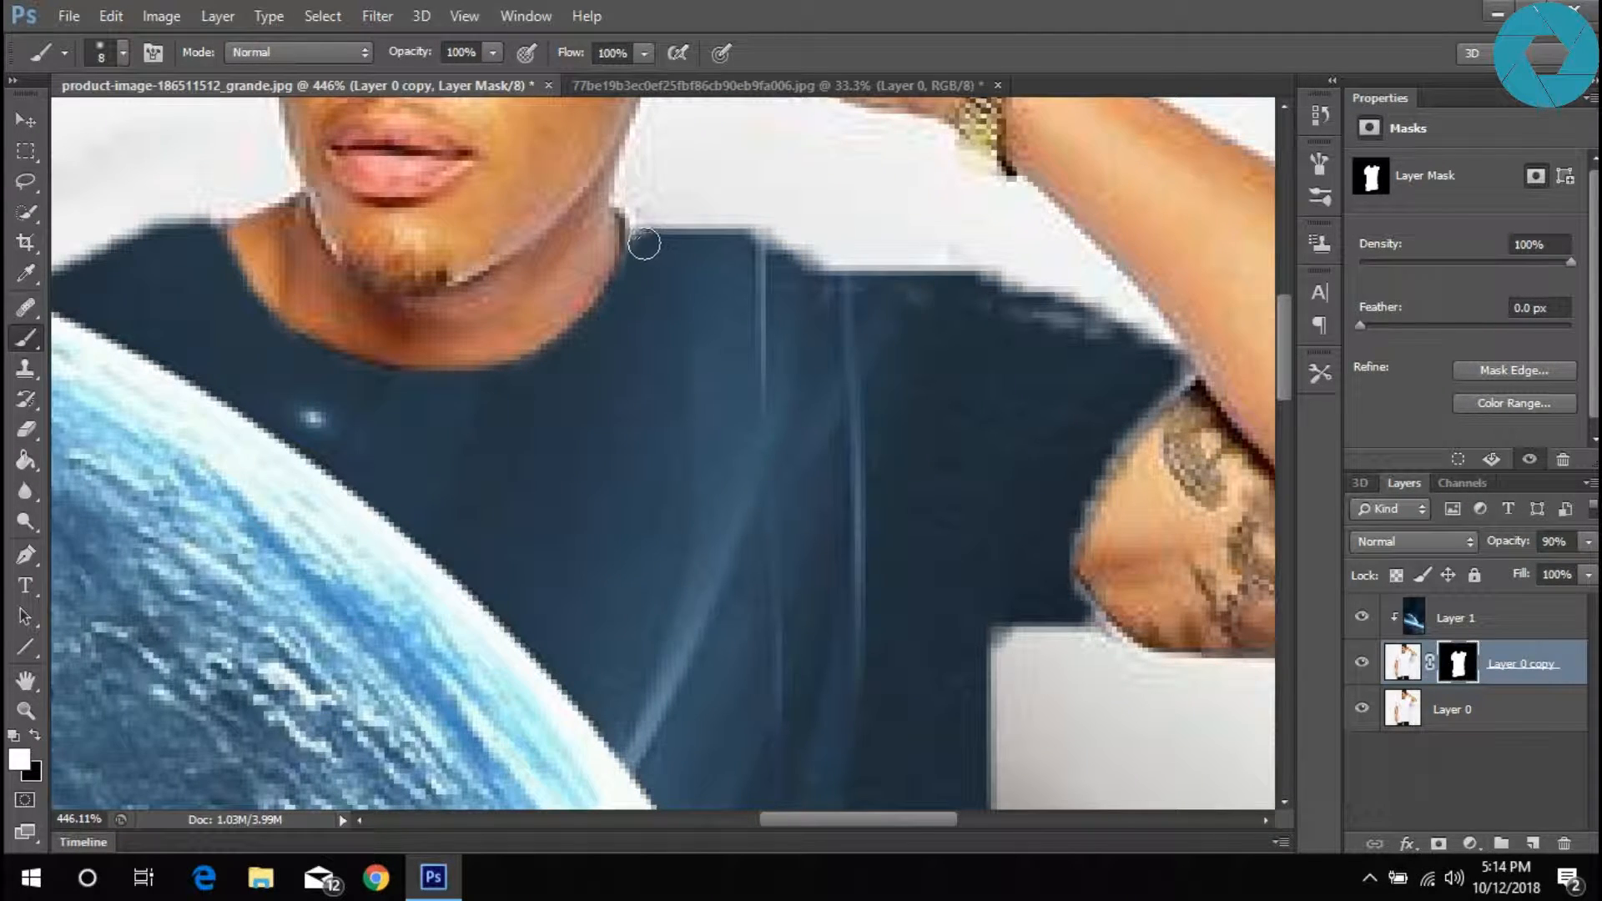
pyautogui.rightClick(642, 241)
pyautogui.click(851, 266)
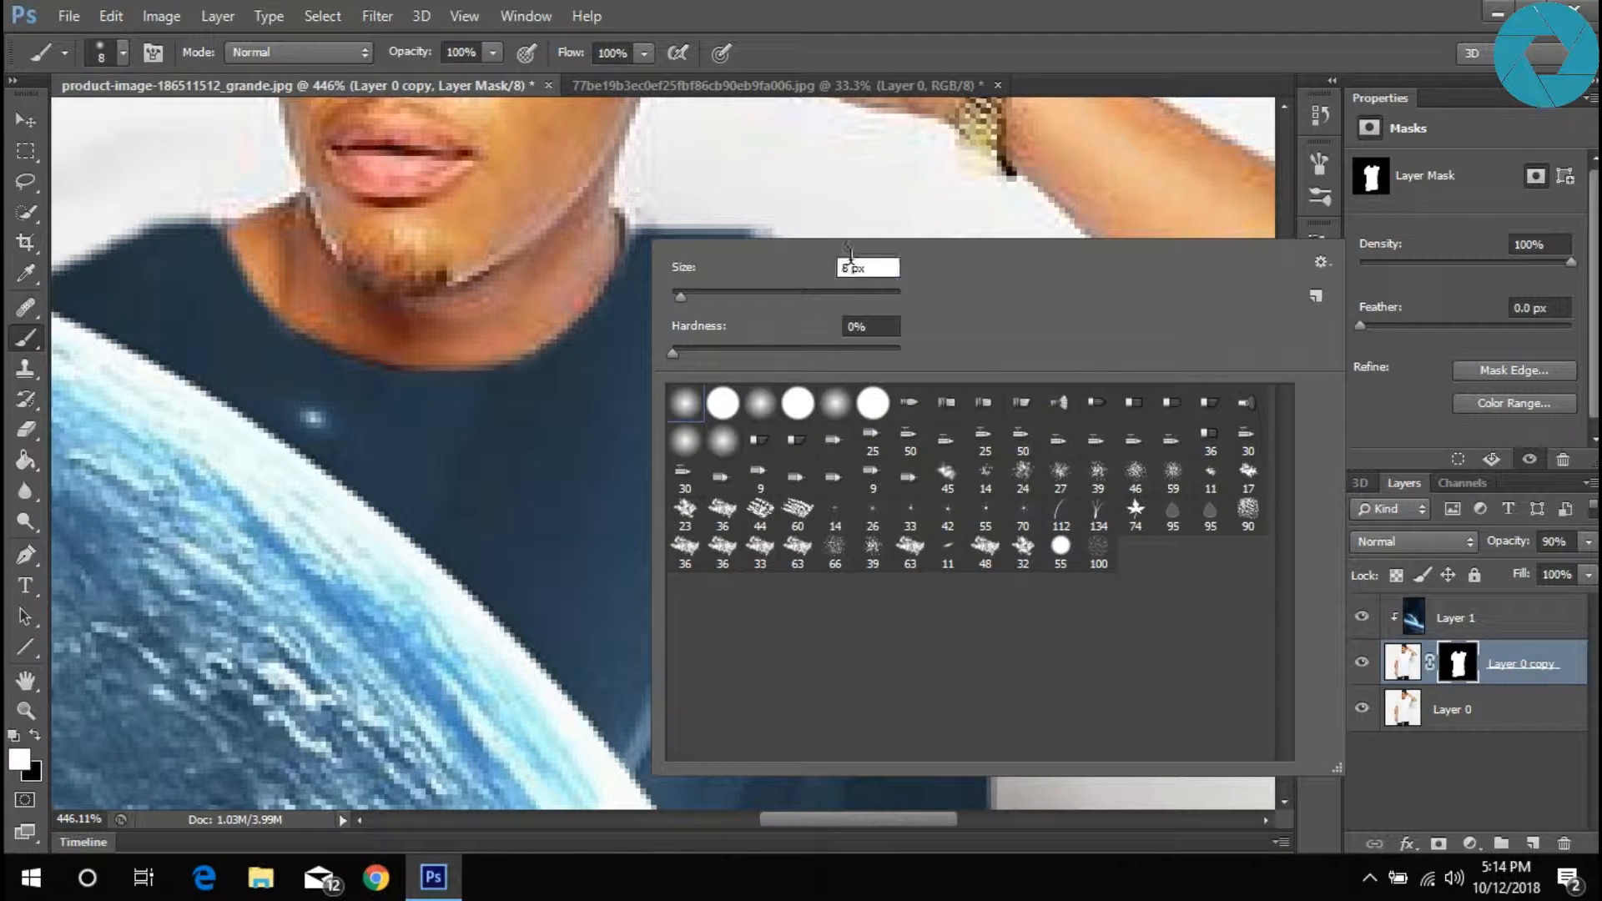
pyautogui.press('Return')
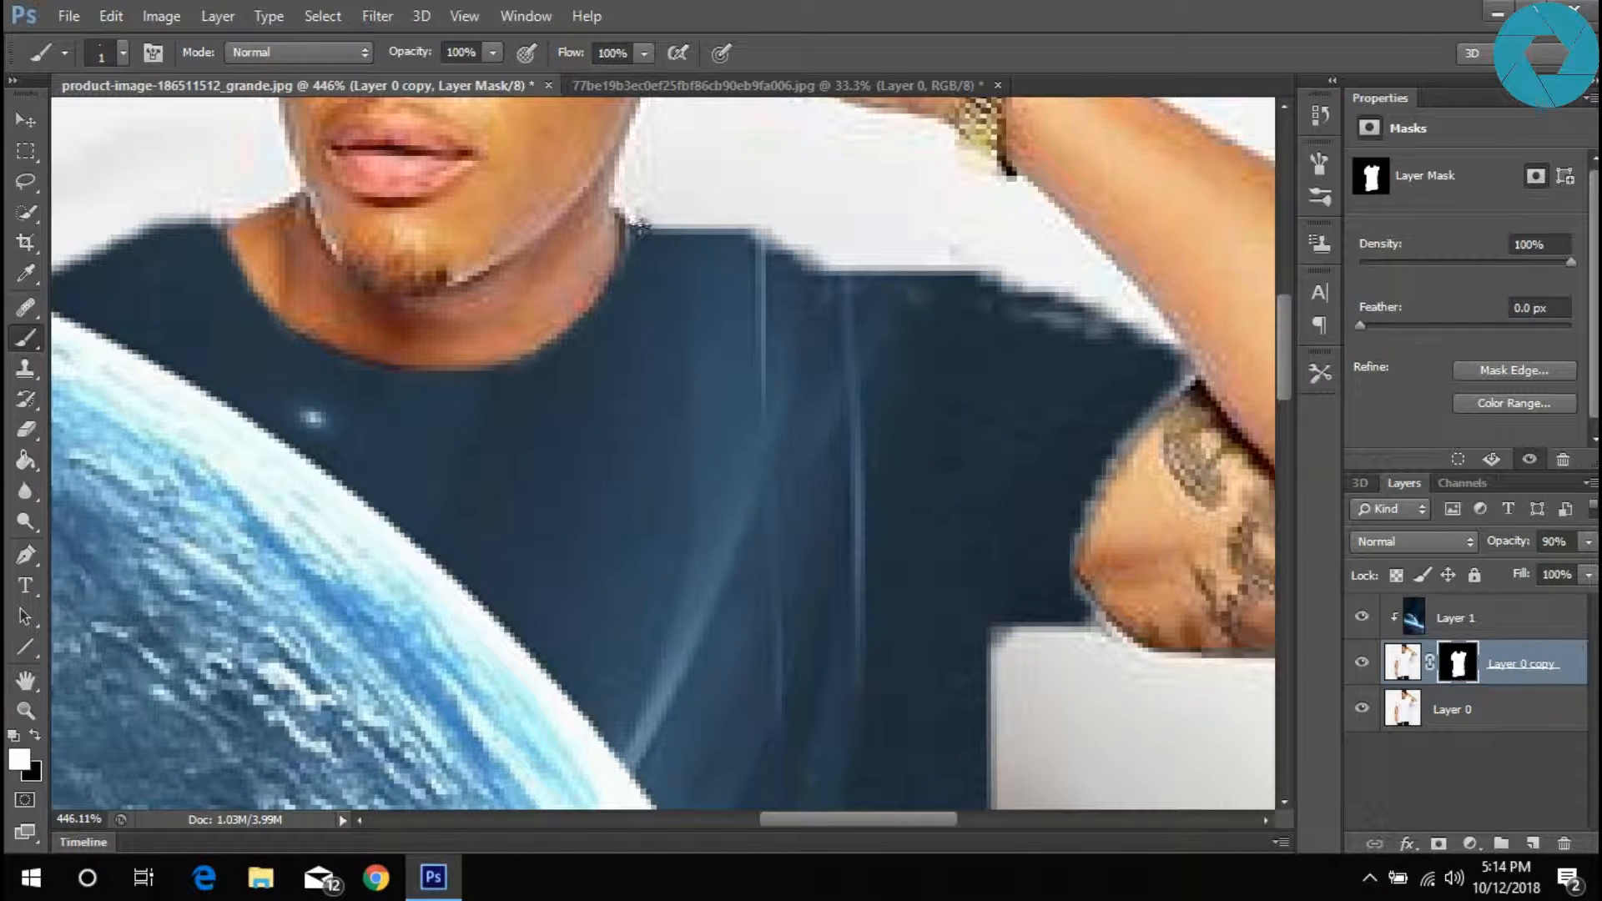
pyautogui.rightClick(692, 242)
pyautogui.click(901, 267)
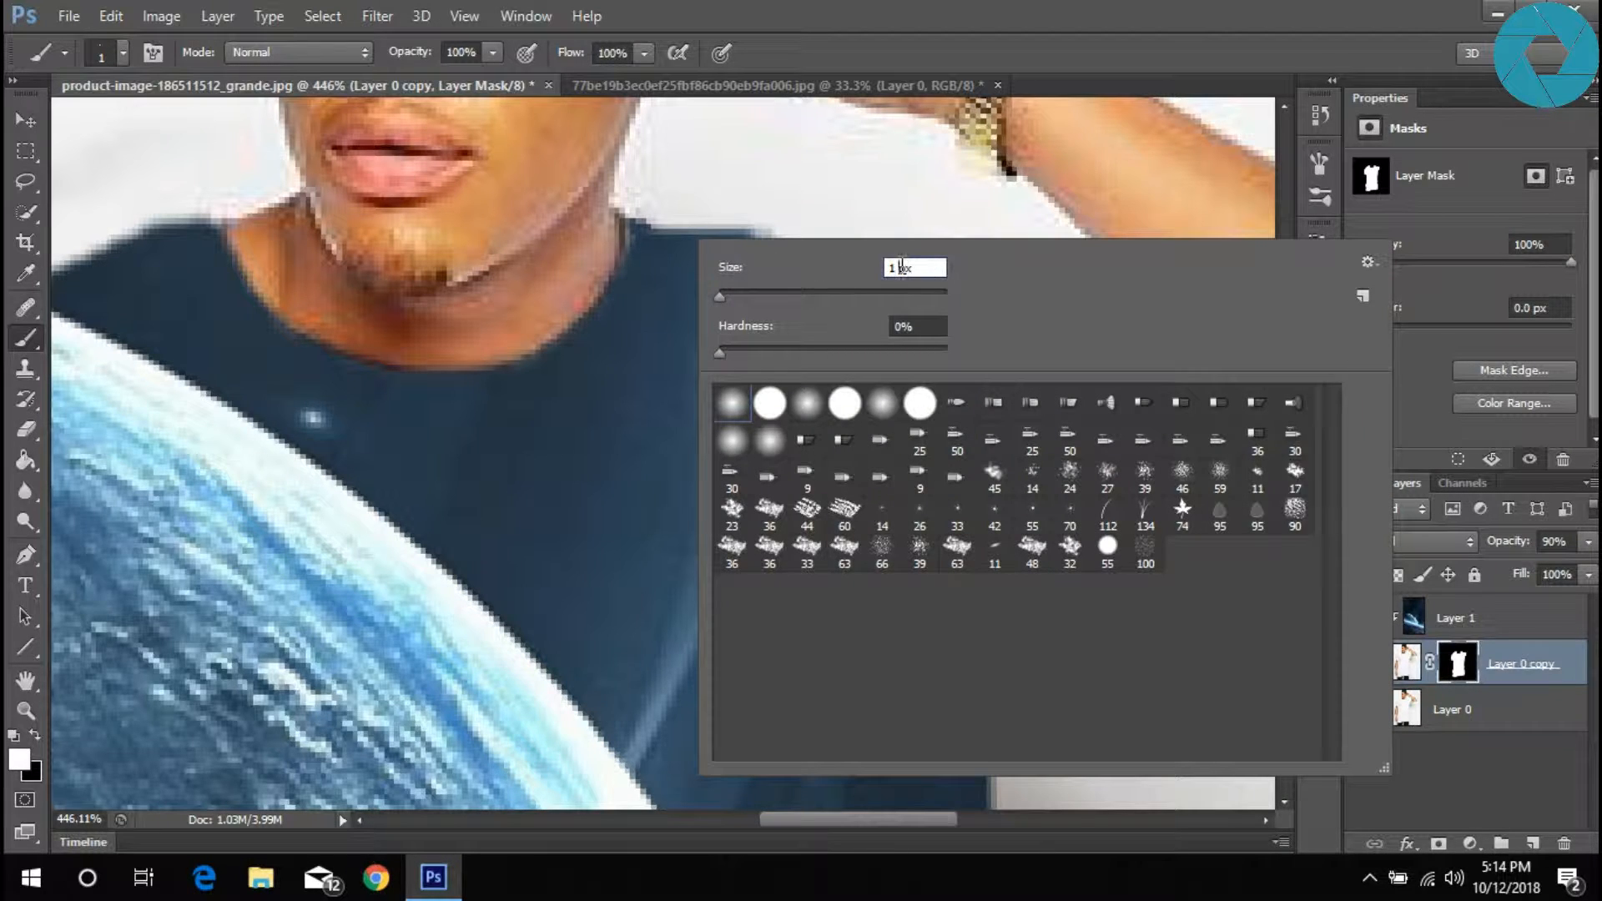
pyautogui.press('Return')
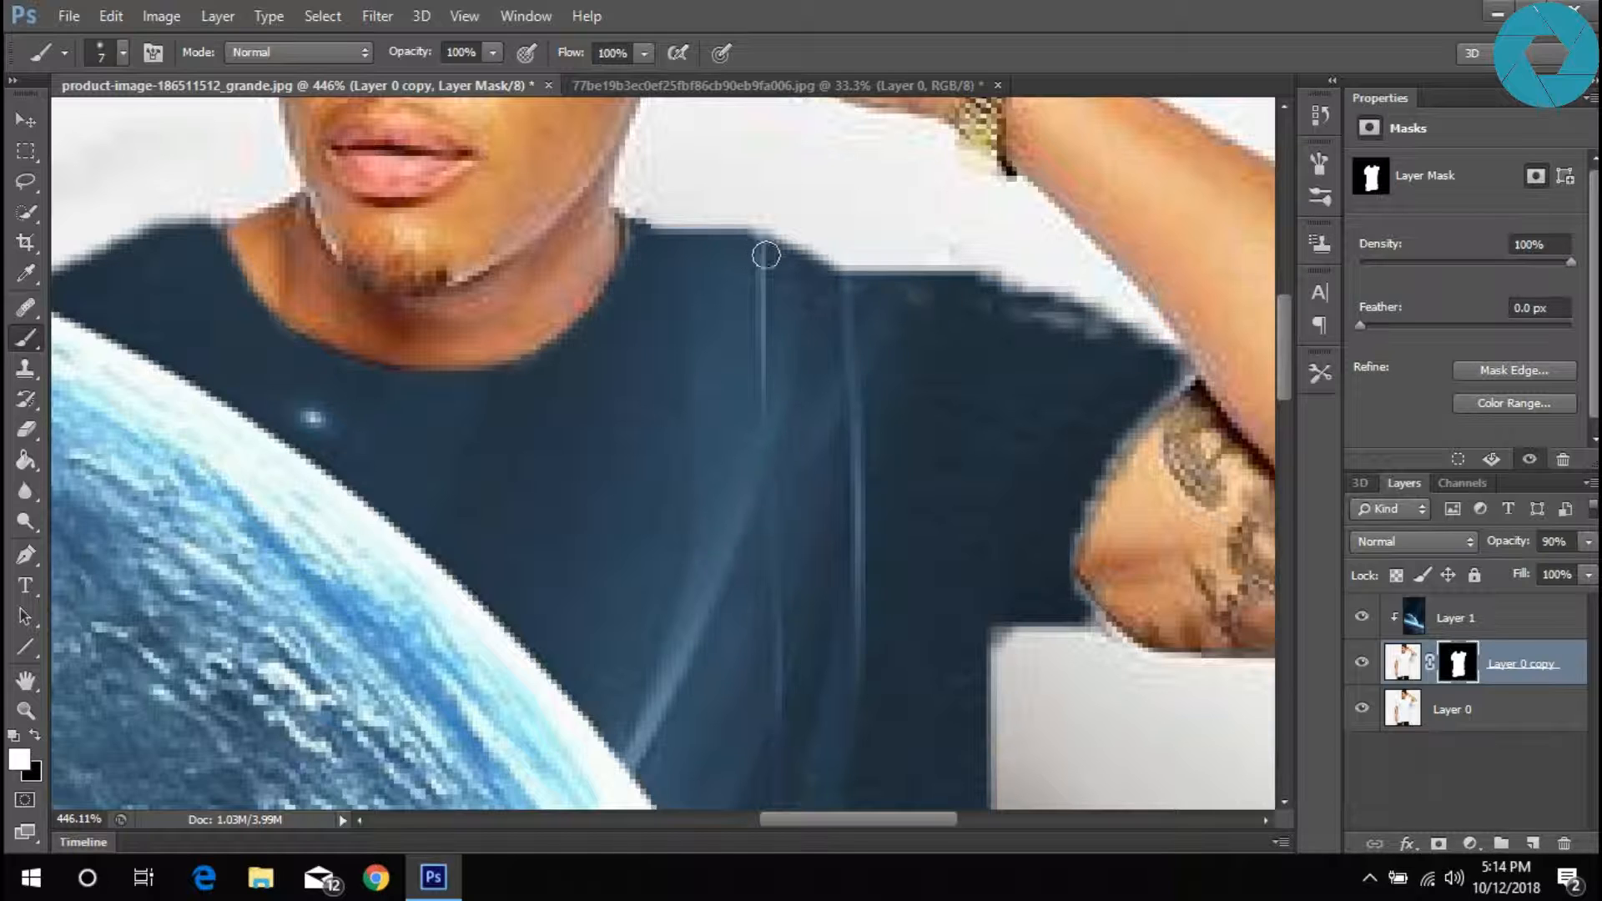
pyautogui.hscroll(2, 960, 311)
pyautogui.moveTo(994, 357)
pyautogui.mouseDown()
pyautogui.moveTo(946, 323)
pyautogui.moveTo(837, 293)
pyautogui.mouseUp()
pyautogui.moveTo(959, 331)
pyautogui.mouseDown()
pyautogui.moveTo(1045, 374)
pyautogui.moveTo(870, 290)
pyautogui.moveTo(640, 258)
pyautogui.mouseUp()
pyautogui.scroll(-3, 909, 368)
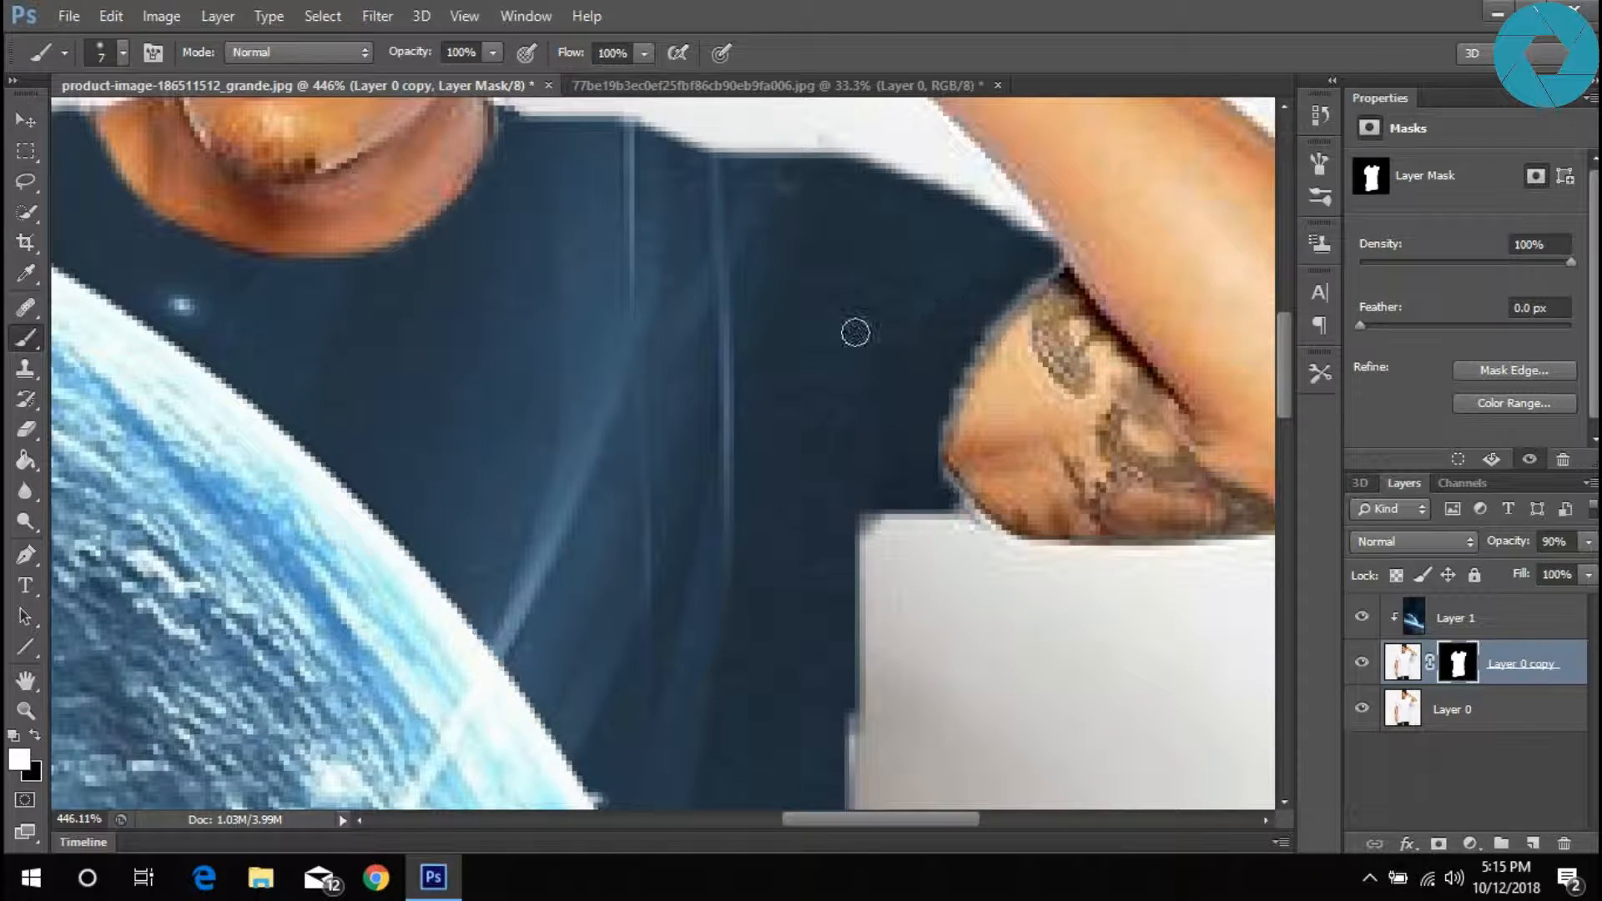
# - Paint the mask white along the raised arm's sleeve cuff, from the elbow side down to the underarm
pyautogui.hscroll(2, 918, 442)
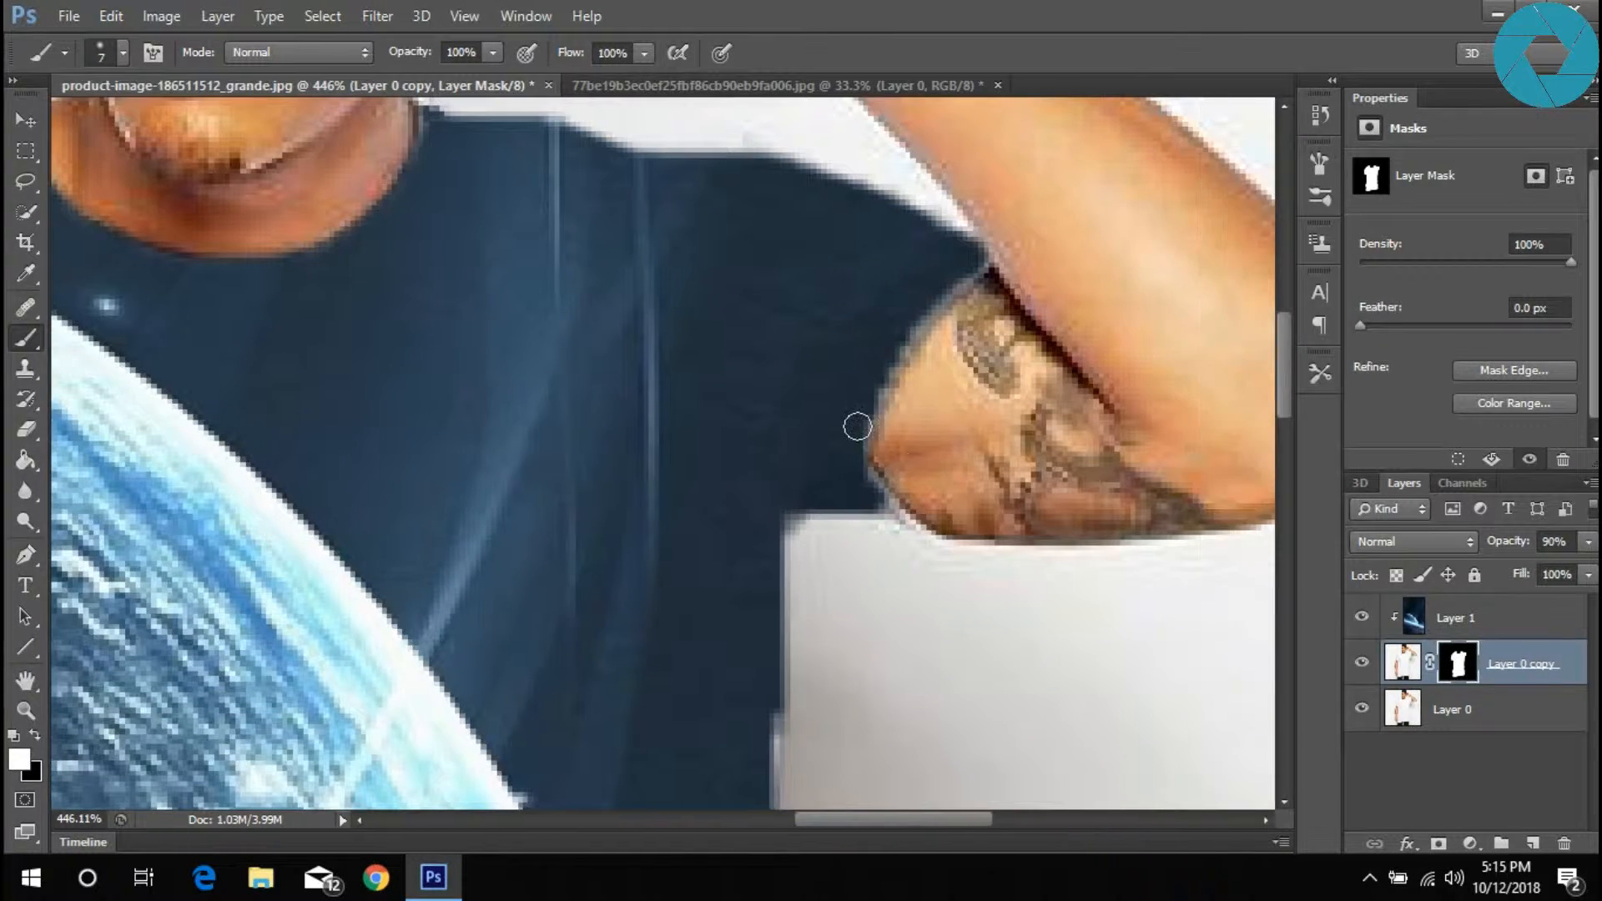
pyautogui.moveTo(869, 415); pyautogui.dragTo(972, 272)
pyautogui.moveTo(883, 508); pyautogui.dragTo(862, 470)
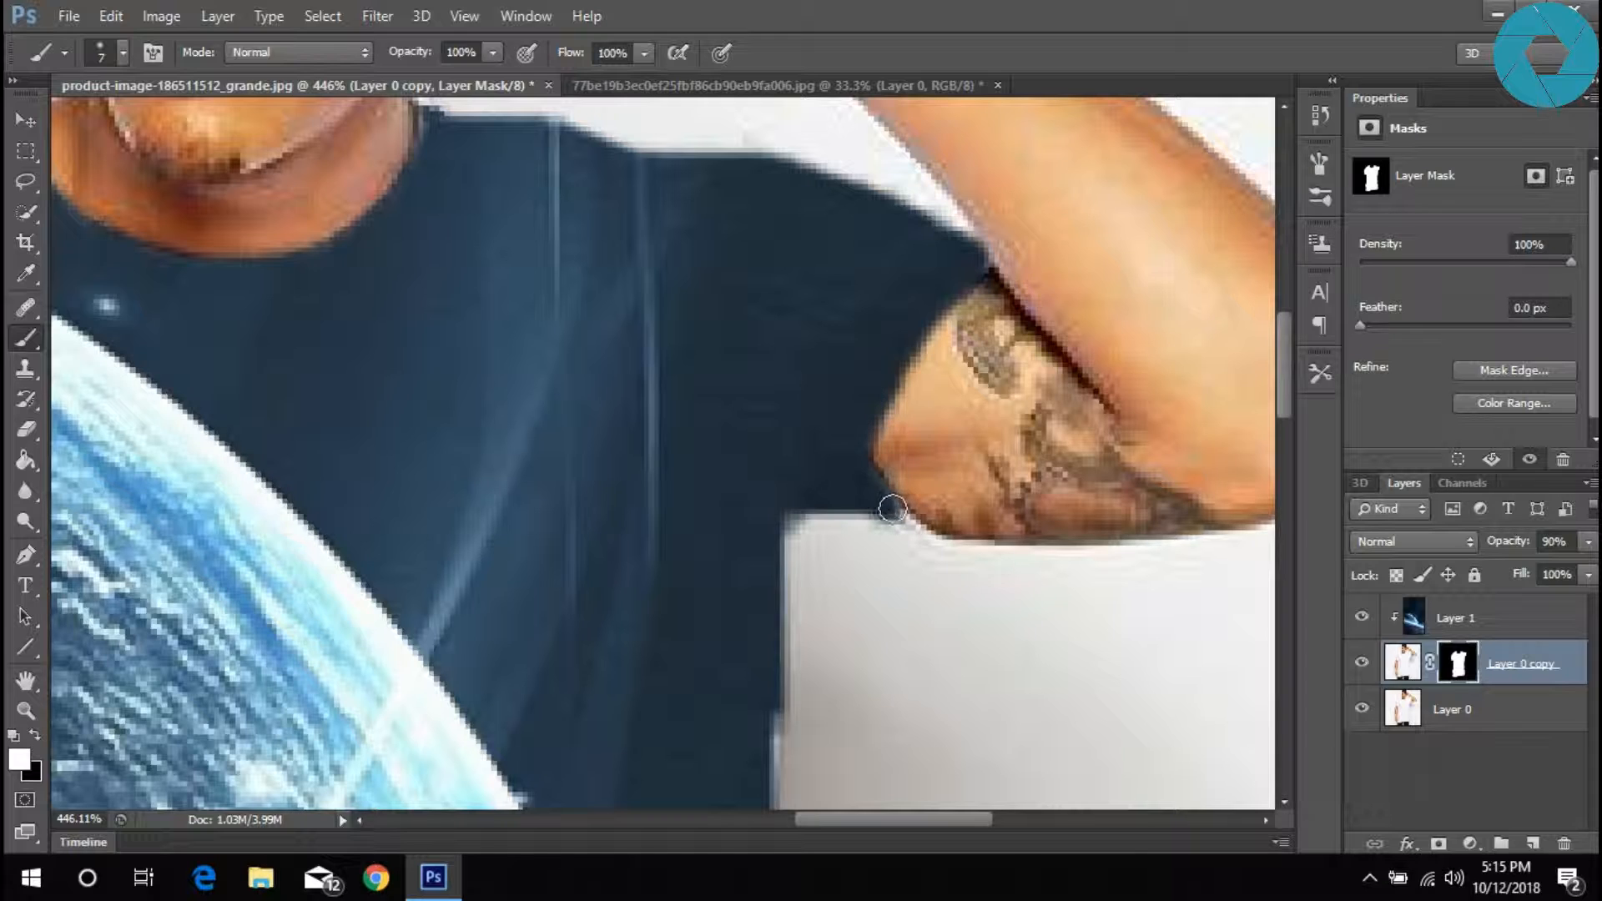
# - Try a 2 px brush, settle on 5 px, and paint the mask white around the raised arm's underarm and down the shirt's upper side
pyautogui.rightClick(883, 501)
pyautogui.click(1094, 346)
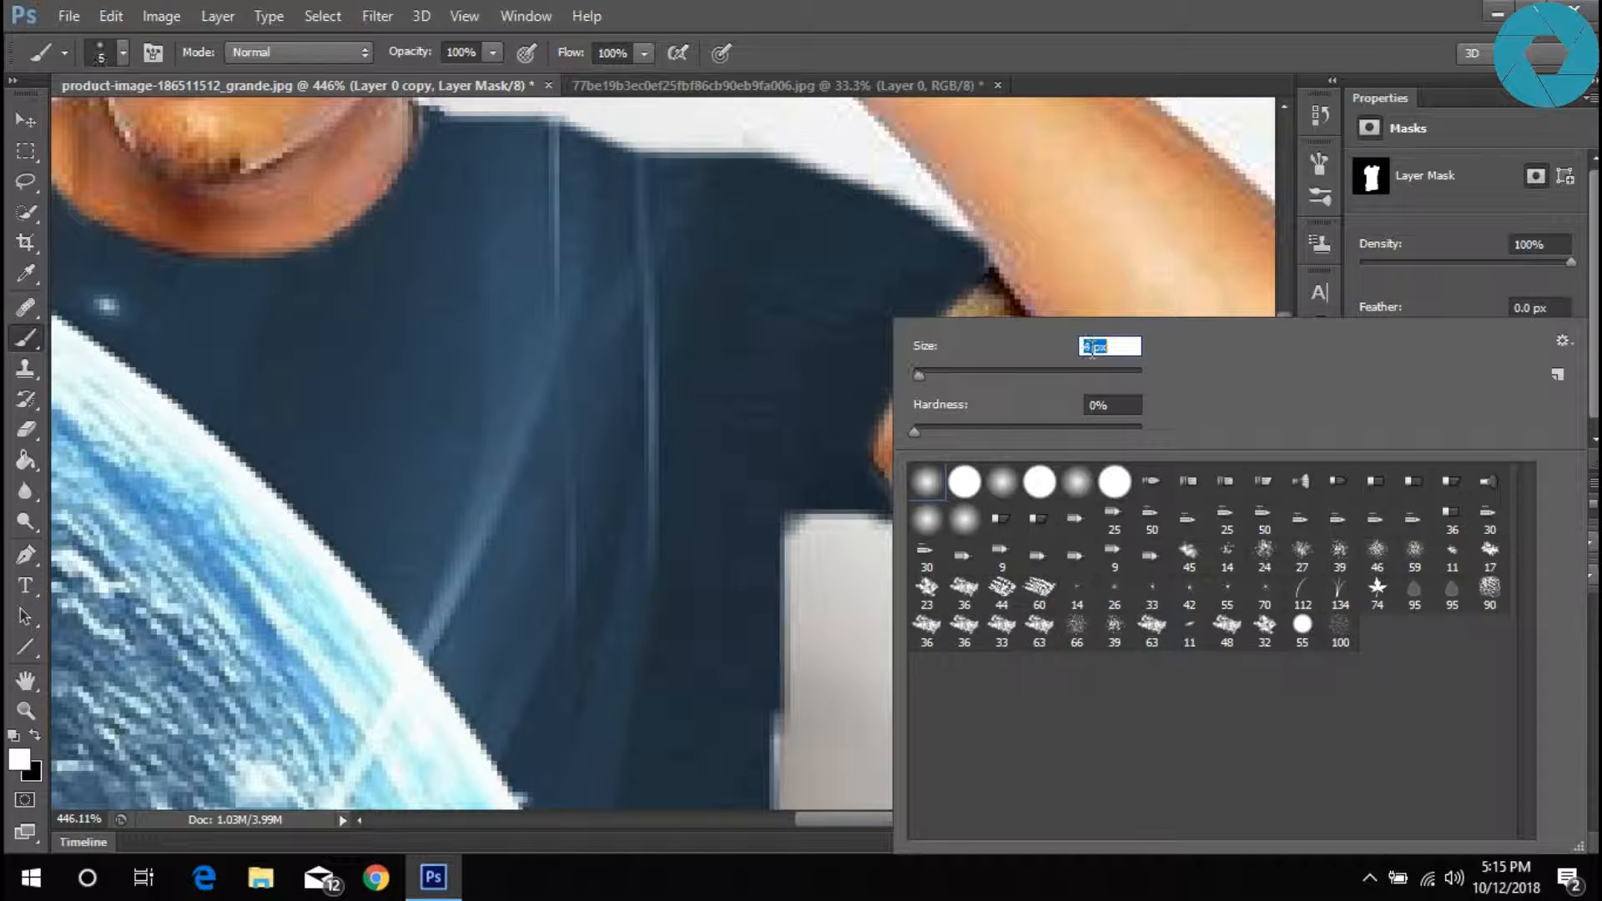
pyautogui.press('Return')
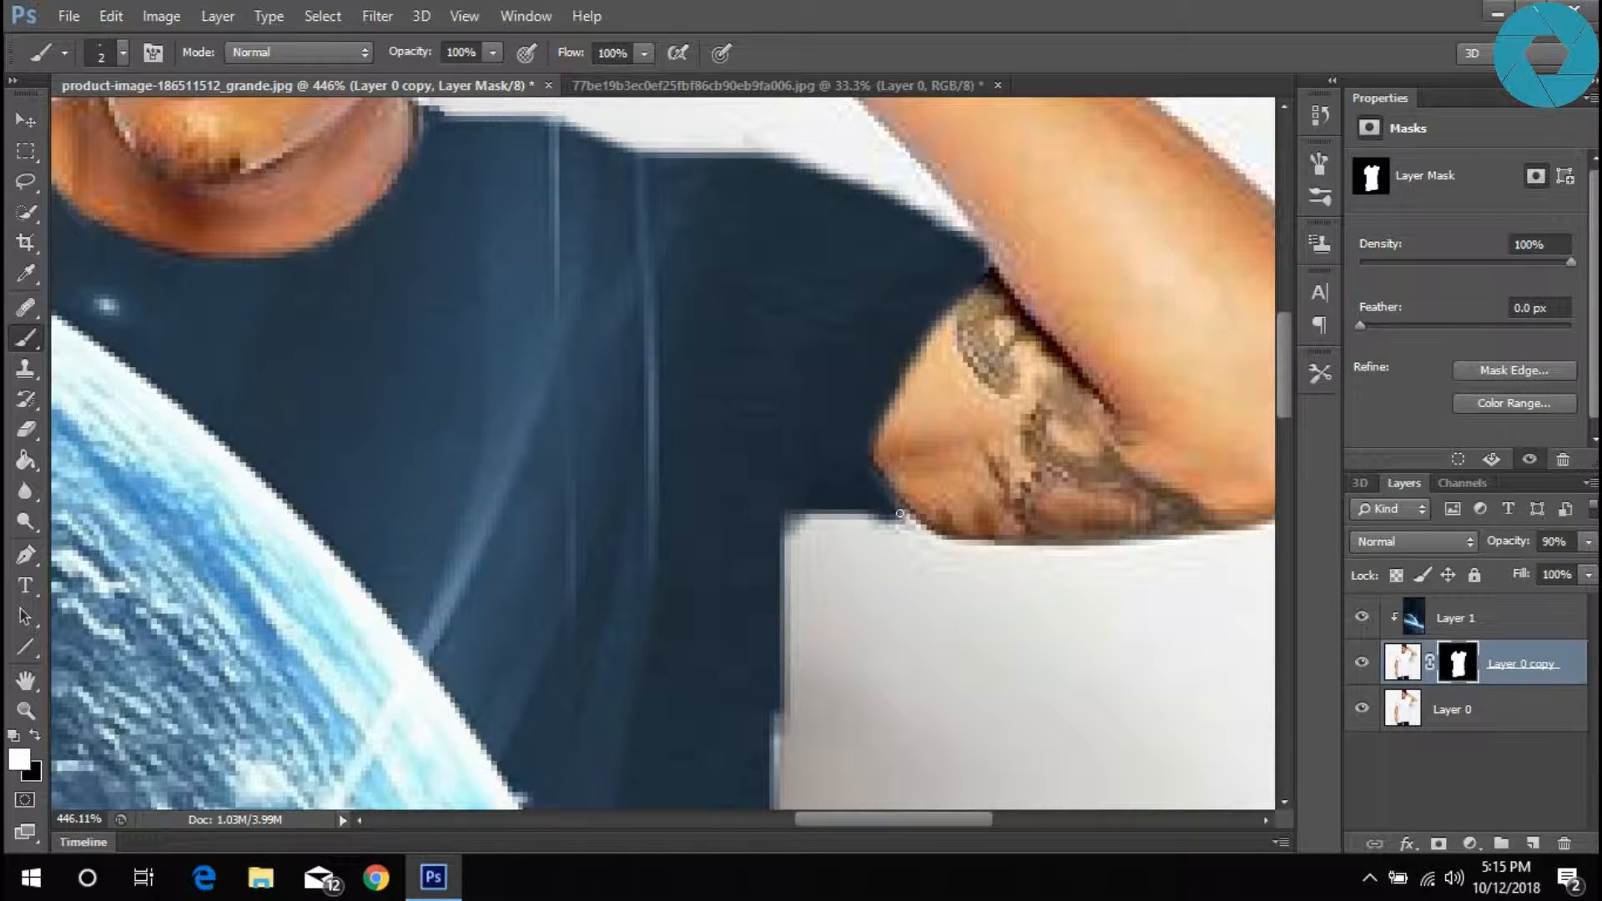
pyautogui.rightClick(862, 480)
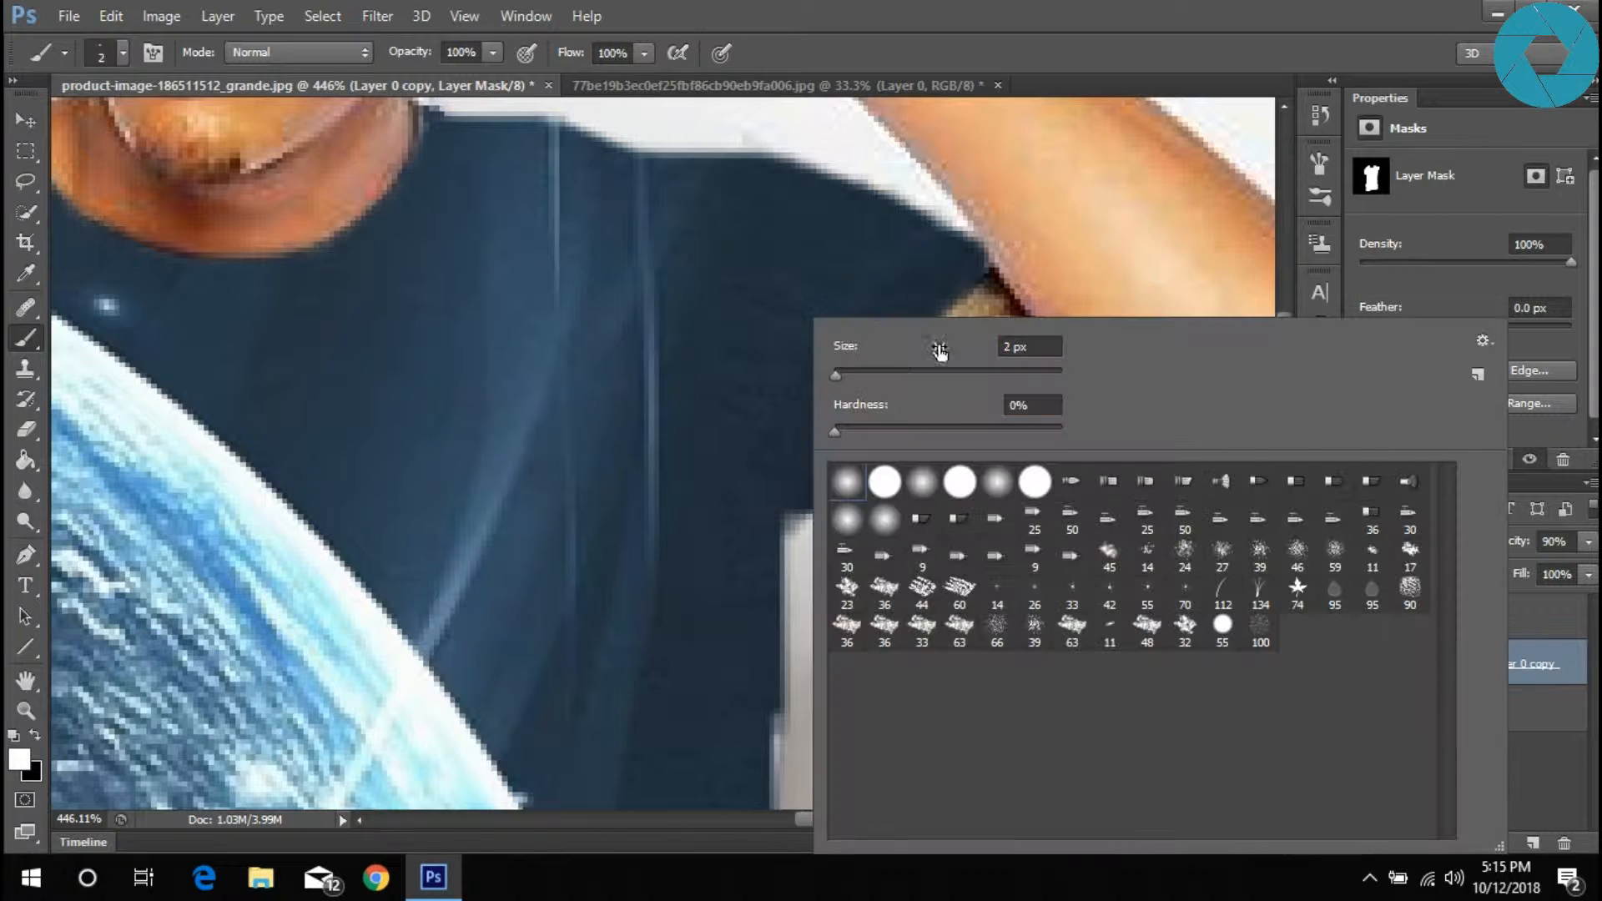
pyautogui.click(1005, 347)
pyautogui.scroll(2, 1000, 340)
pyautogui.press('Return')
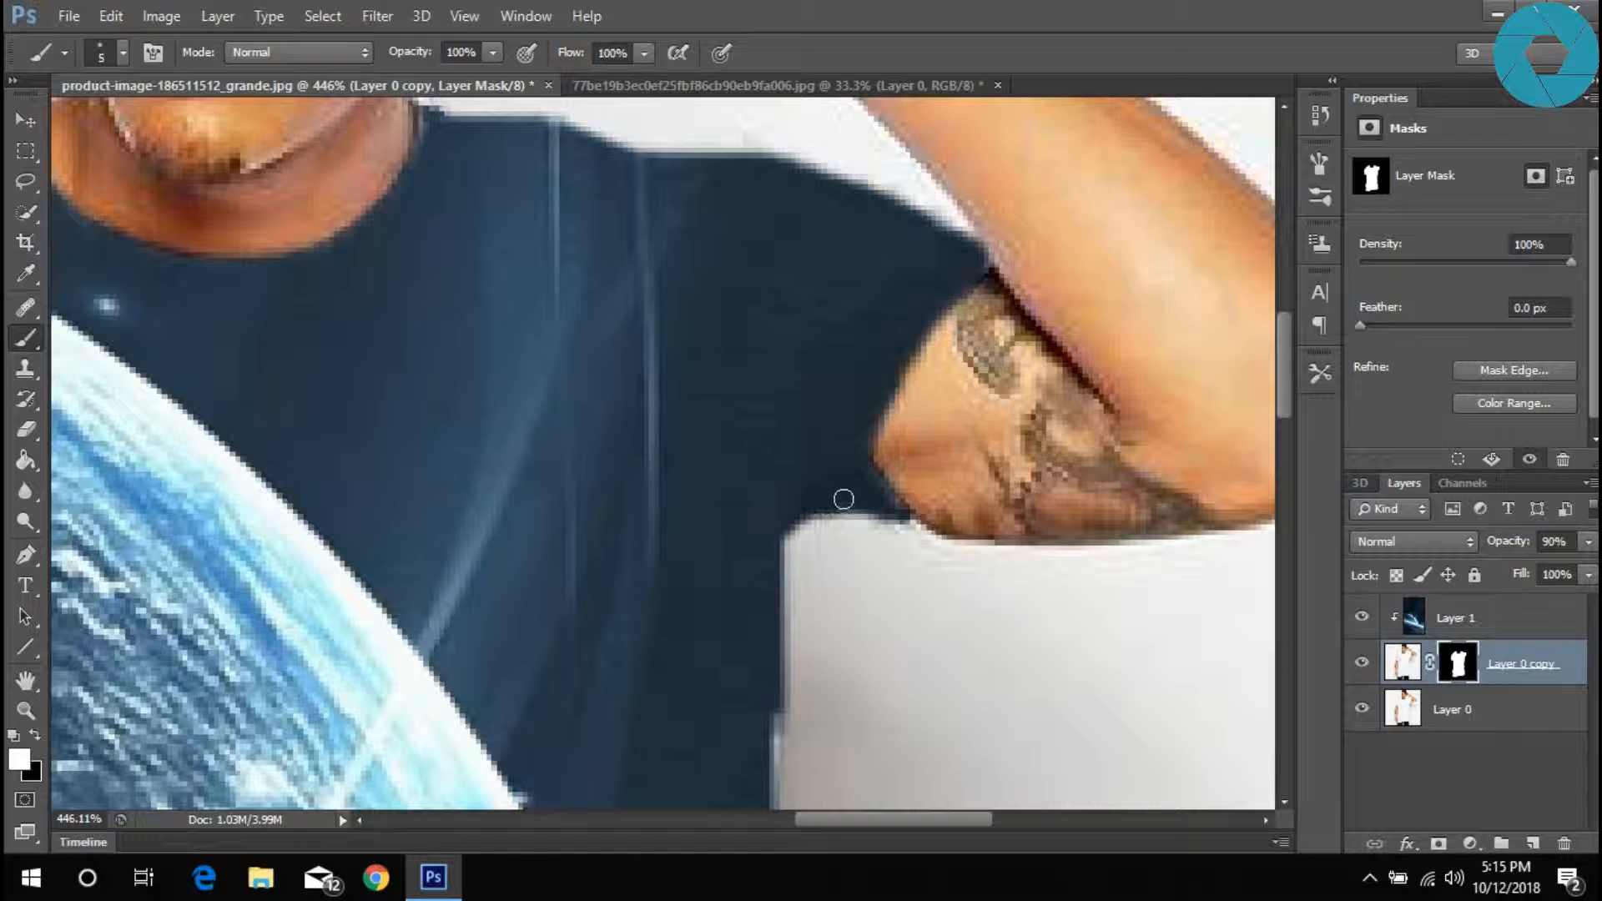
pyautogui.scroll(-4, 780, 465)
pyautogui.moveTo(774, 471); pyautogui.dragTo(763, 575)
pyautogui.moveTo(771, 508); pyautogui.dragTo(790, 419)
pyautogui.scroll(-4, 785, 414)
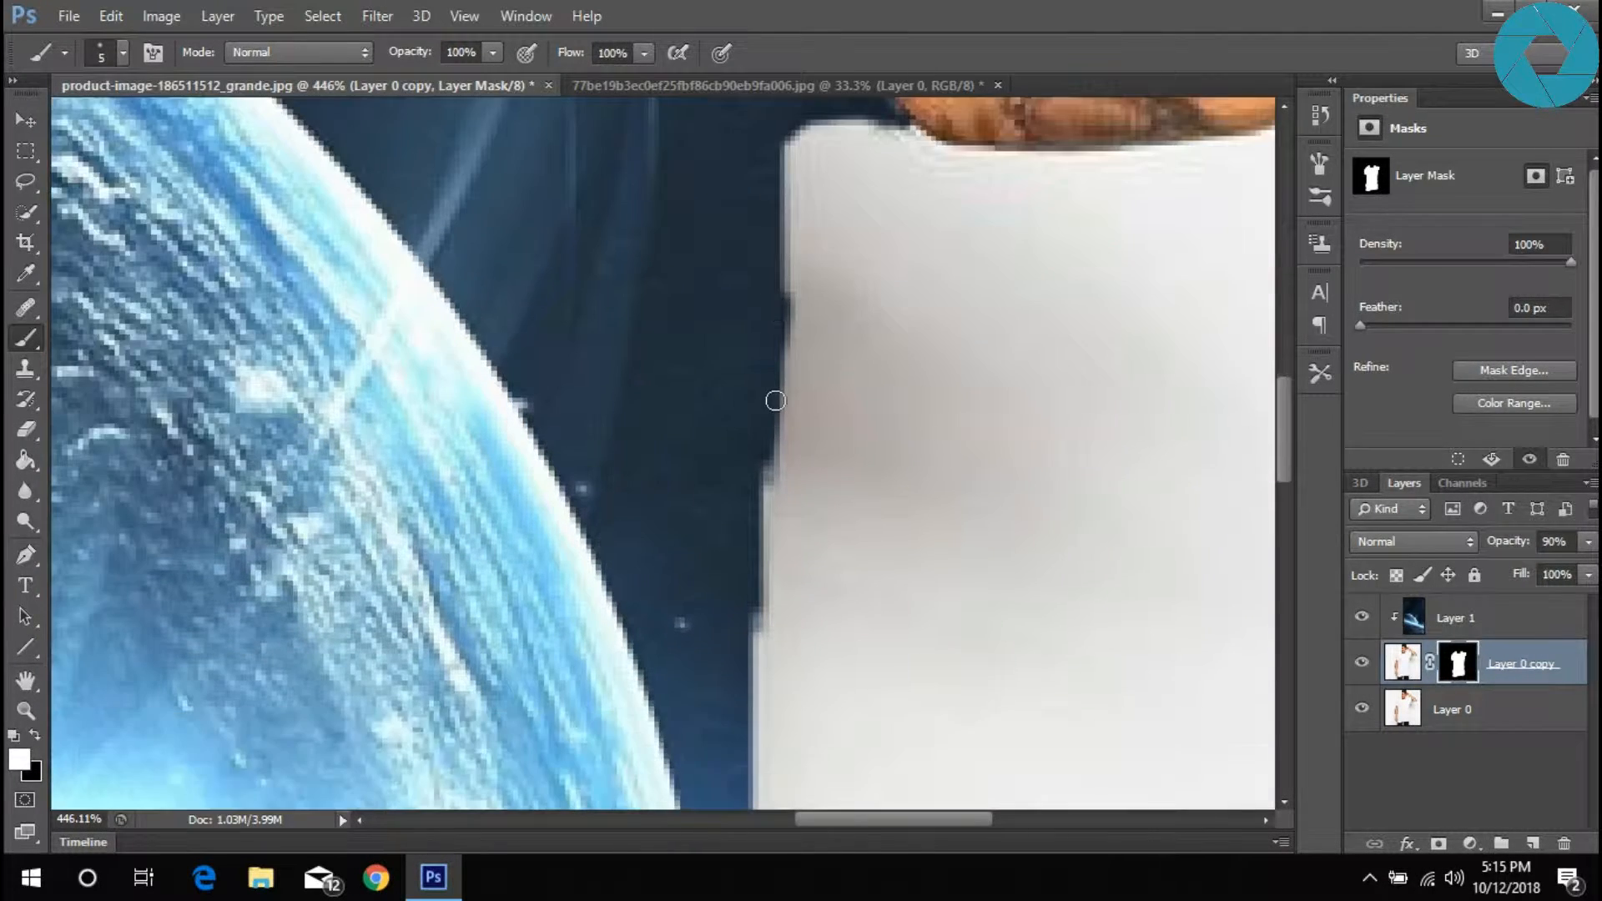
# - Smooth the shirt's side edge below the underarm by painting the mask black over the bump and white over the notches
pyautogui.click(34, 734)
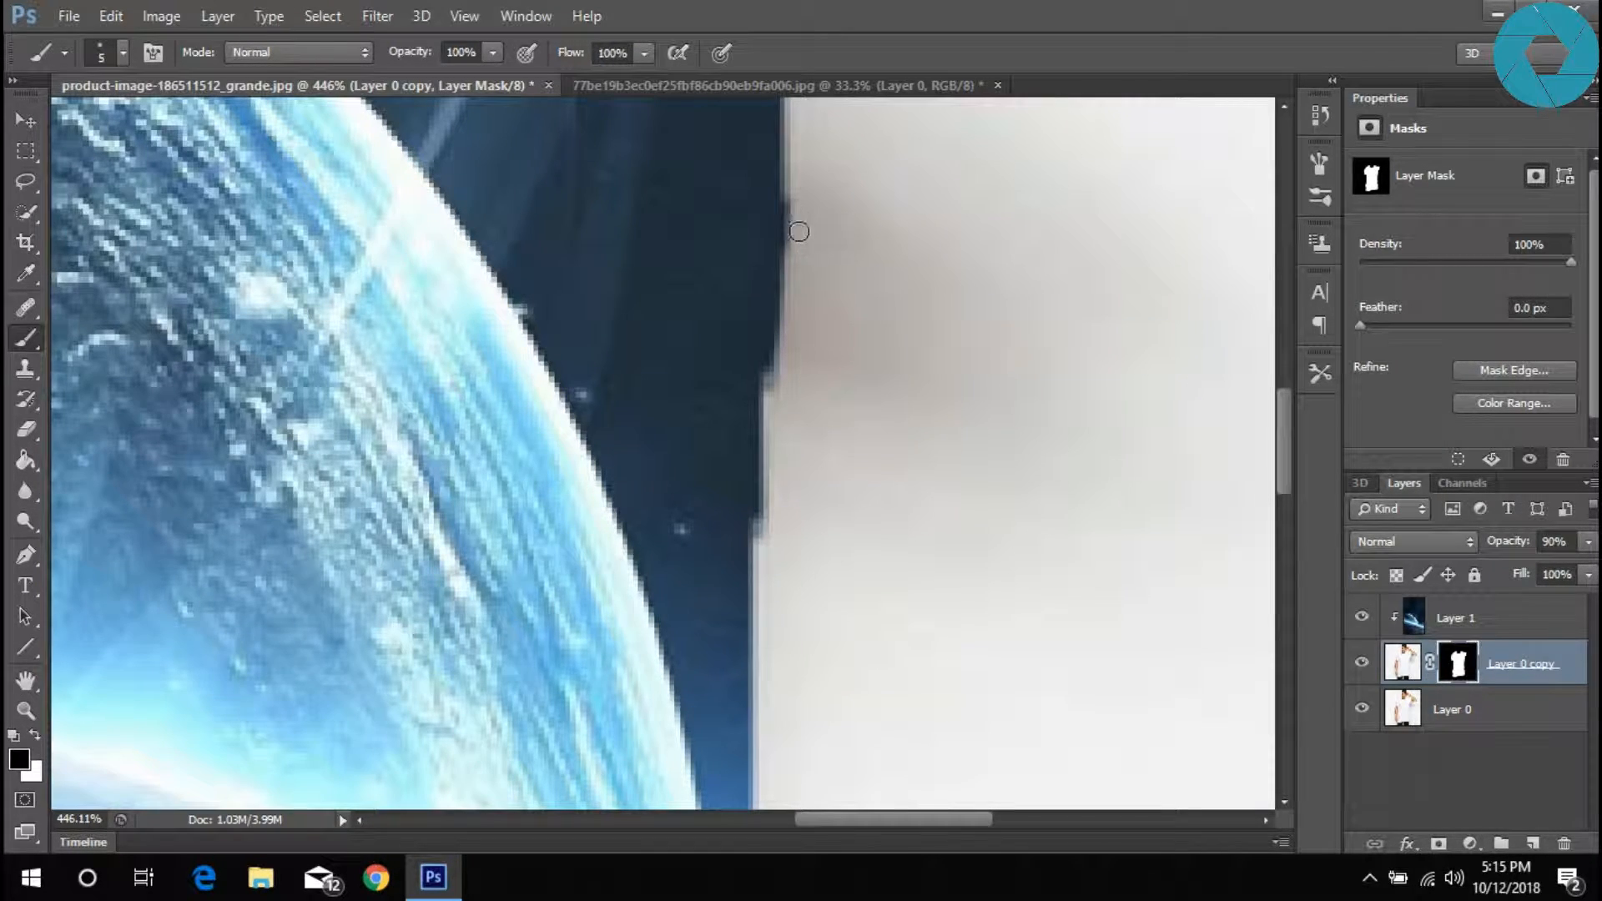
pyautogui.moveTo(794, 251); pyautogui.dragTo(795, 274)
pyautogui.click(35, 734)
pyautogui.scroll(-1, 593, 562)
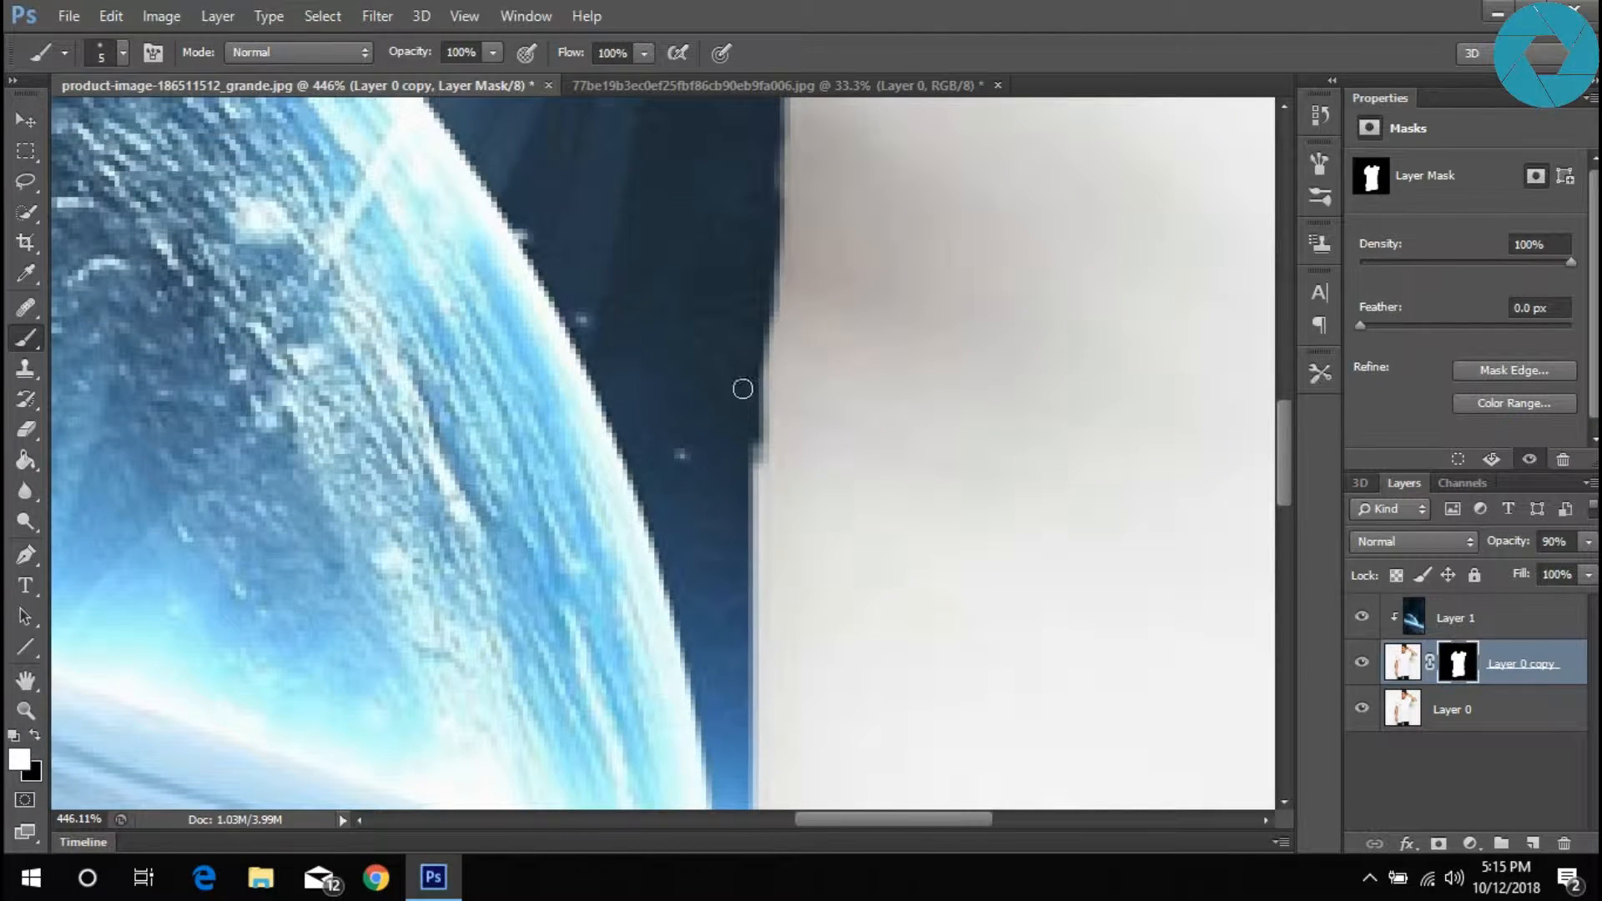
pyautogui.moveTo(745, 438)
pyautogui.mouseDown()
pyautogui.moveTo(729, 519)
pyautogui.moveTo(768, 321)
pyautogui.mouseUp()
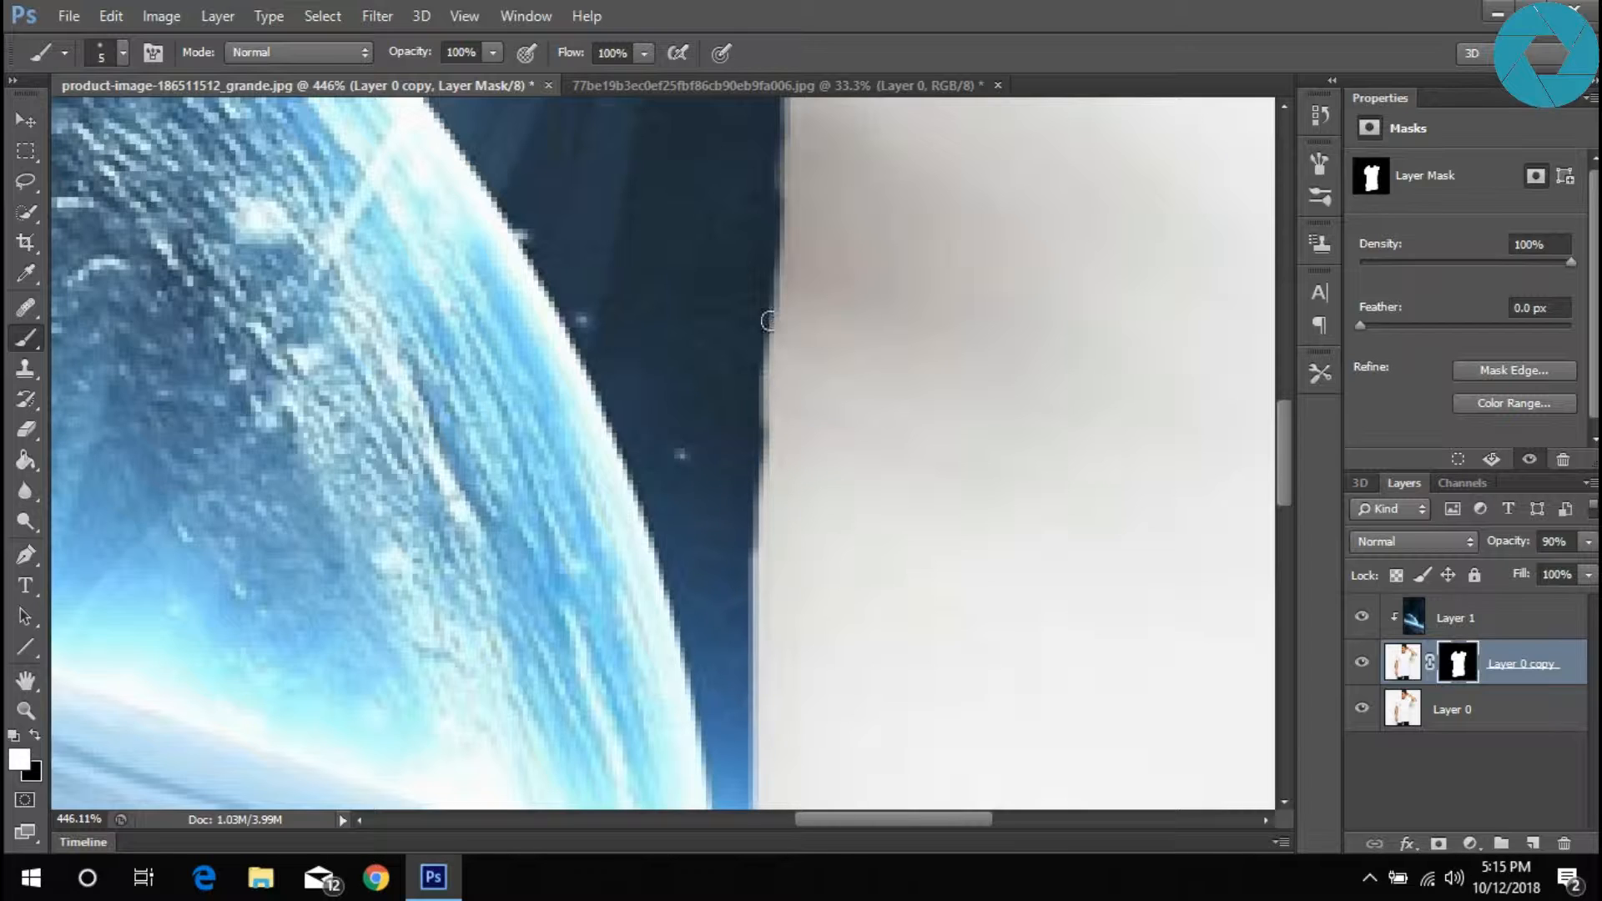
pyautogui.moveTo(756, 404); pyautogui.dragTo(752, 380)
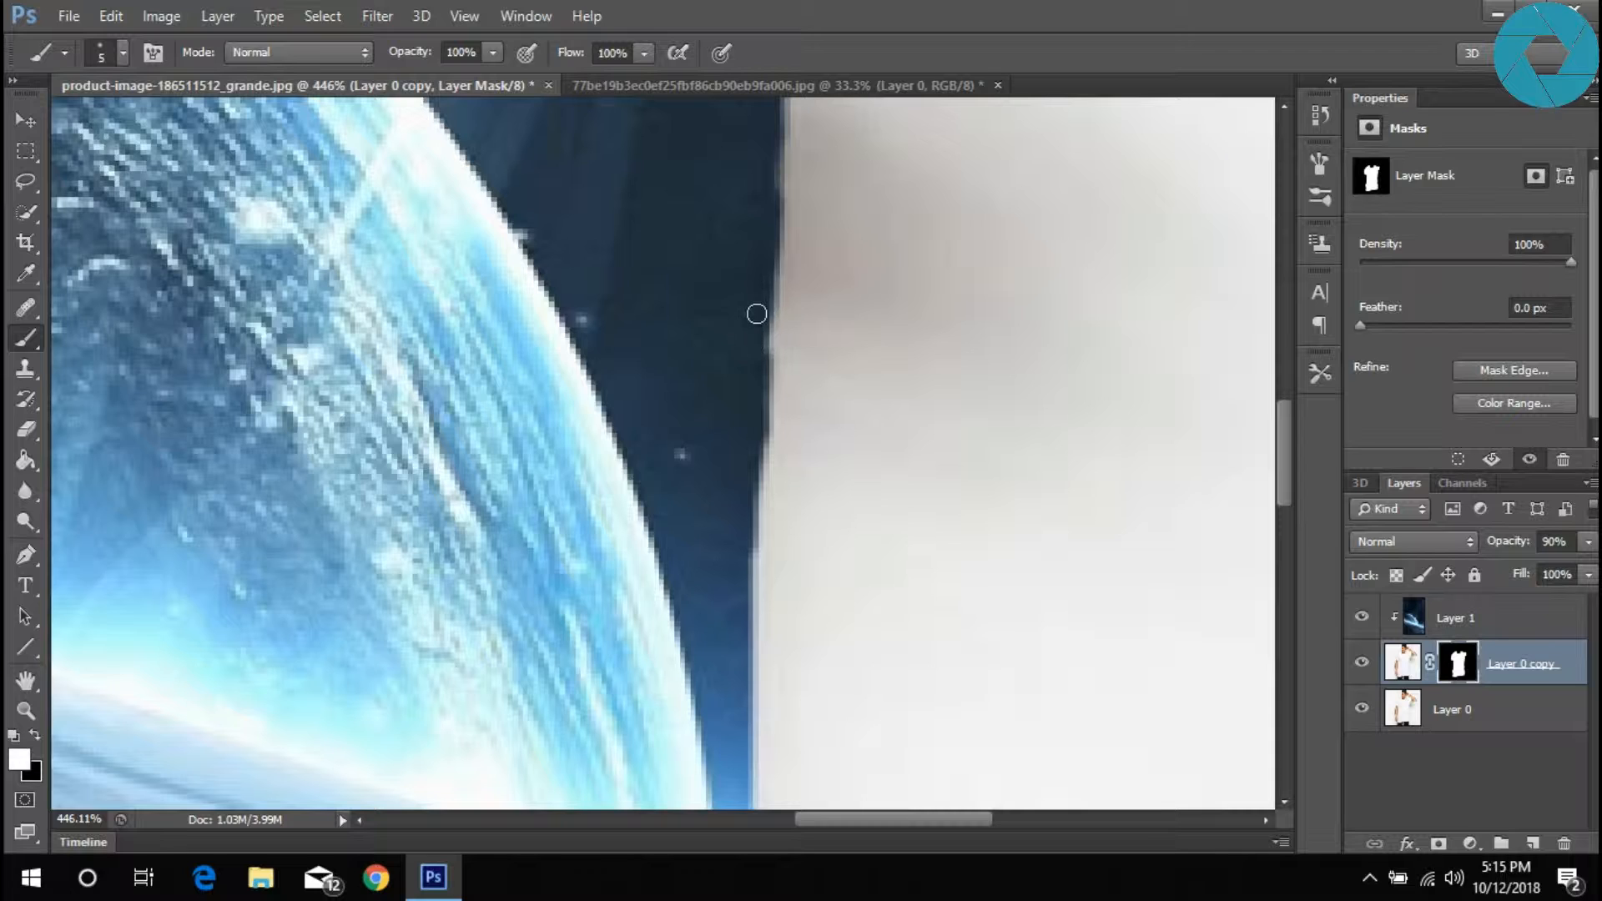
# - Set the brush size to 11 px and paint the mask white along the shirt's side at waist level
pyautogui.scroll(-5, 759, 338)
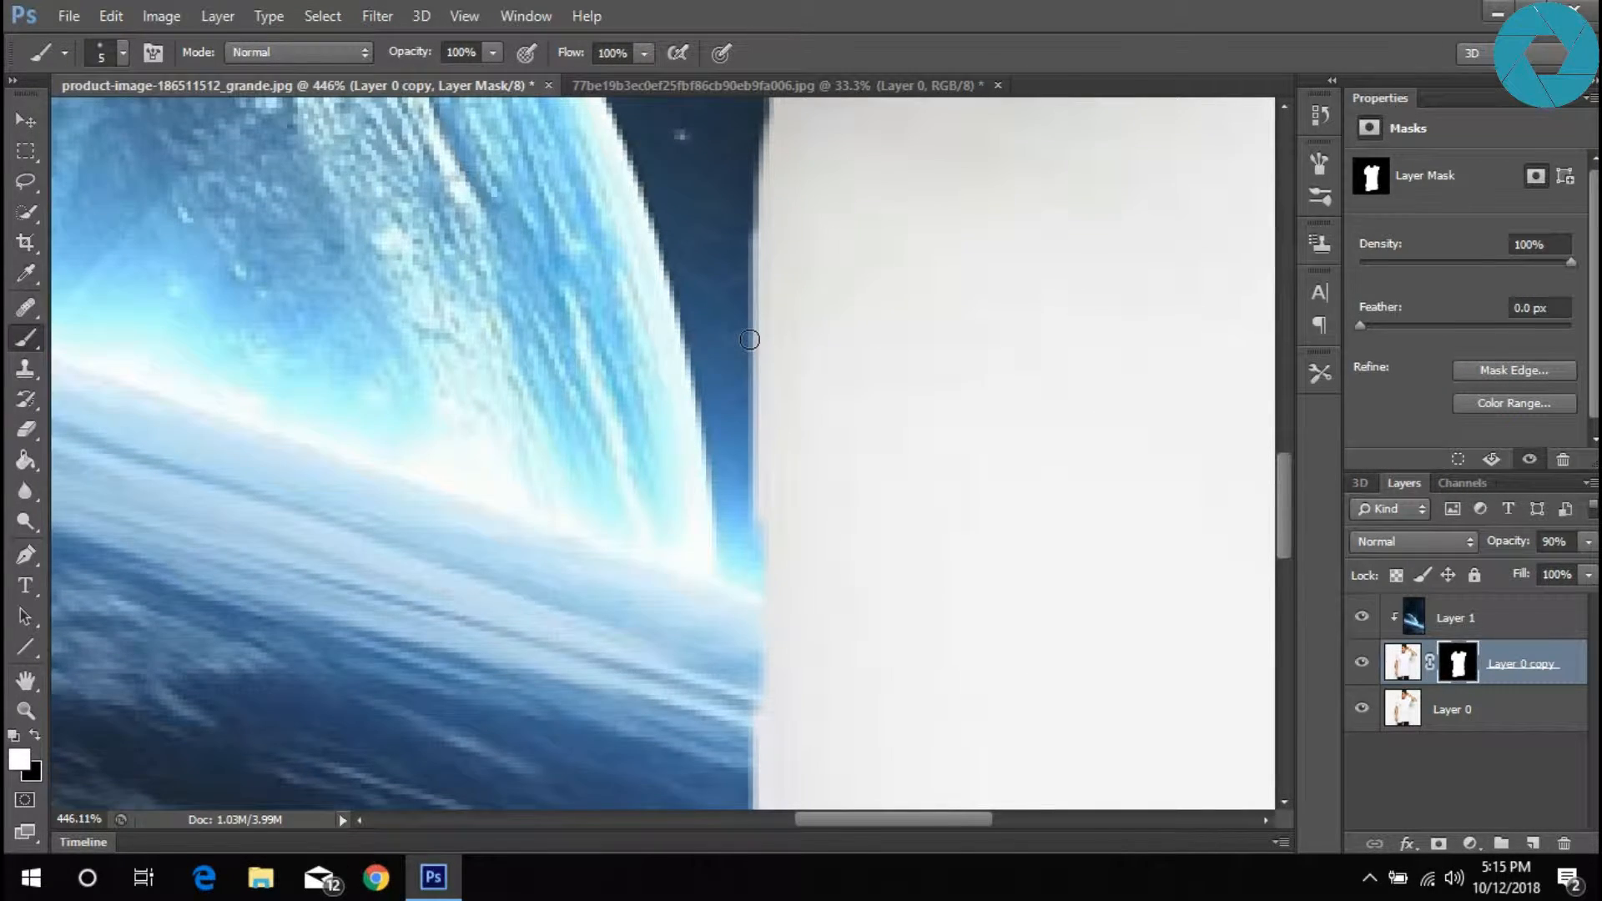
pyautogui.rightClick(753, 340)
pyautogui.moveTo(783, 377); pyautogui.dragTo(793, 372)
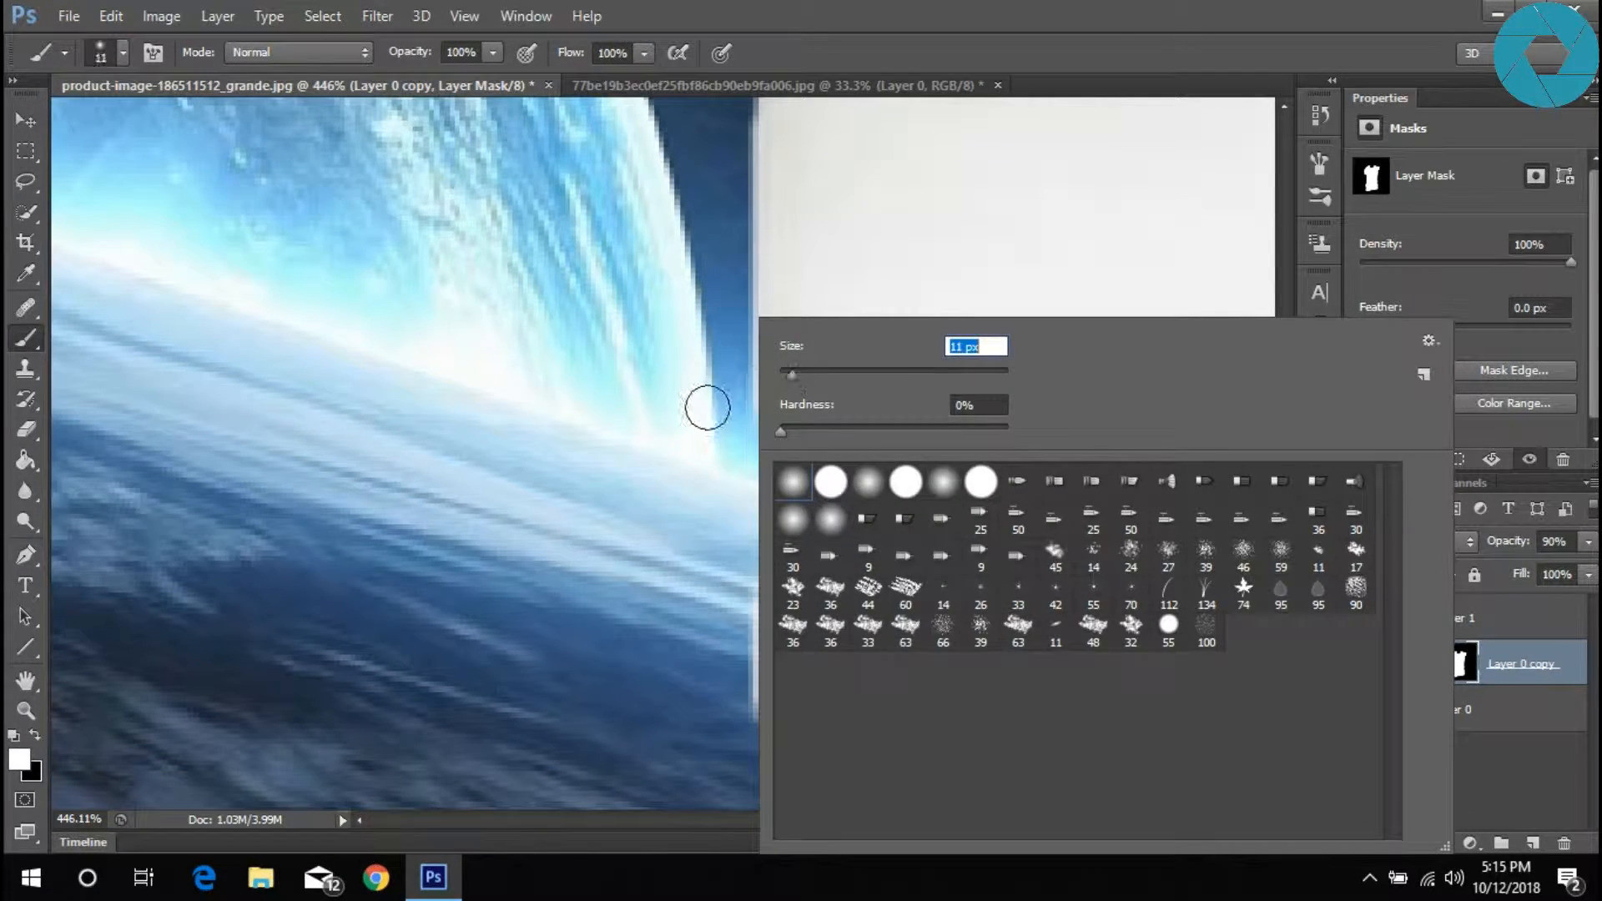
pyautogui.click(705, 409)
pyautogui.moveTo(737, 739)
pyautogui.mouseDown()
pyautogui.moveTo(751, 662)
pyautogui.moveTo(726, 221)
pyautogui.mouseUp()
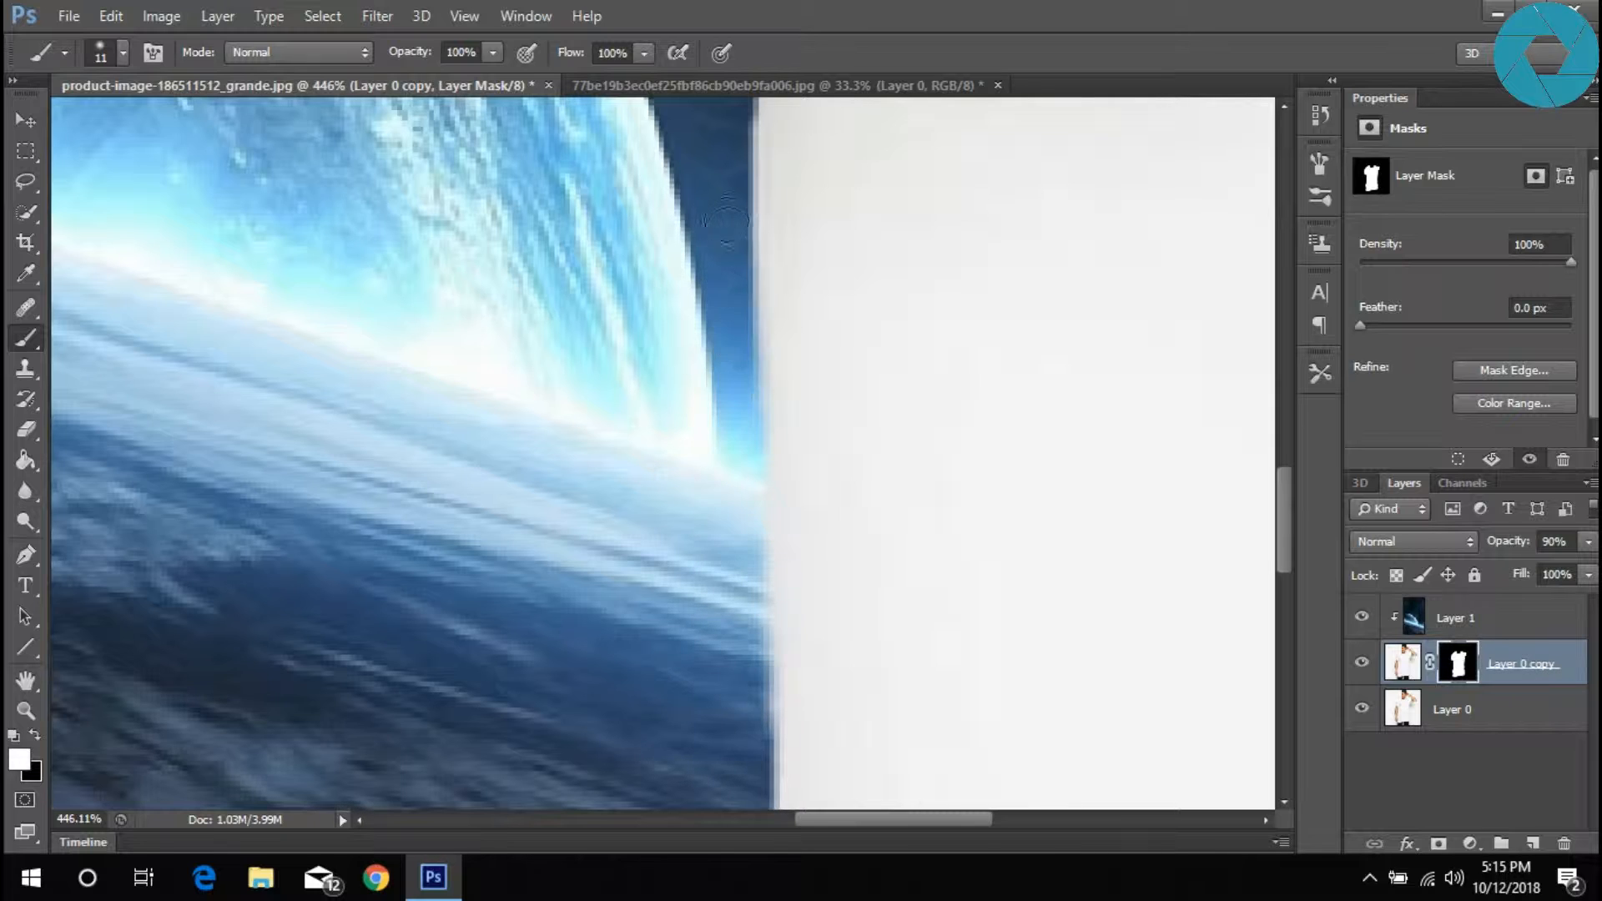
# - Paint the mask white along the lower side of the shirt and the hem corner below the raised arm
pyautogui.scroll(-10, 726, 221)
pyautogui.moveTo(776, 581)
pyautogui.mouseDown()
pyautogui.moveTo(562, 596)
pyautogui.moveTo(689, 588)
pyautogui.mouseUp()
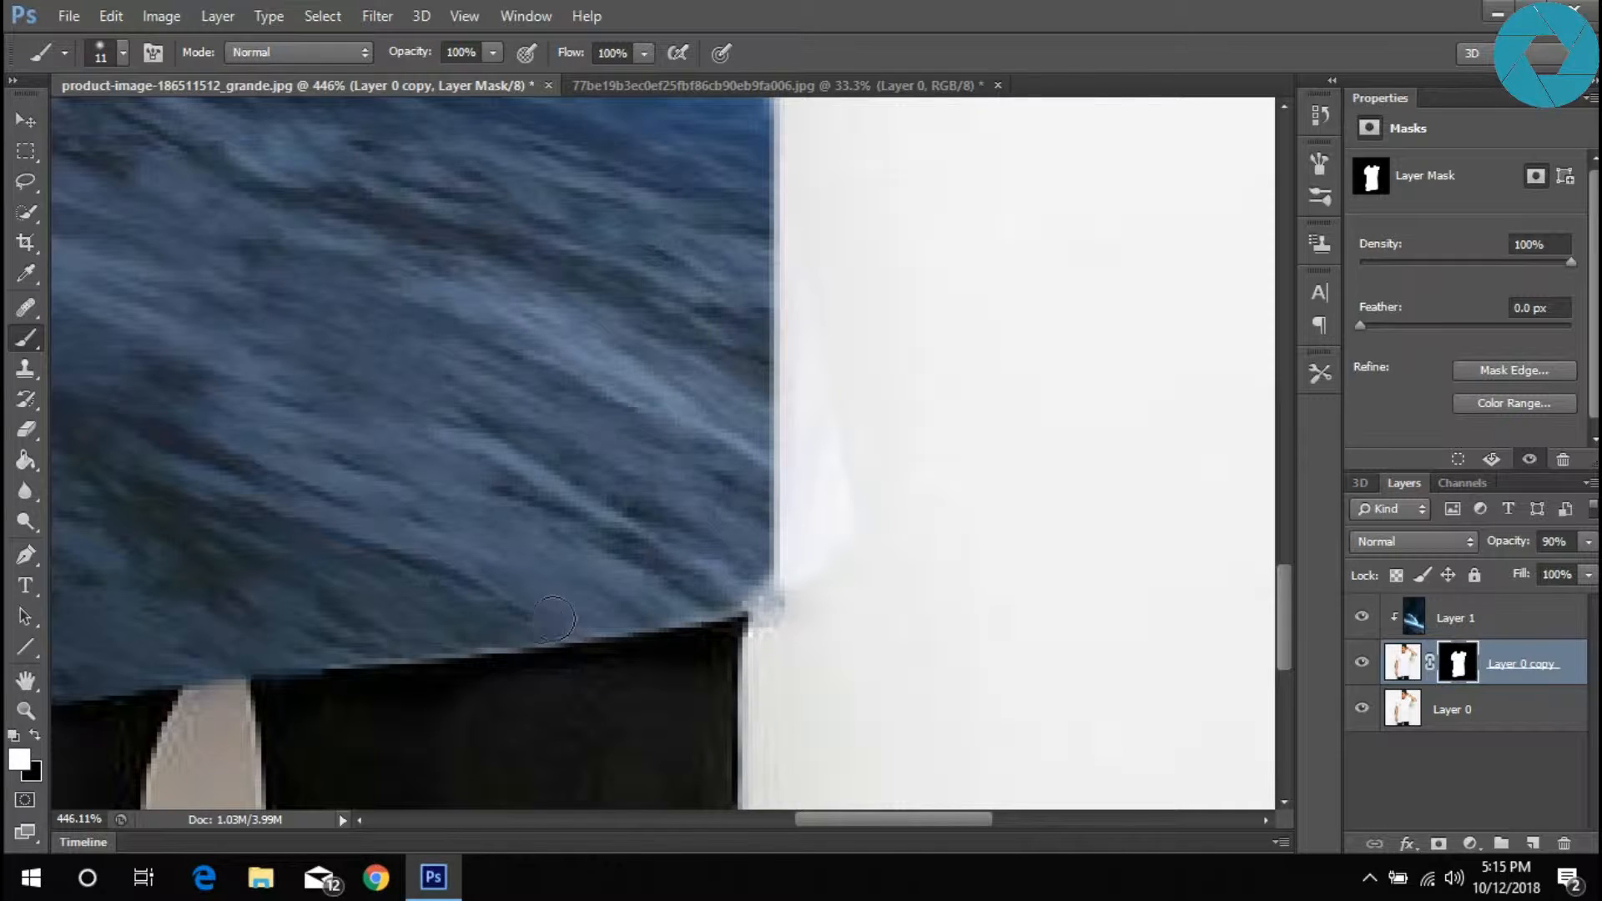
pyautogui.moveTo(728, 590)
pyautogui.mouseDown()
pyautogui.moveTo(751, 590)
pyautogui.moveTo(741, 547)
pyautogui.moveTo(734, 568)
pyautogui.moveTo(737, 535)
pyautogui.moveTo(744, 579)
pyautogui.moveTo(751, 540)
pyautogui.mouseUp()
# - Set a 7 px brush with black as foreground color and paint the mask to remove the spill outside the hem corner
pyautogui.scroll(-5, 701, 379)
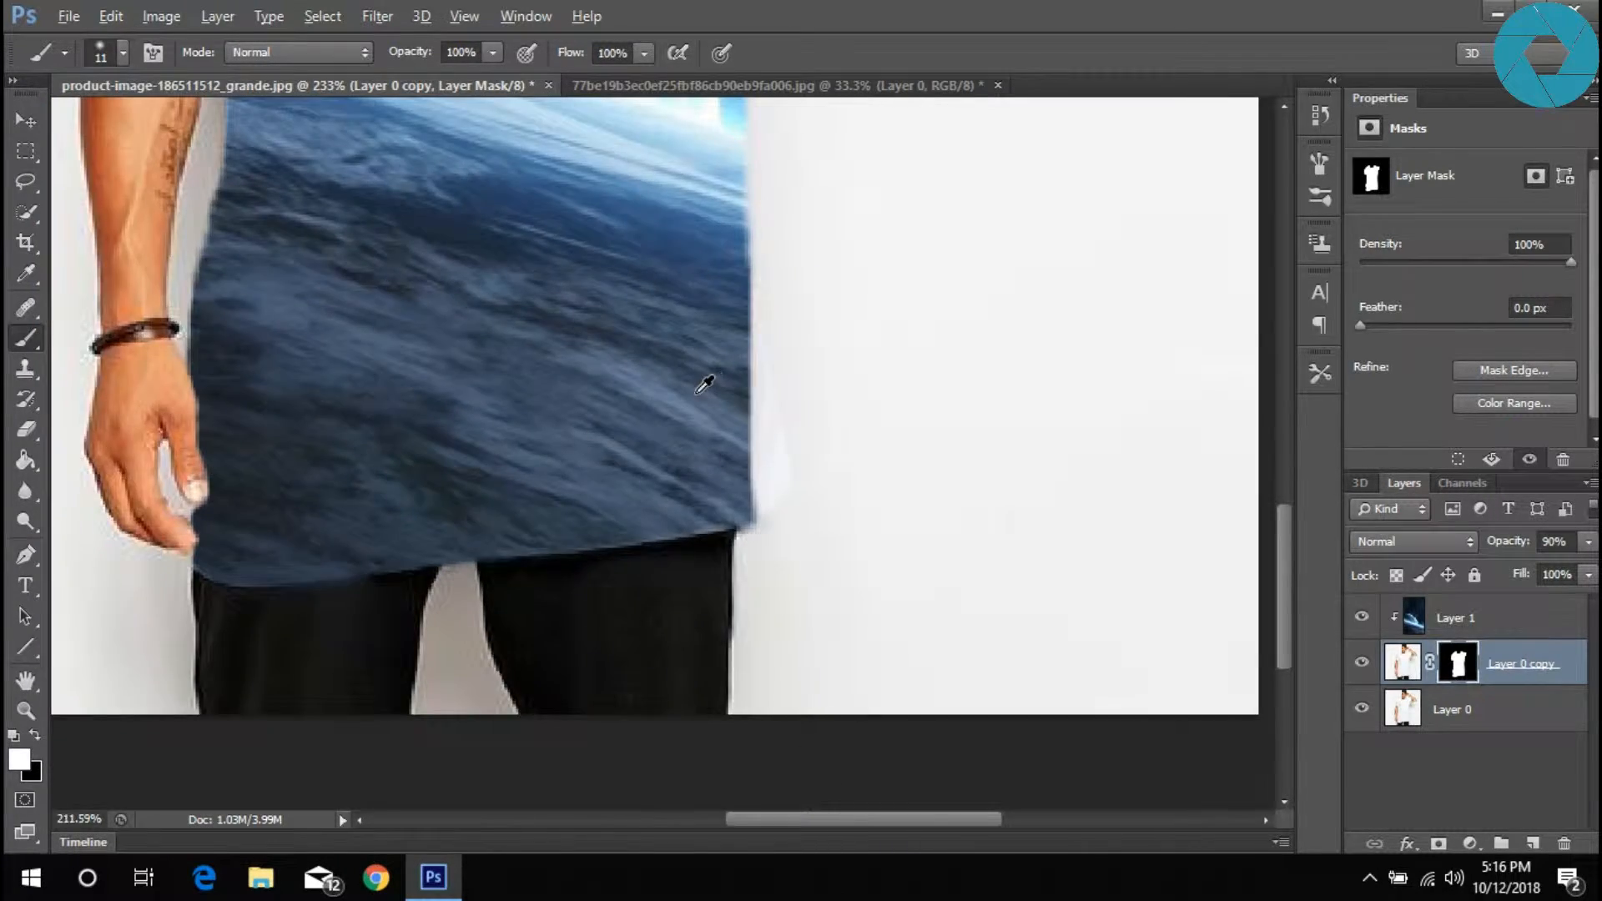
pyautogui.scroll(4, 702, 379)
pyautogui.scroll(3, 618, 424)
pyautogui.click(34, 735)
pyautogui.rightClick(964, 597)
pyautogui.click(988, 484)
pyautogui.click(939, 371)
pyautogui.moveTo(736, 571); pyautogui.dragTo(740, 537)
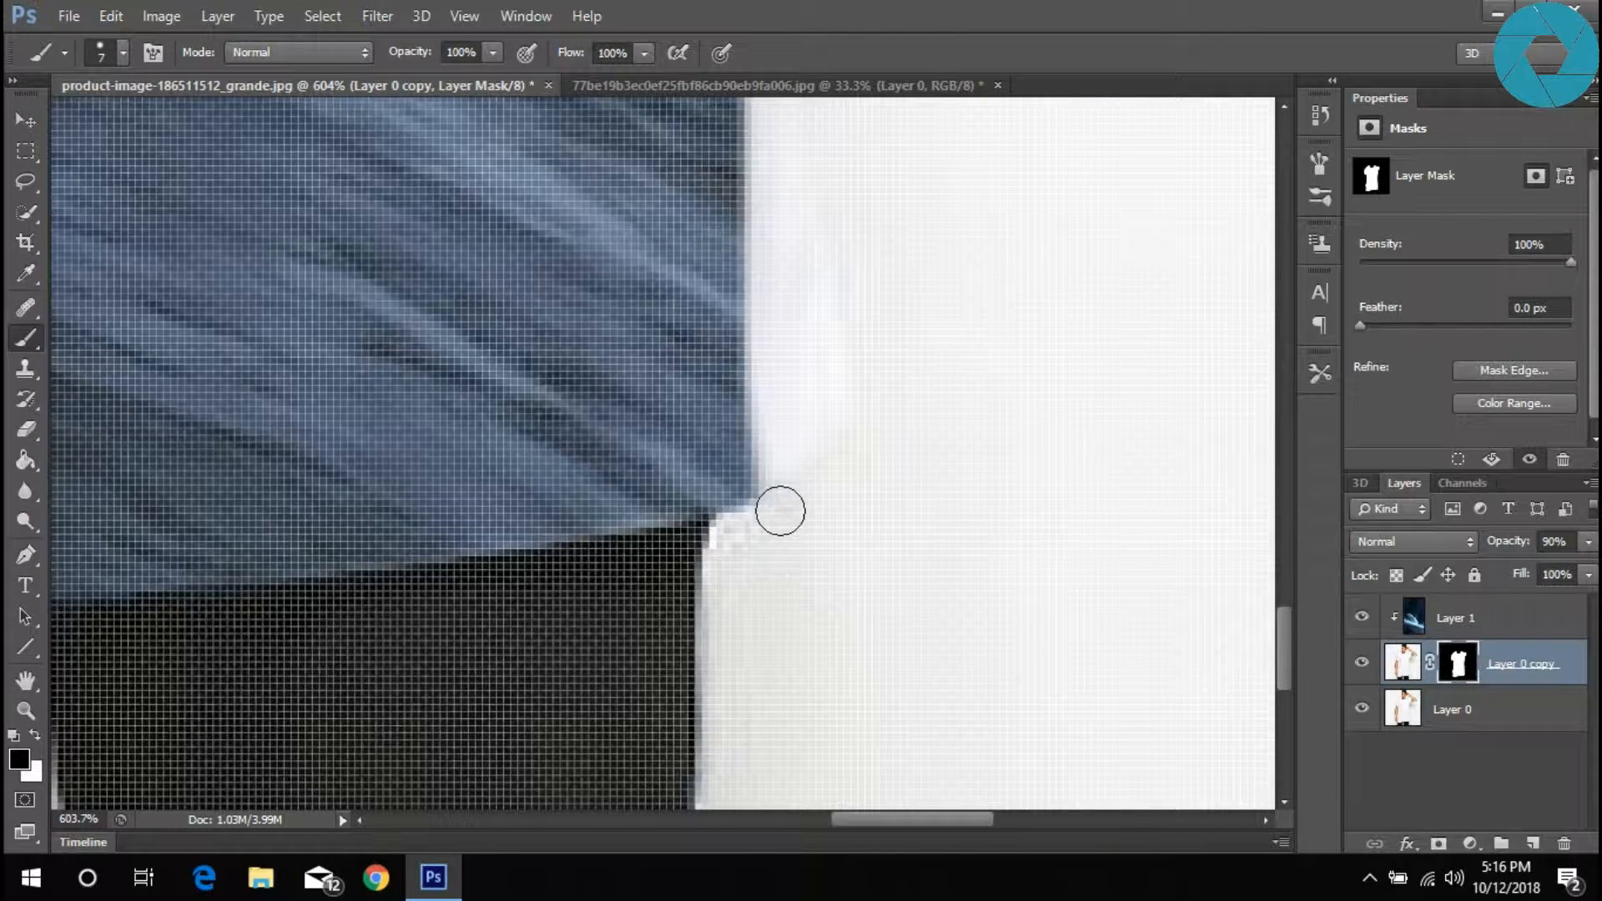
# - Paint the mask white over the flared hem corner and up the shirt's side to cover the remaining white fabric
pyautogui.scroll(-2, 877, 288)
pyautogui.hscroll(1, 872, 291)
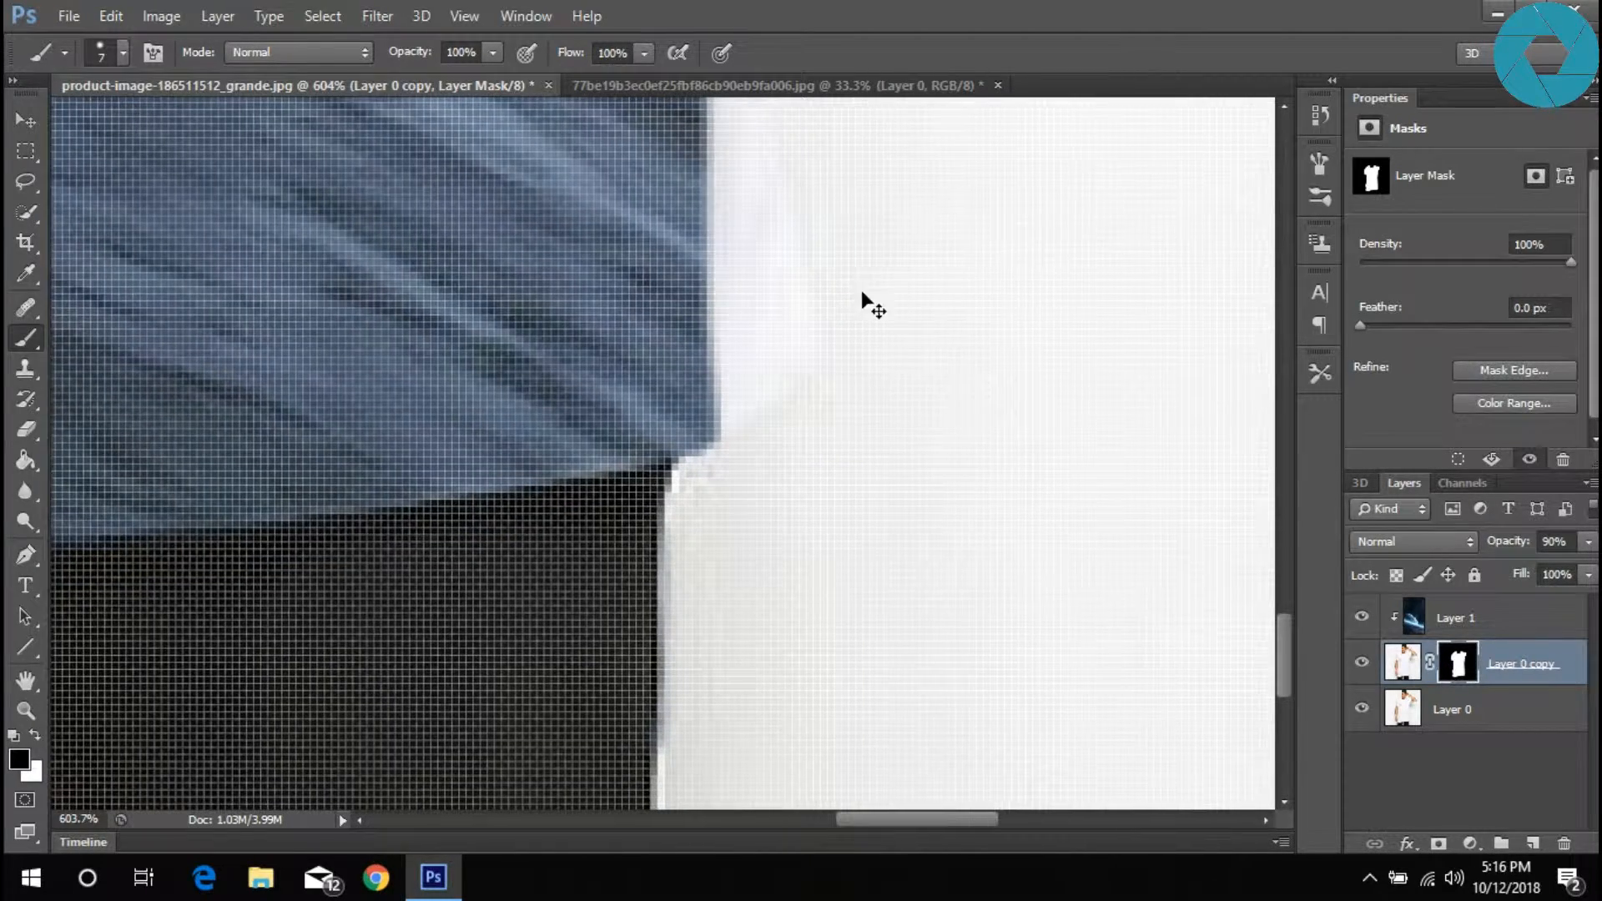
pyautogui.scroll(3, 844, 304)
pyautogui.moveTo(713, 461); pyautogui.dragTo(758, 447)
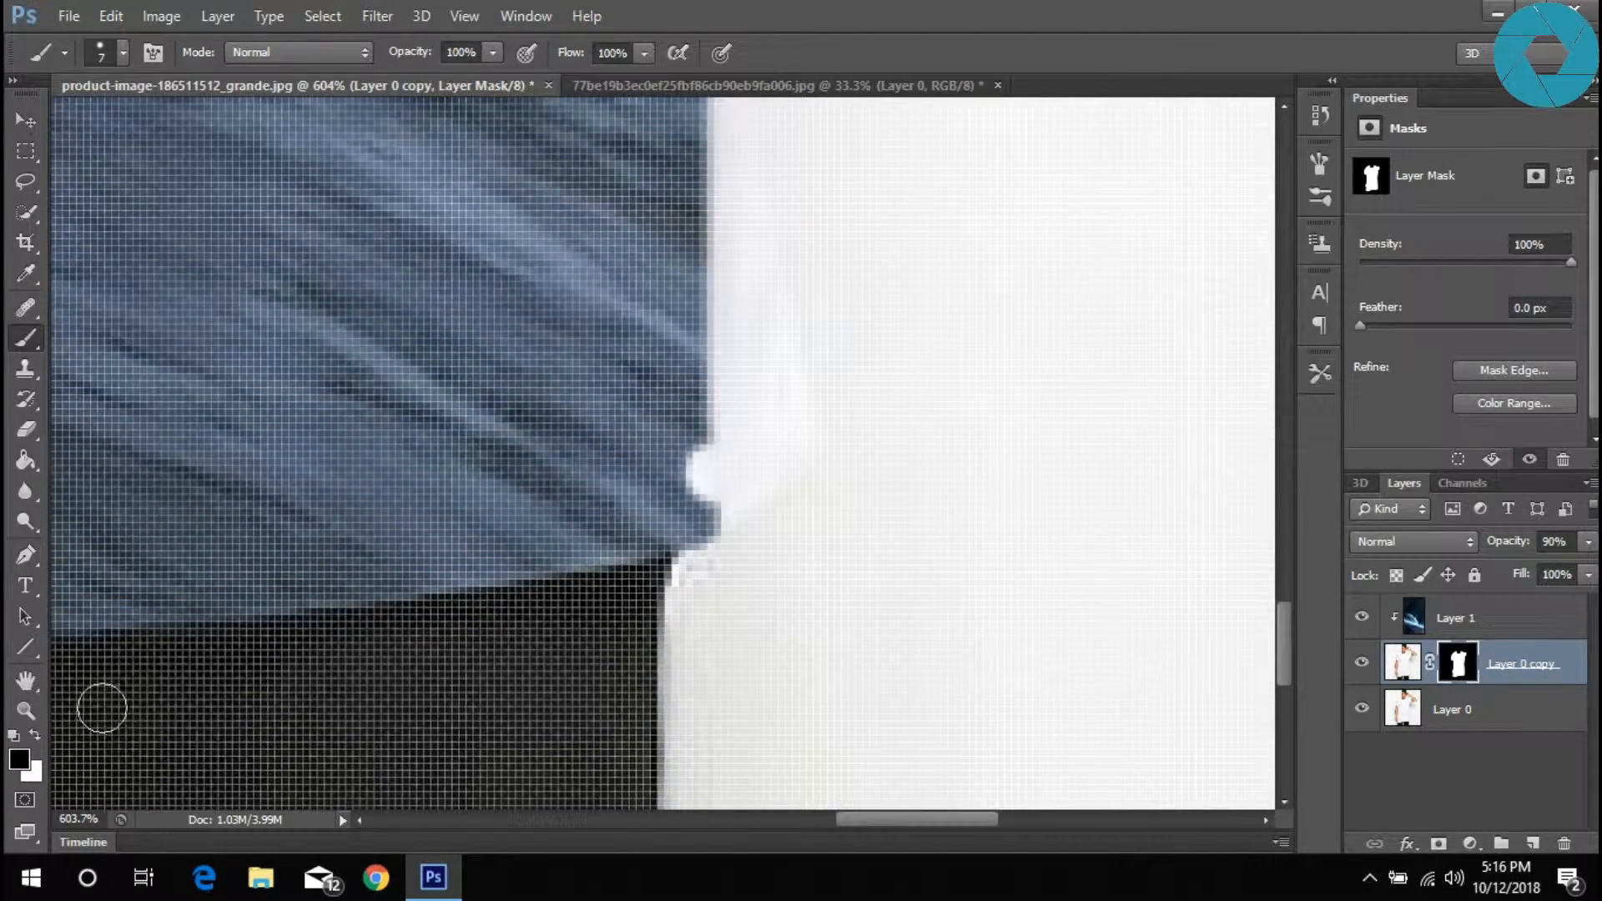
pyautogui.moveTo(619, 511)
pyautogui.mouseDown()
pyautogui.moveTo(735, 442)
pyautogui.moveTo(690, 502)
pyautogui.moveTo(743, 467)
pyautogui.moveTo(702, 513)
pyautogui.moveTo(772, 447)
pyautogui.moveTo(757, 475)
pyautogui.moveTo(770, 469)
pyautogui.moveTo(787, 388)
pyautogui.mouseUp()
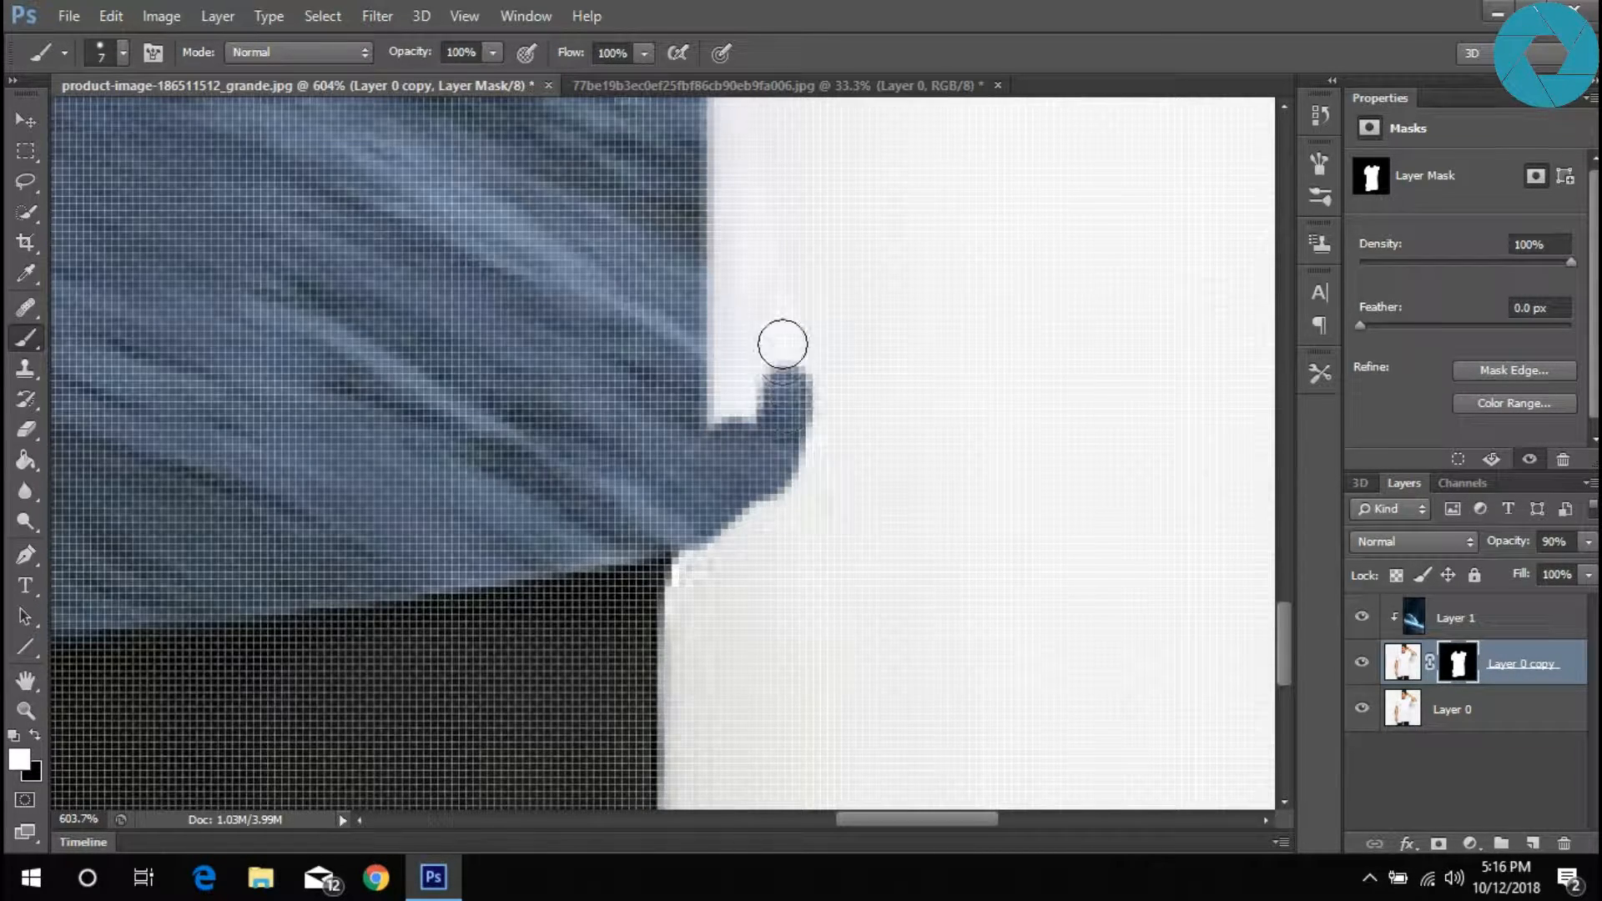
pyautogui.scroll(6, 777, 330)
pyautogui.moveTo(776, 682)
pyautogui.mouseDown()
pyautogui.moveTo(733, 454)
pyautogui.moveTo(665, 267)
pyautogui.mouseUp()
pyautogui.moveTo(757, 591)
pyautogui.mouseDown()
pyautogui.moveTo(726, 623)
pyautogui.moveTo(715, 698)
pyautogui.moveTo(722, 582)
pyautogui.mouseUp()
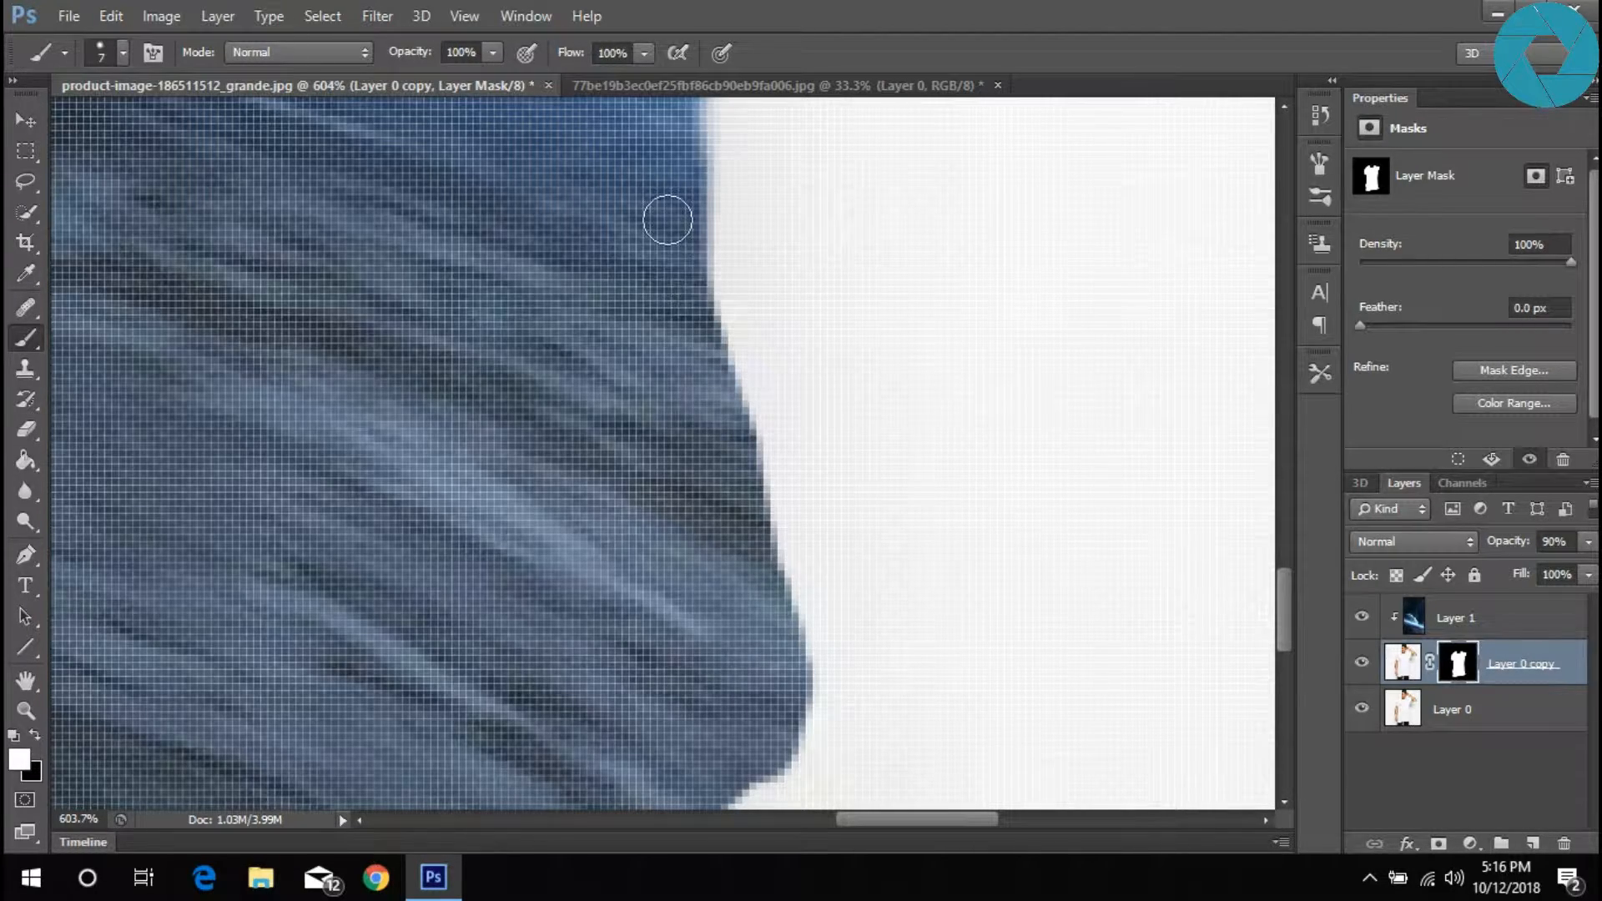
# - Undo the stray dab above the lowered arm's shoulder and paint the mask black there to fade the gray smudge
pyautogui.scroll(-5, 690, 422)
pyautogui.scroll(5, 769, 536)
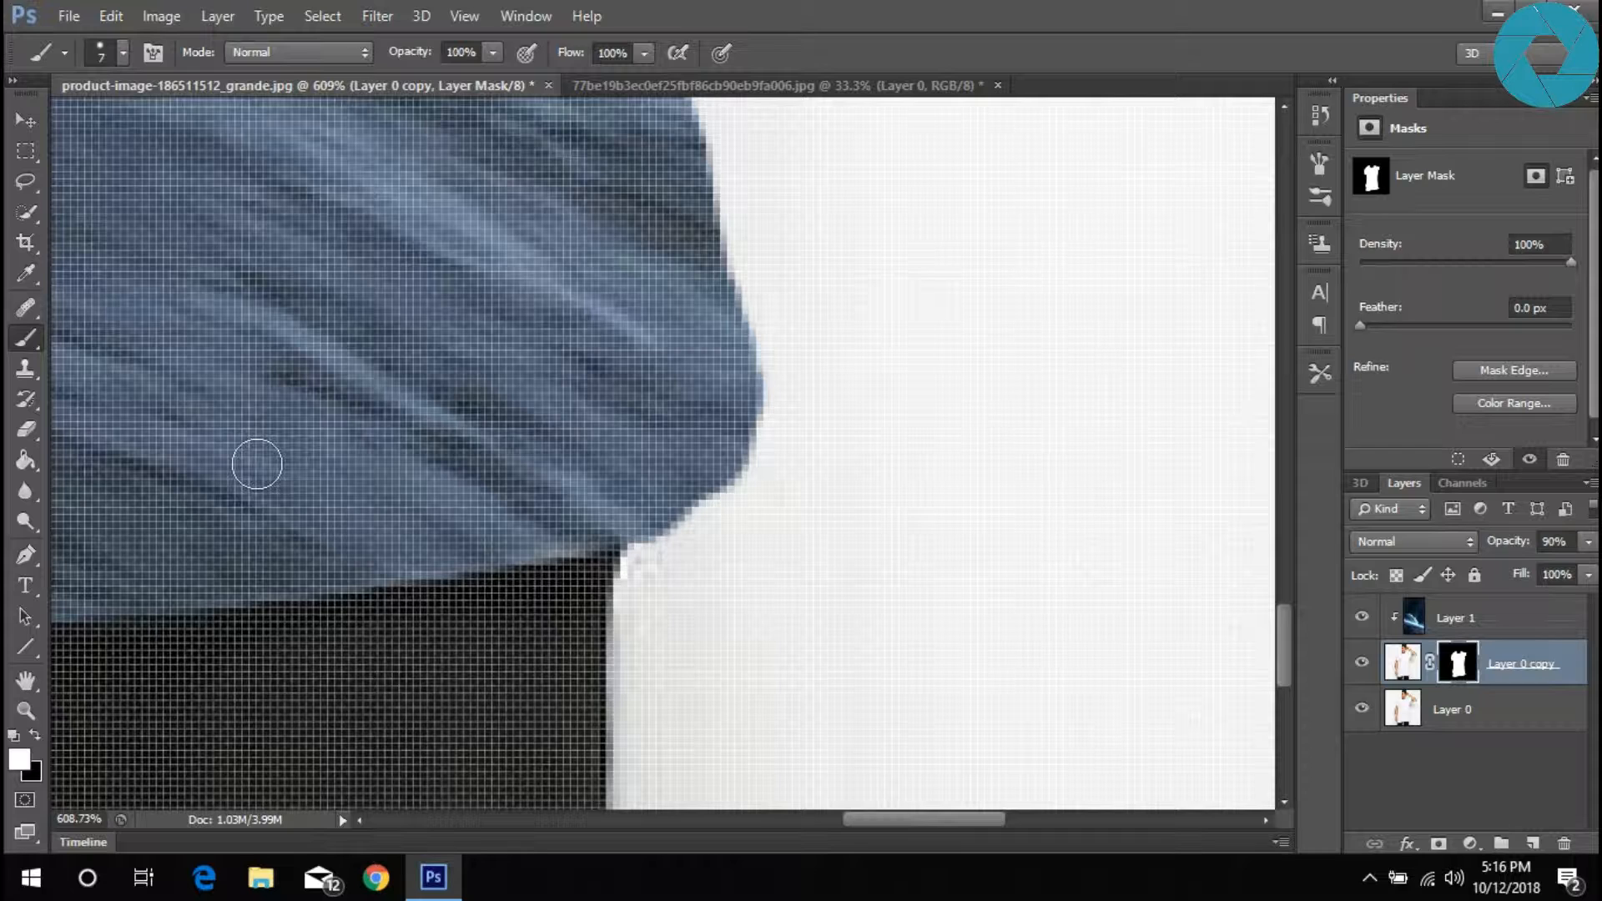
pyautogui.scroll(-4, 242, 455)
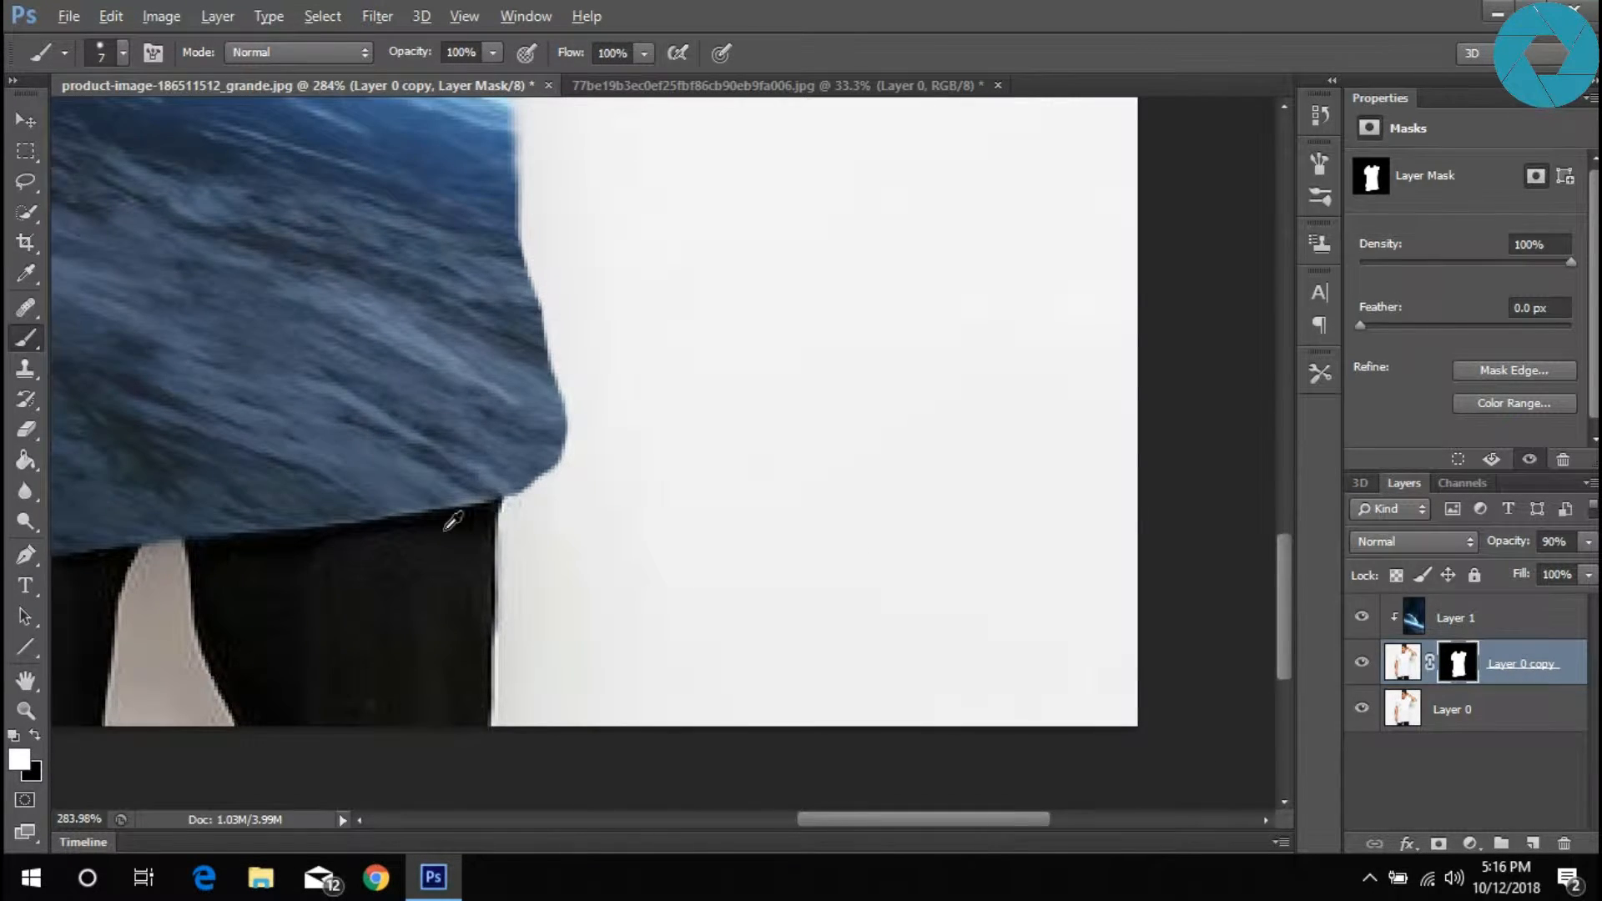
pyautogui.scroll(-2, 176, 422)
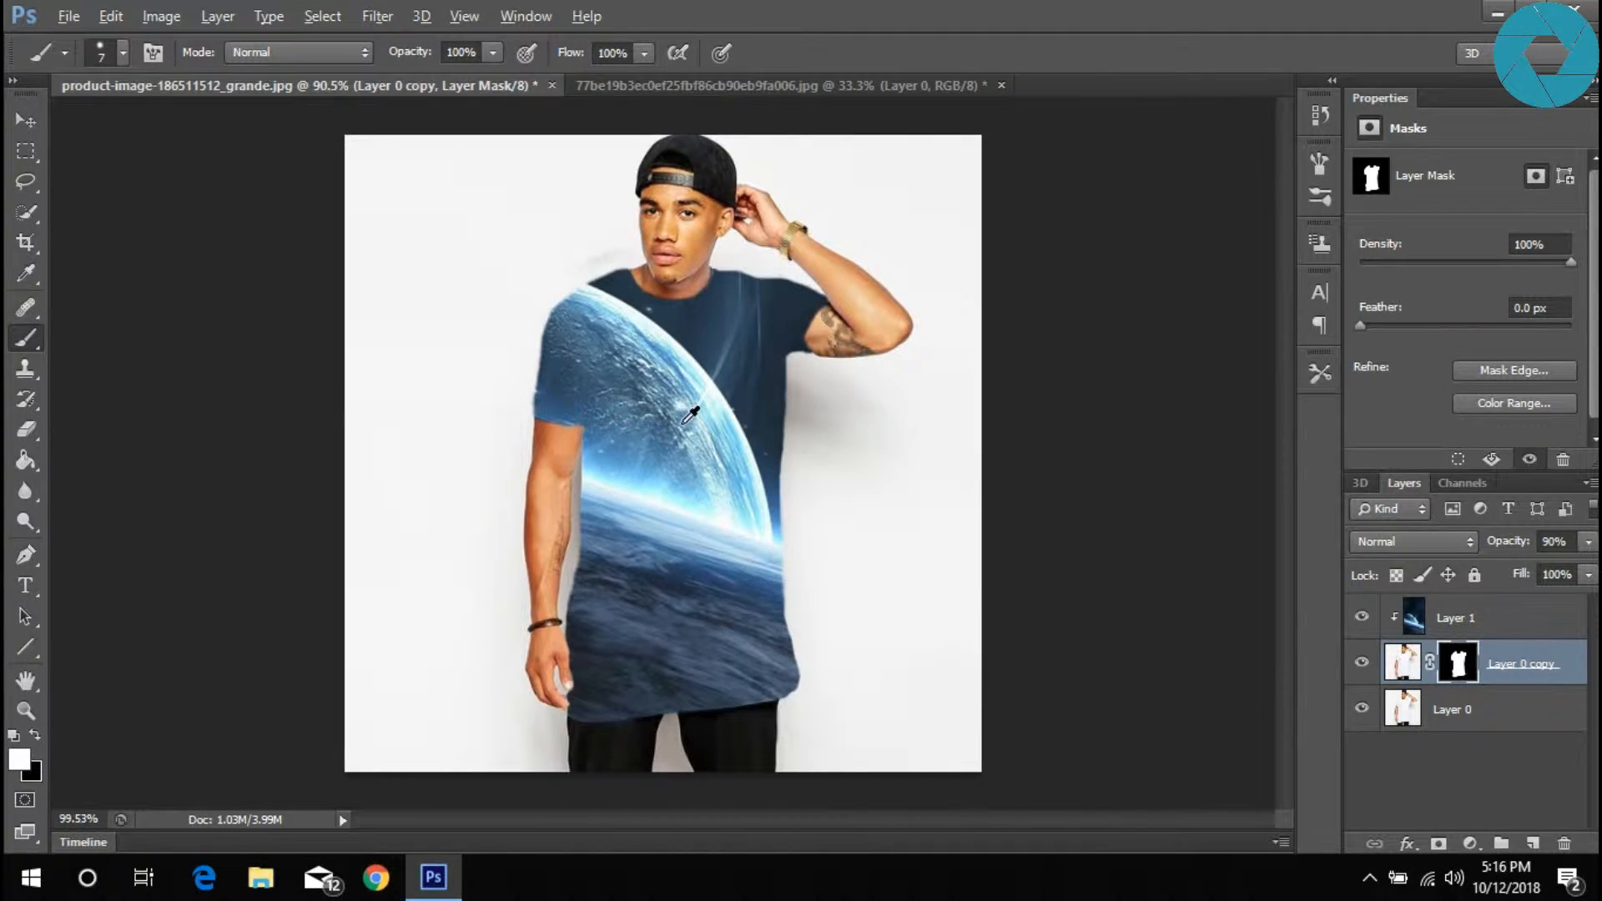
pyautogui.scroll(5, 618, 227)
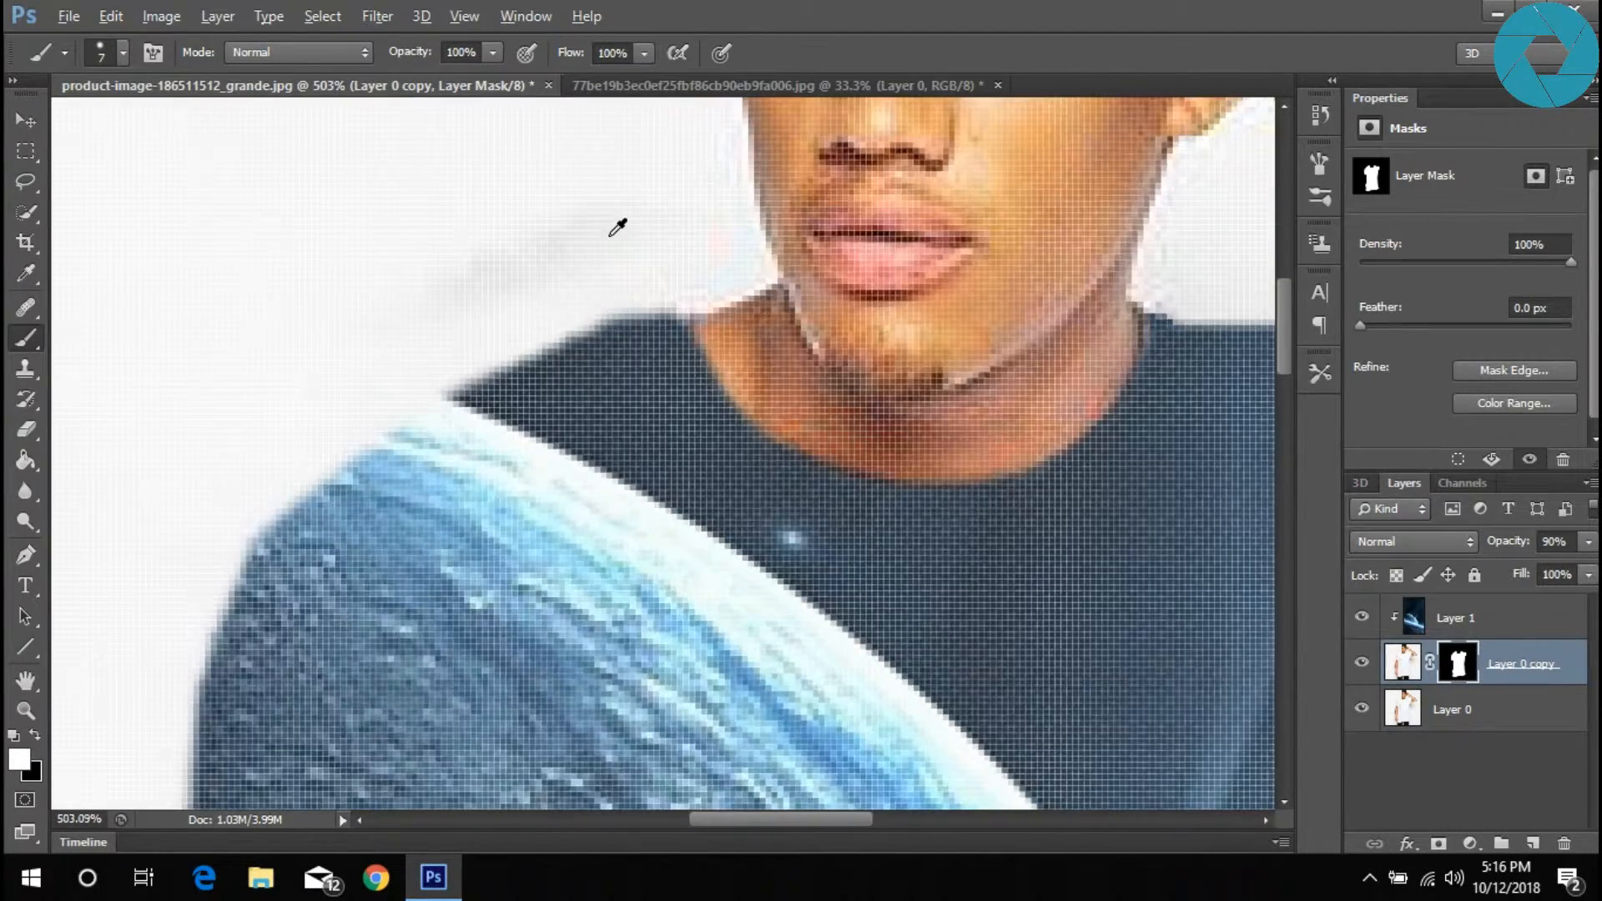
pyautogui.scroll(2, 618, 227)
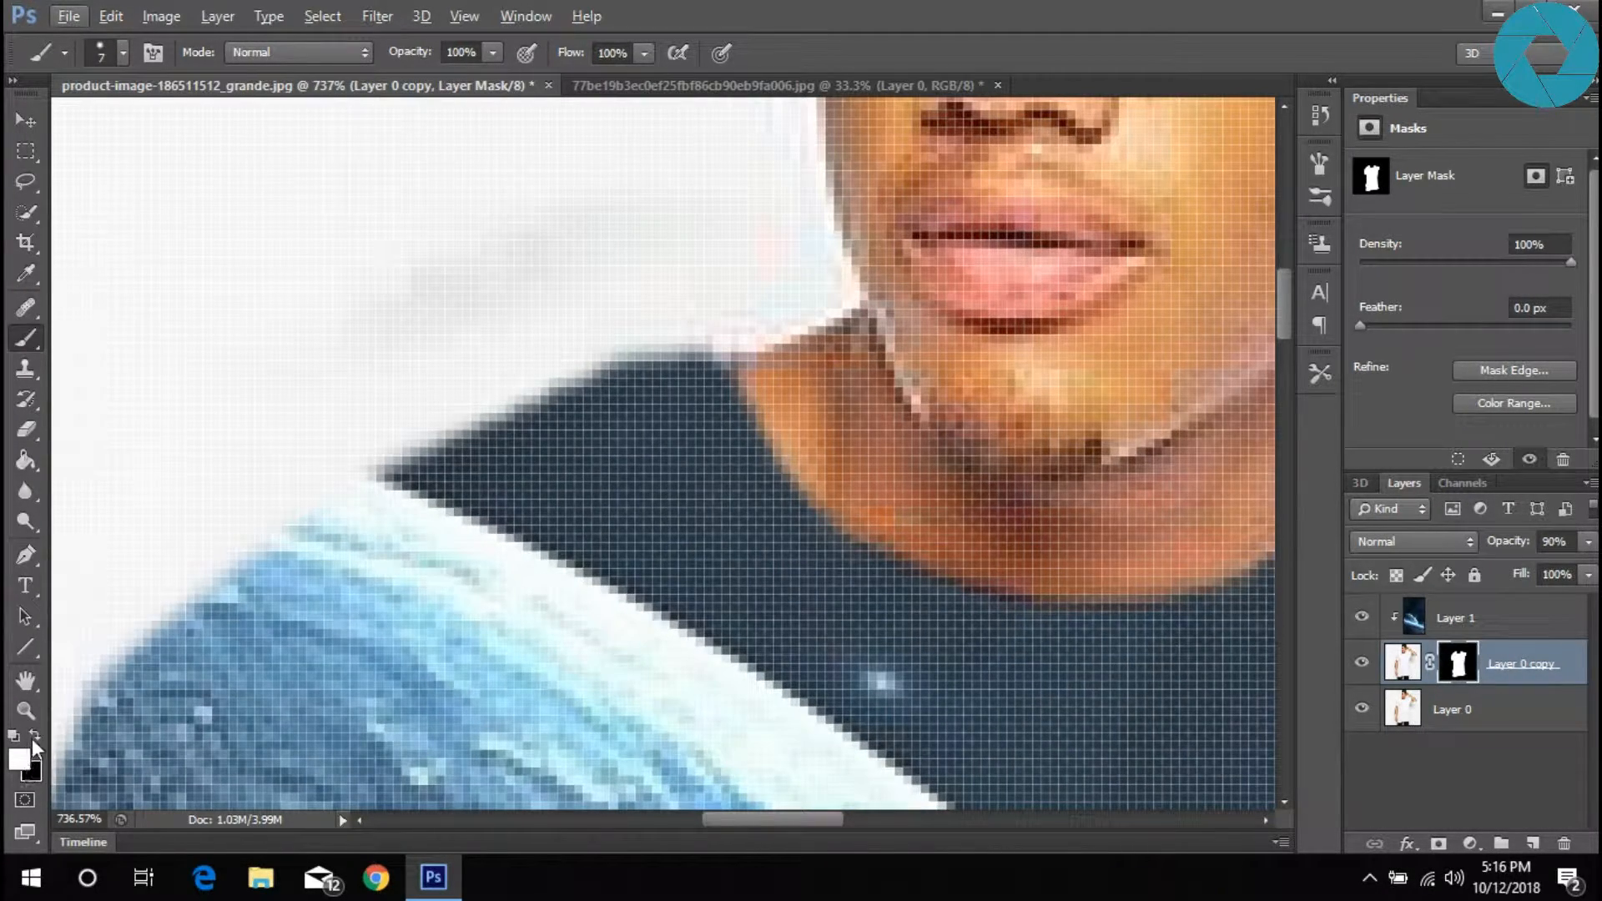
pyautogui.click(575, 332)
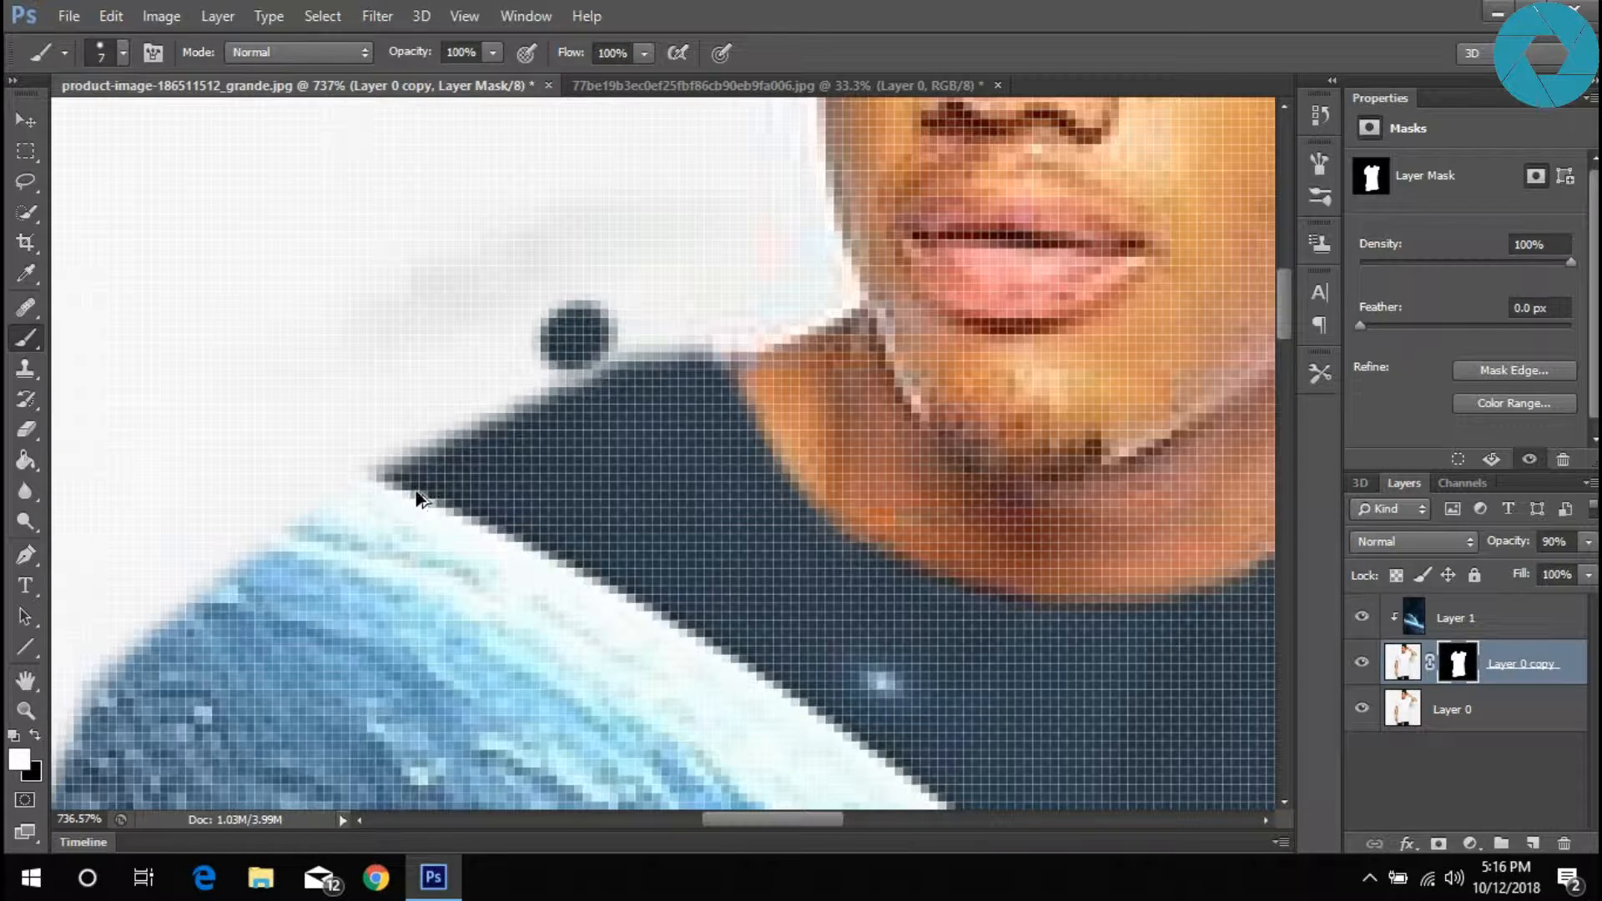
pyautogui.hotkey('ctrl', 'z')
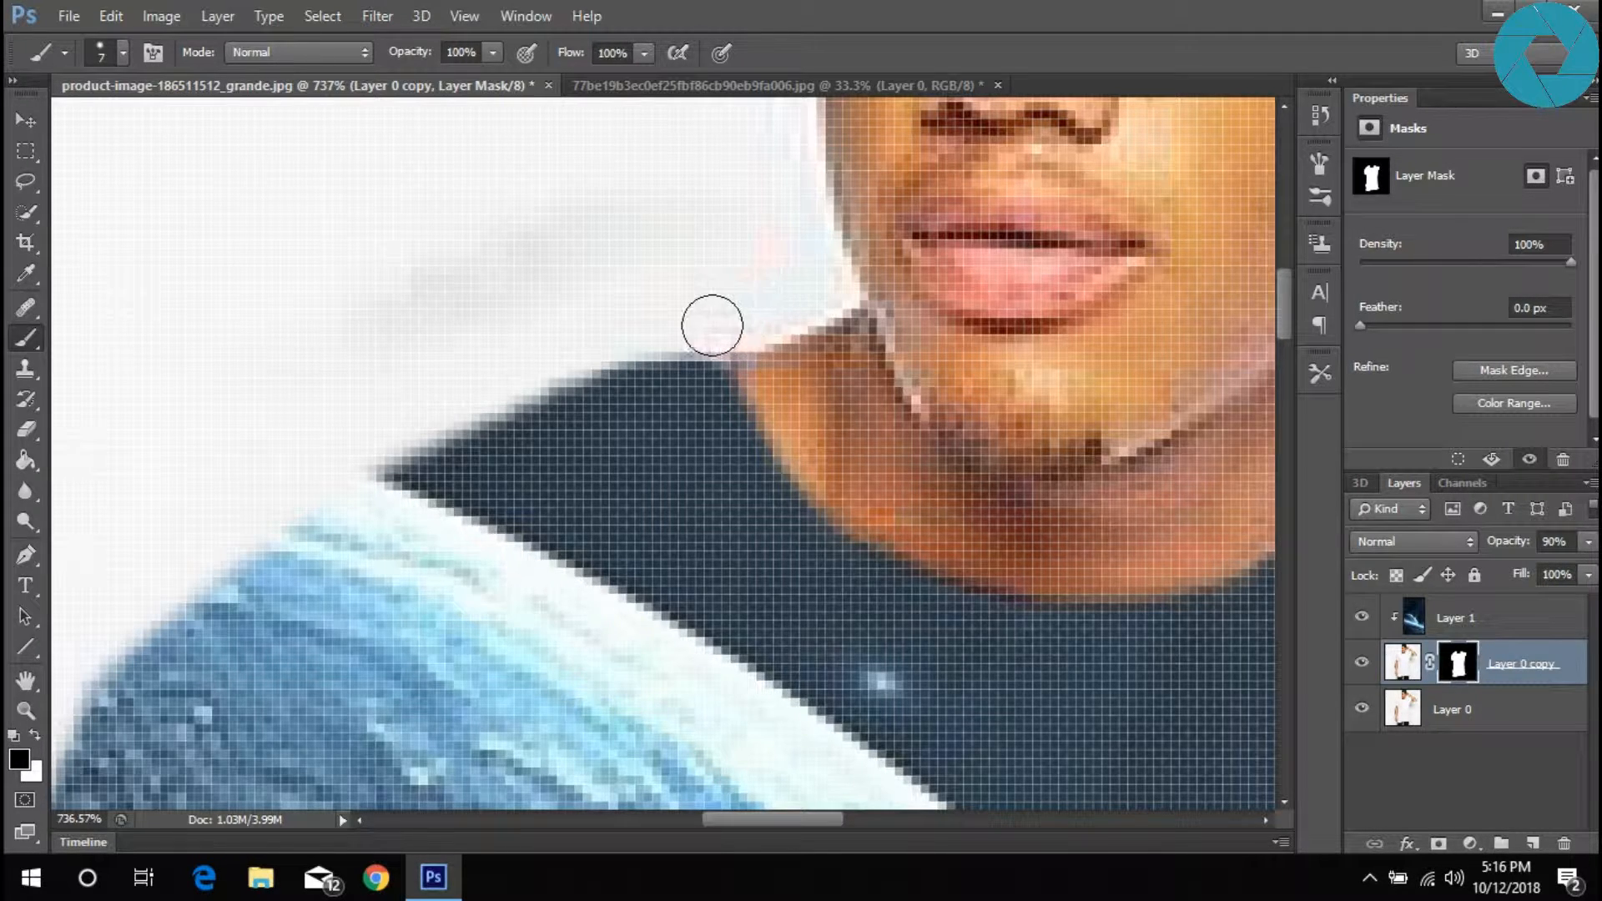
pyautogui.scroll(-5, 500, 367)
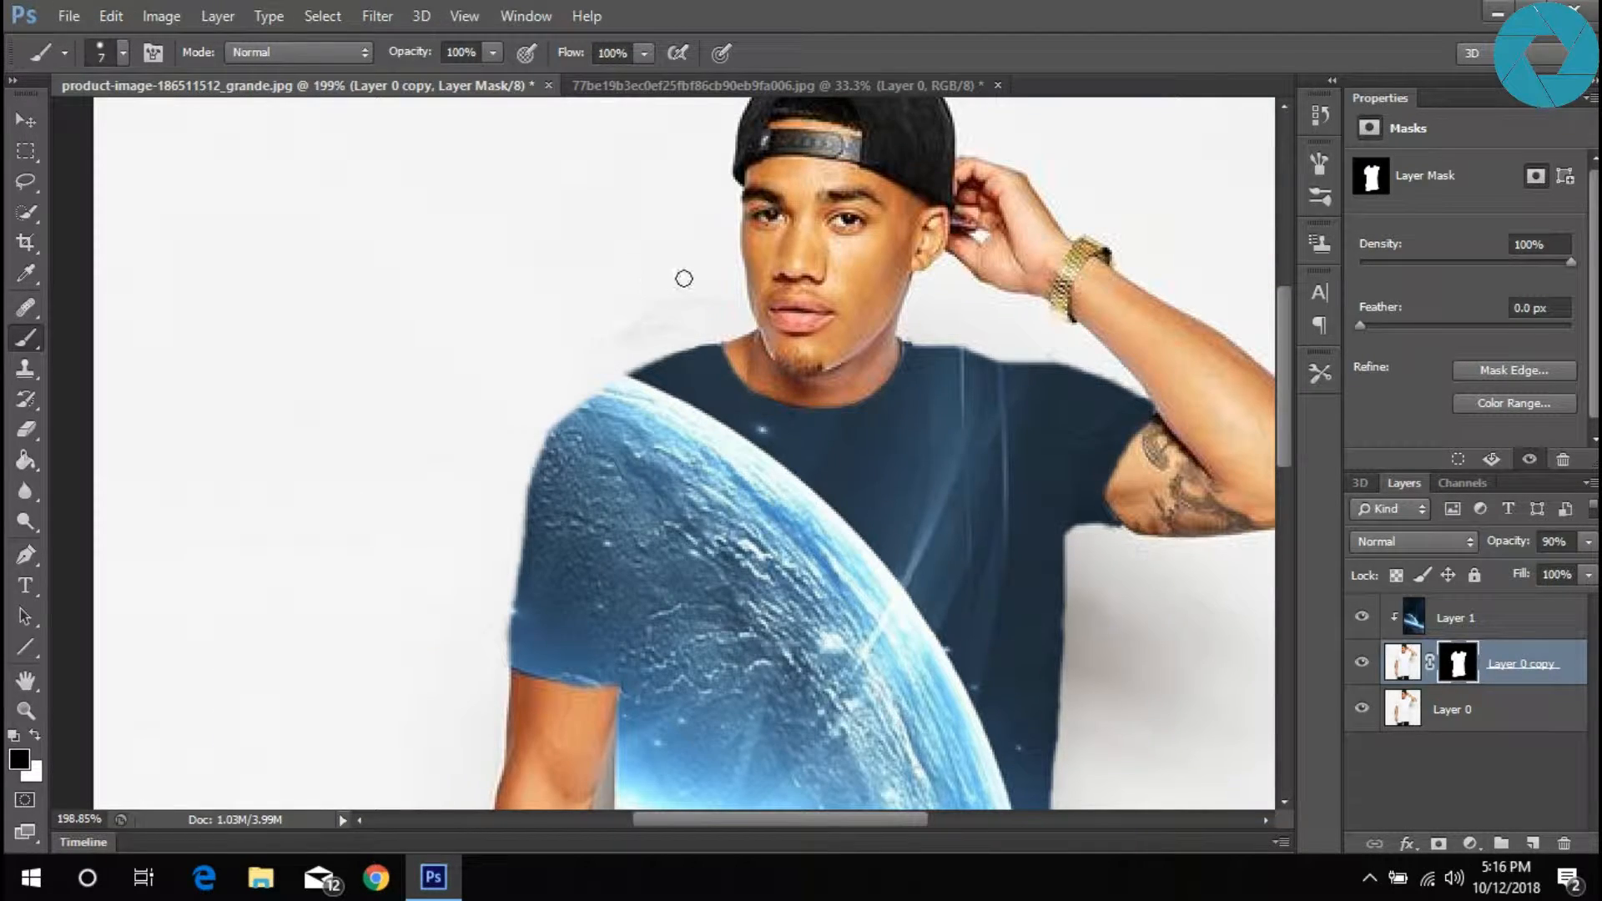
# - Switch the foreground color to white and paint the mask along the neckline on the raised arm's side
pyautogui.scroll(5, 726, 318)
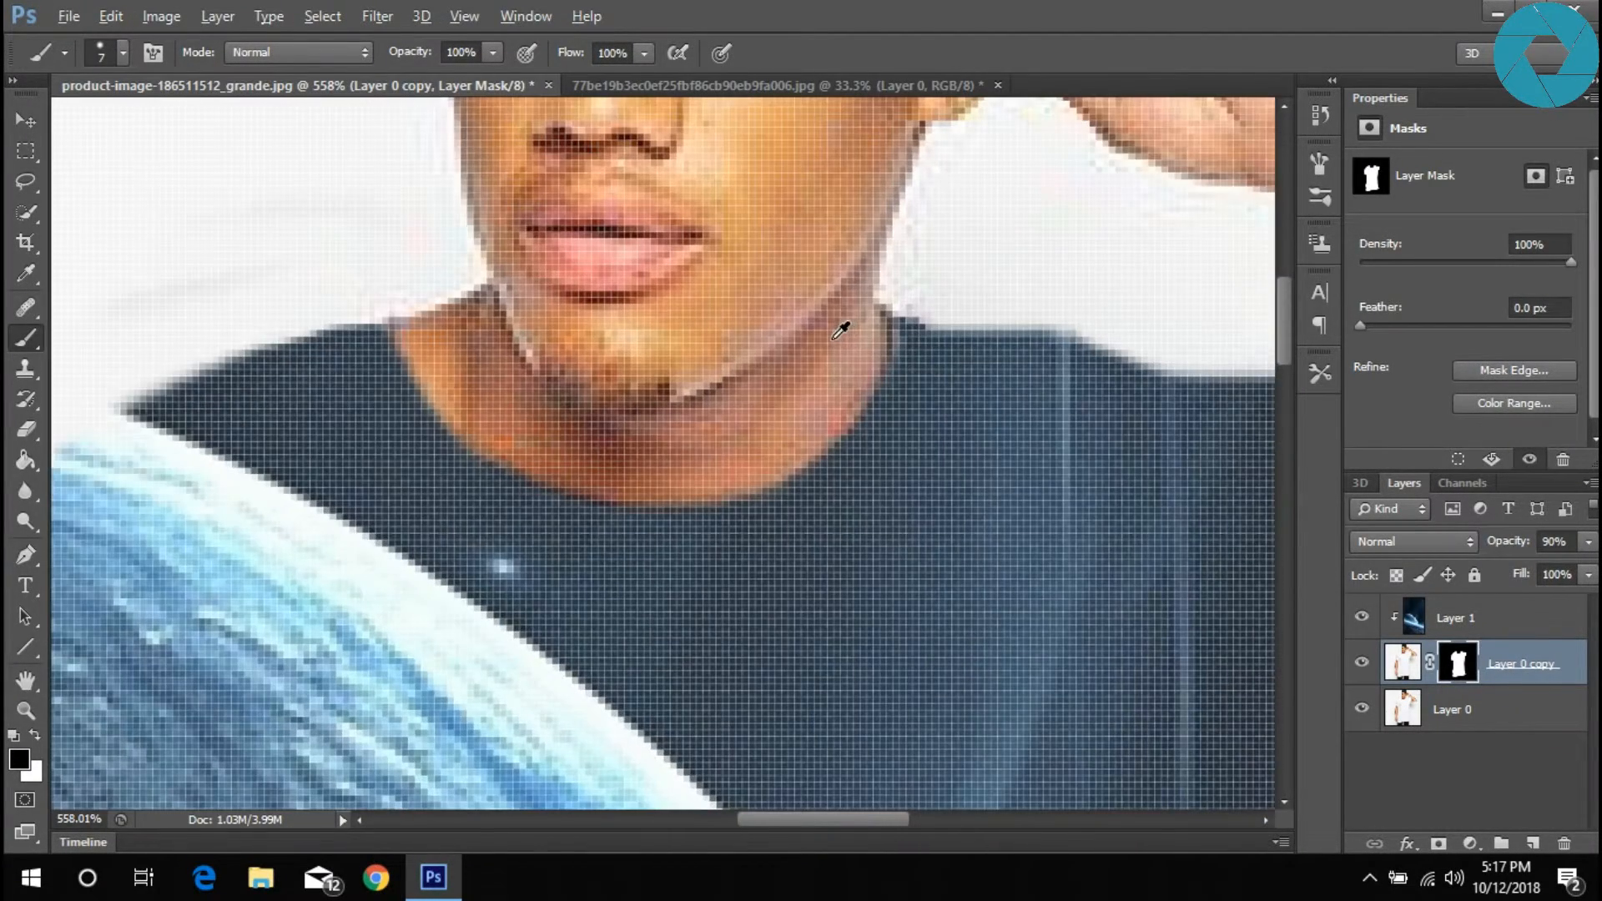
pyautogui.click(36, 737)
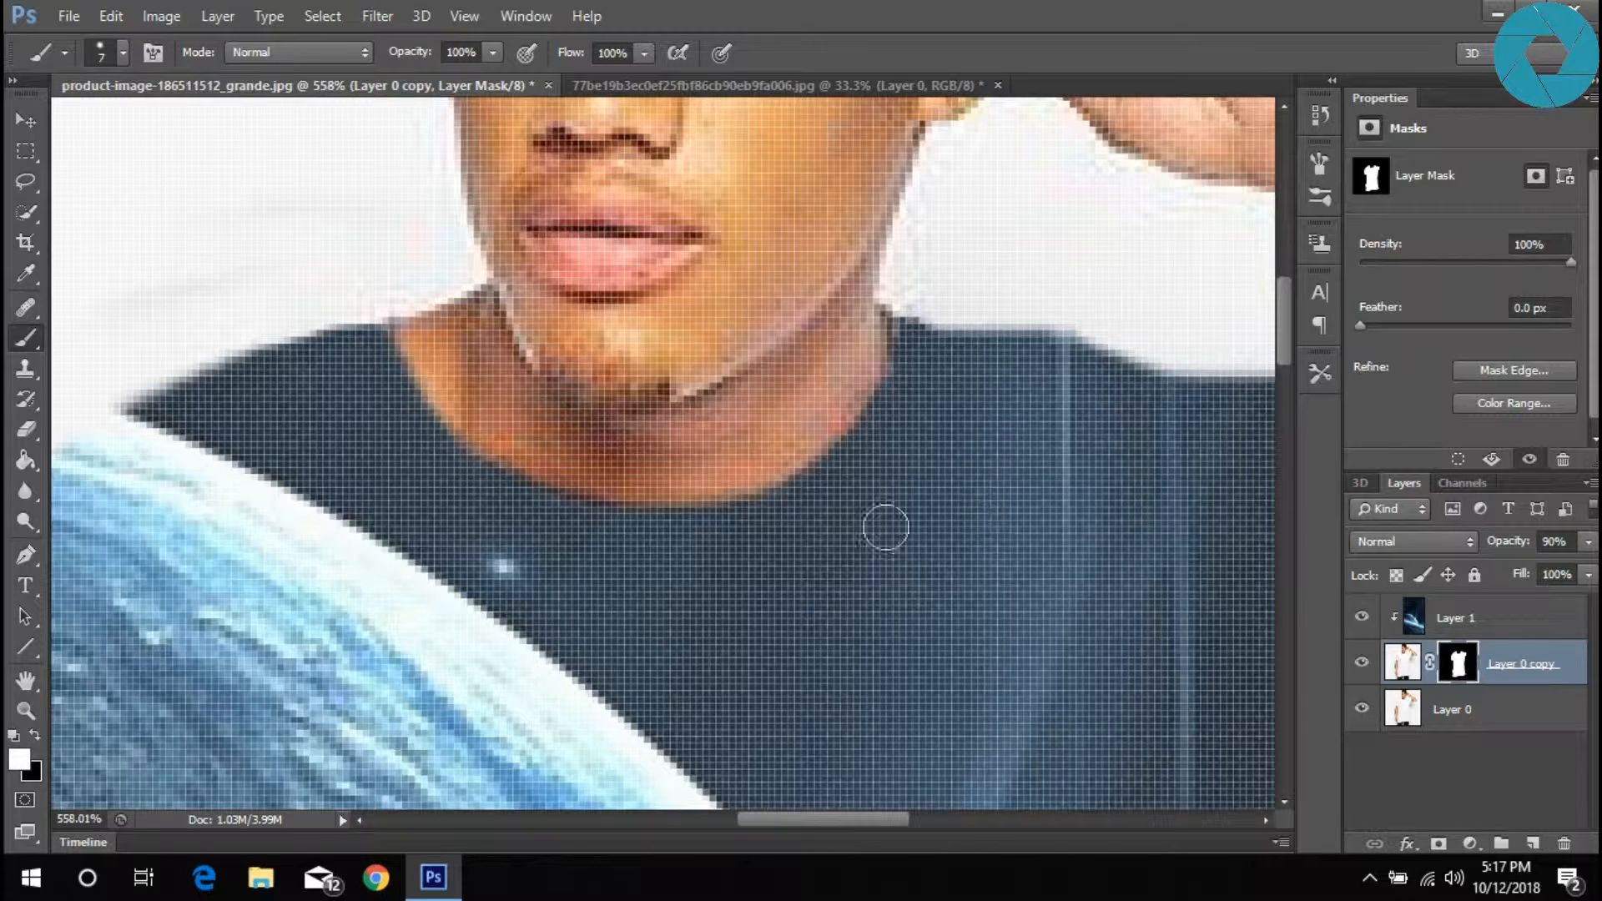
# - Set the blend mode of the clipped space image layer, Layer 1, to Linear Burn
pyautogui.scroll(-5, 500, 567)
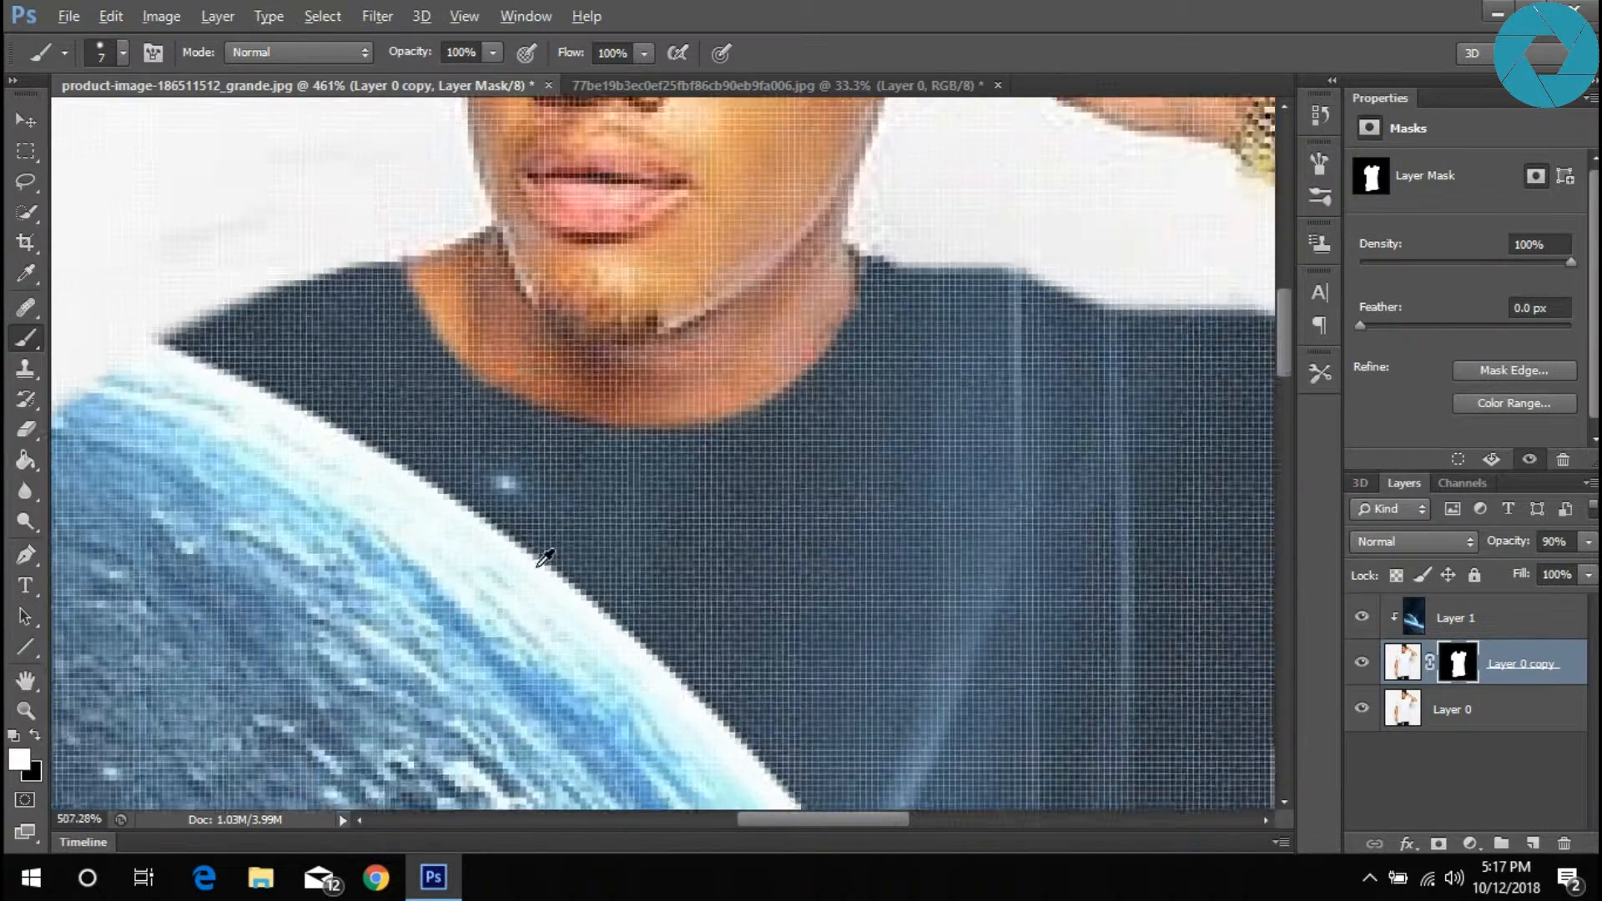
pyautogui.scroll(-6, 543, 554)
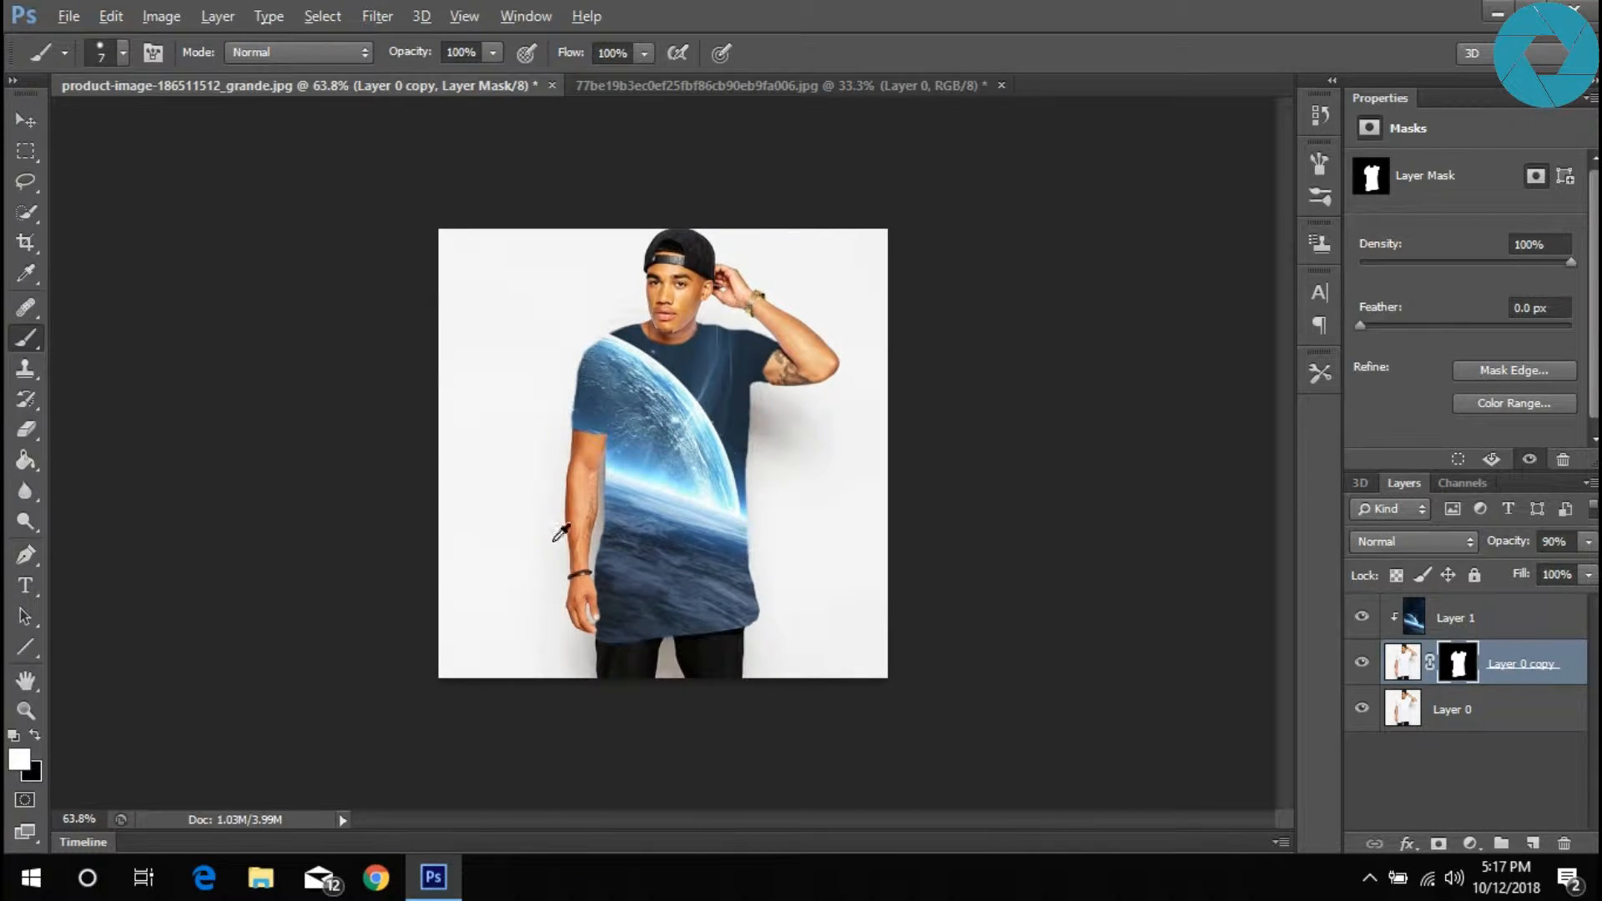
pyautogui.scroll(1, 597, 538)
pyautogui.click(21, 118)
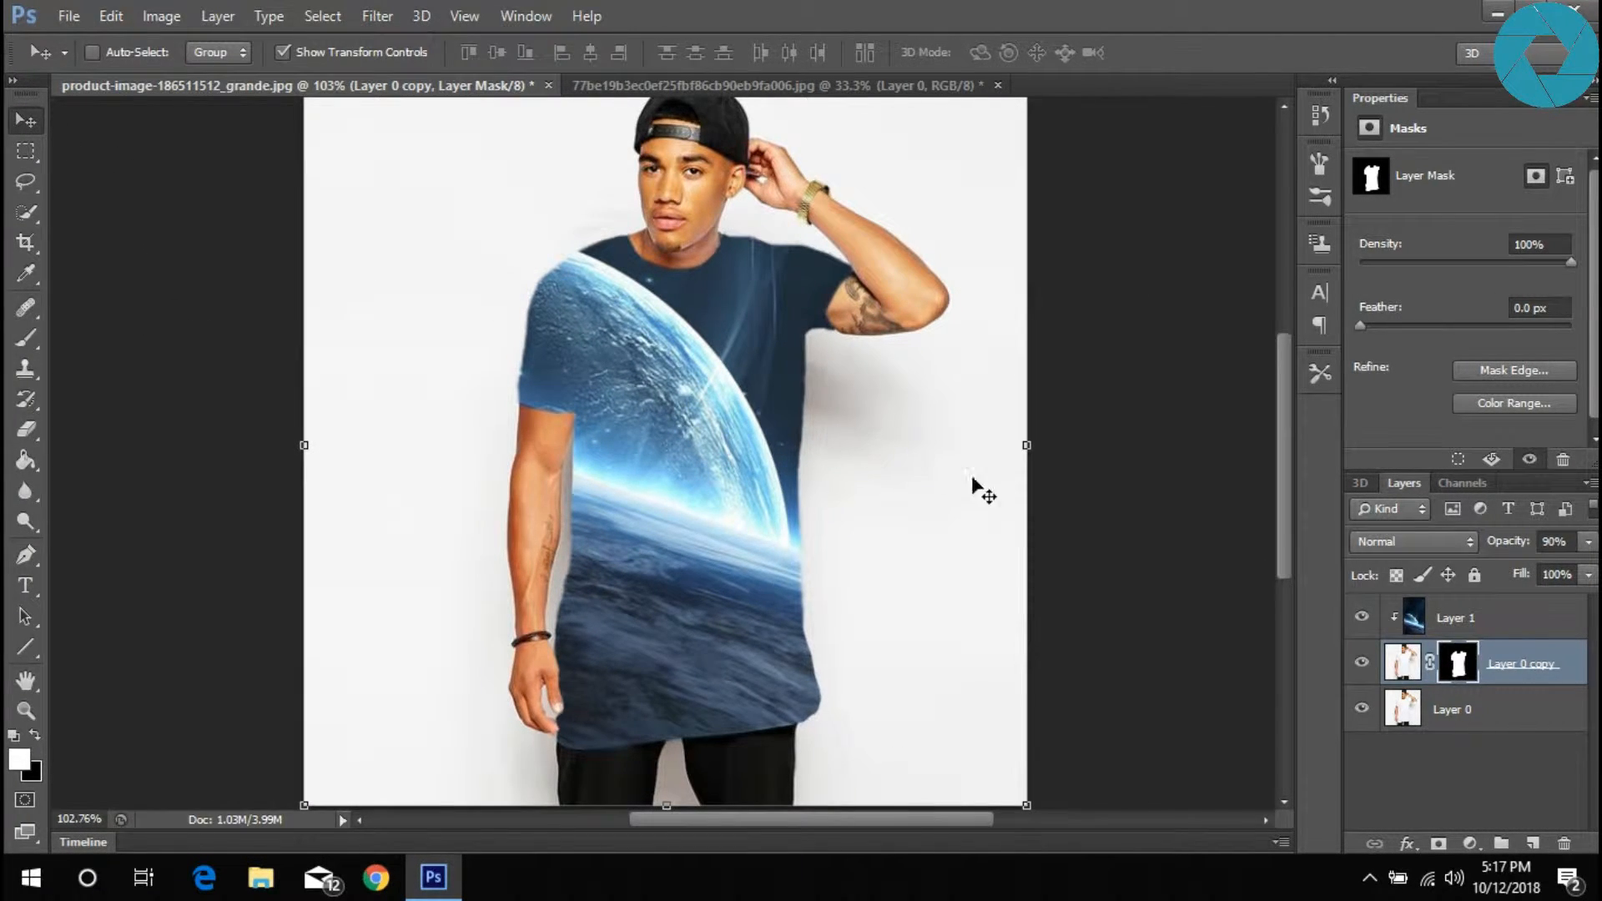
pyautogui.click(1456, 622)
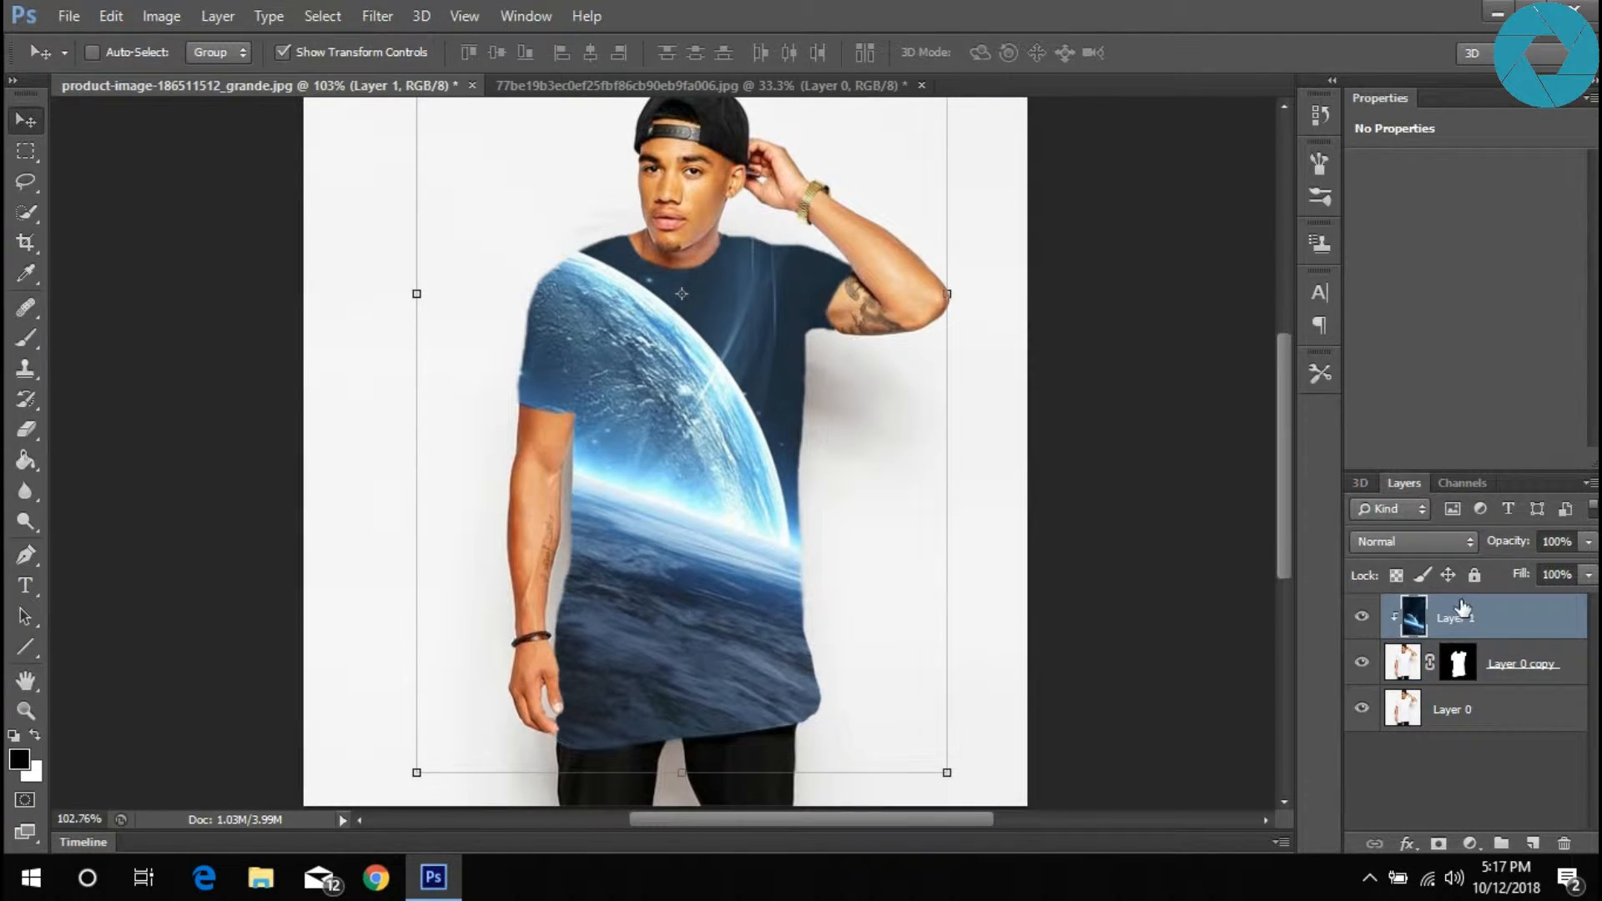
pyautogui.click(1434, 543)
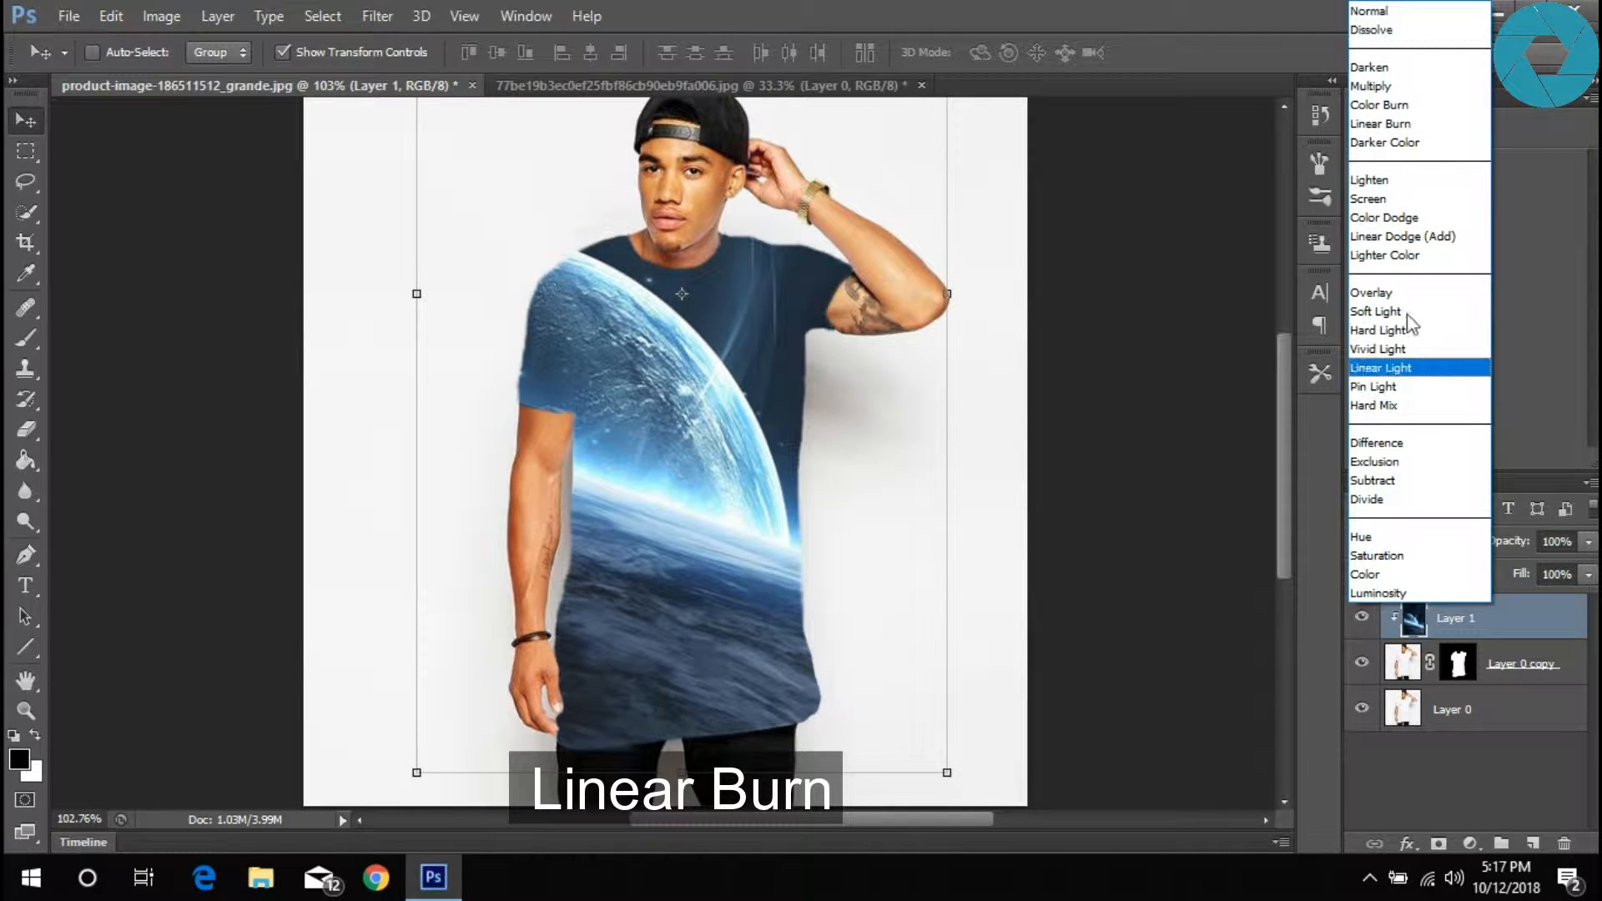
pyautogui.click(1369, 124)
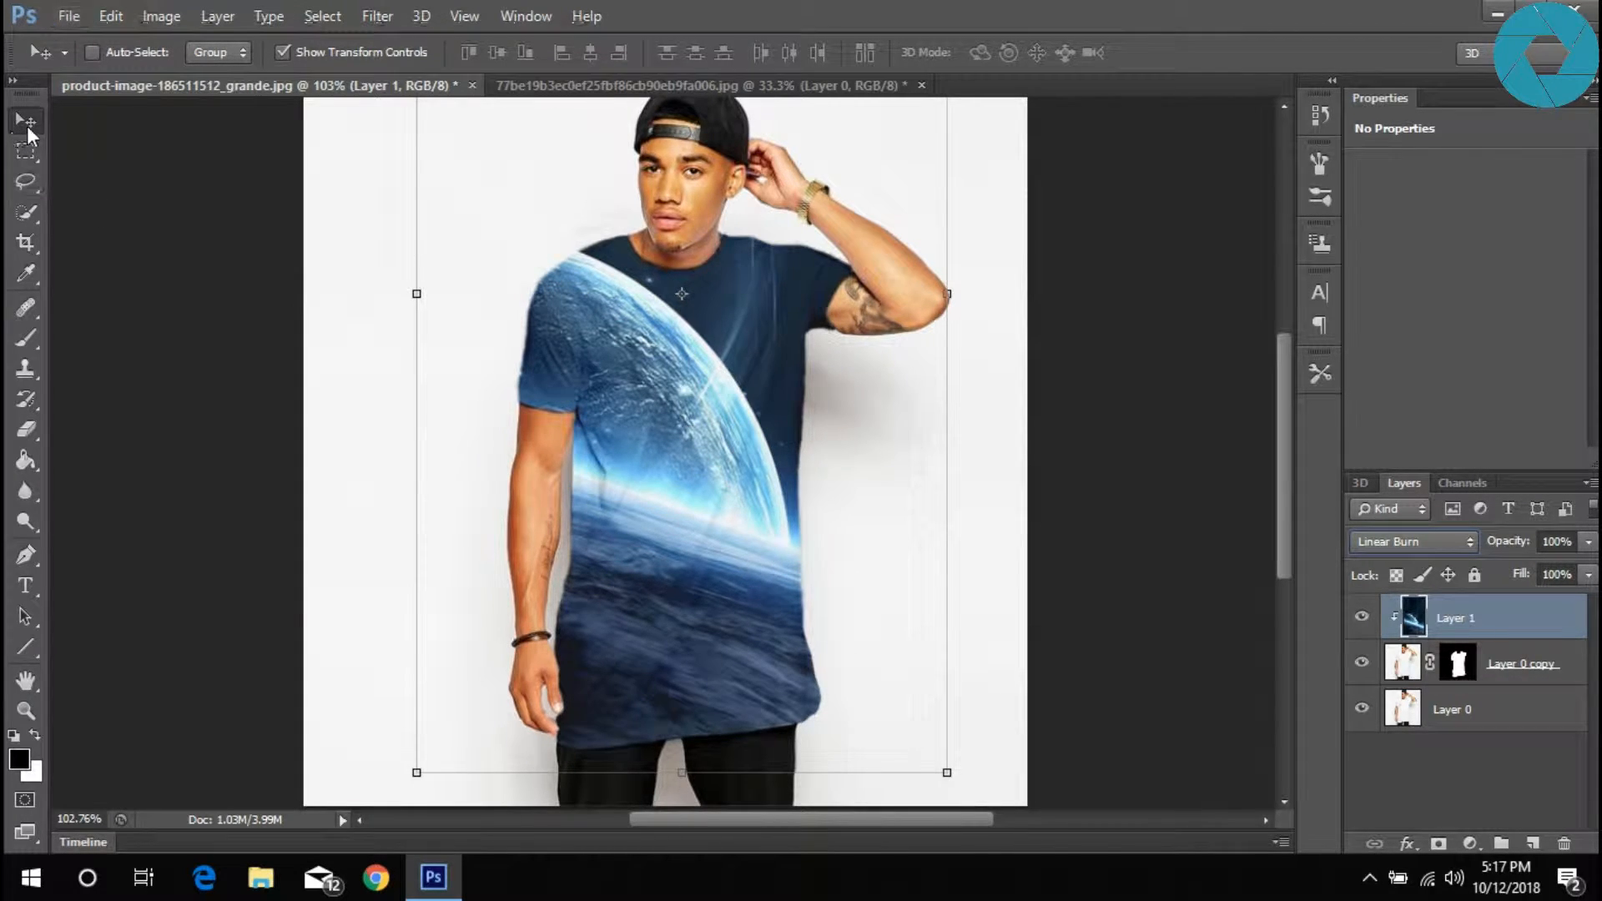
# - Paint the Layer 0 copy mask white with a 1 px brush to cover the light gap beside the lowered hand's thumb tip
pyautogui.scroll(-3, 1011, 299)
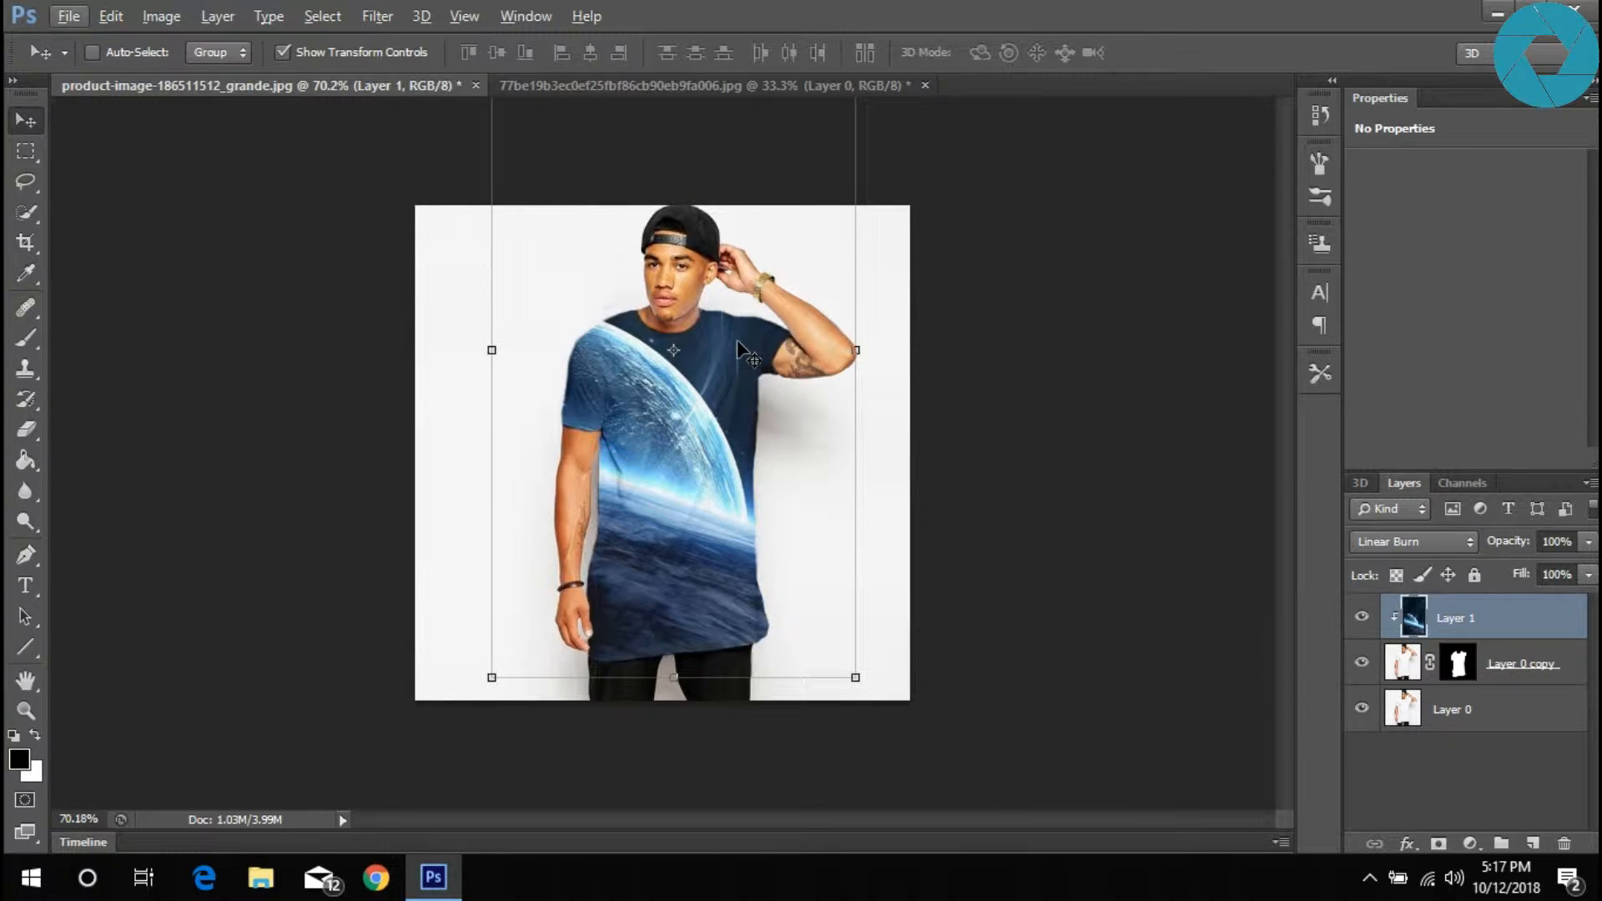
pyautogui.scroll(-3, 684, 574)
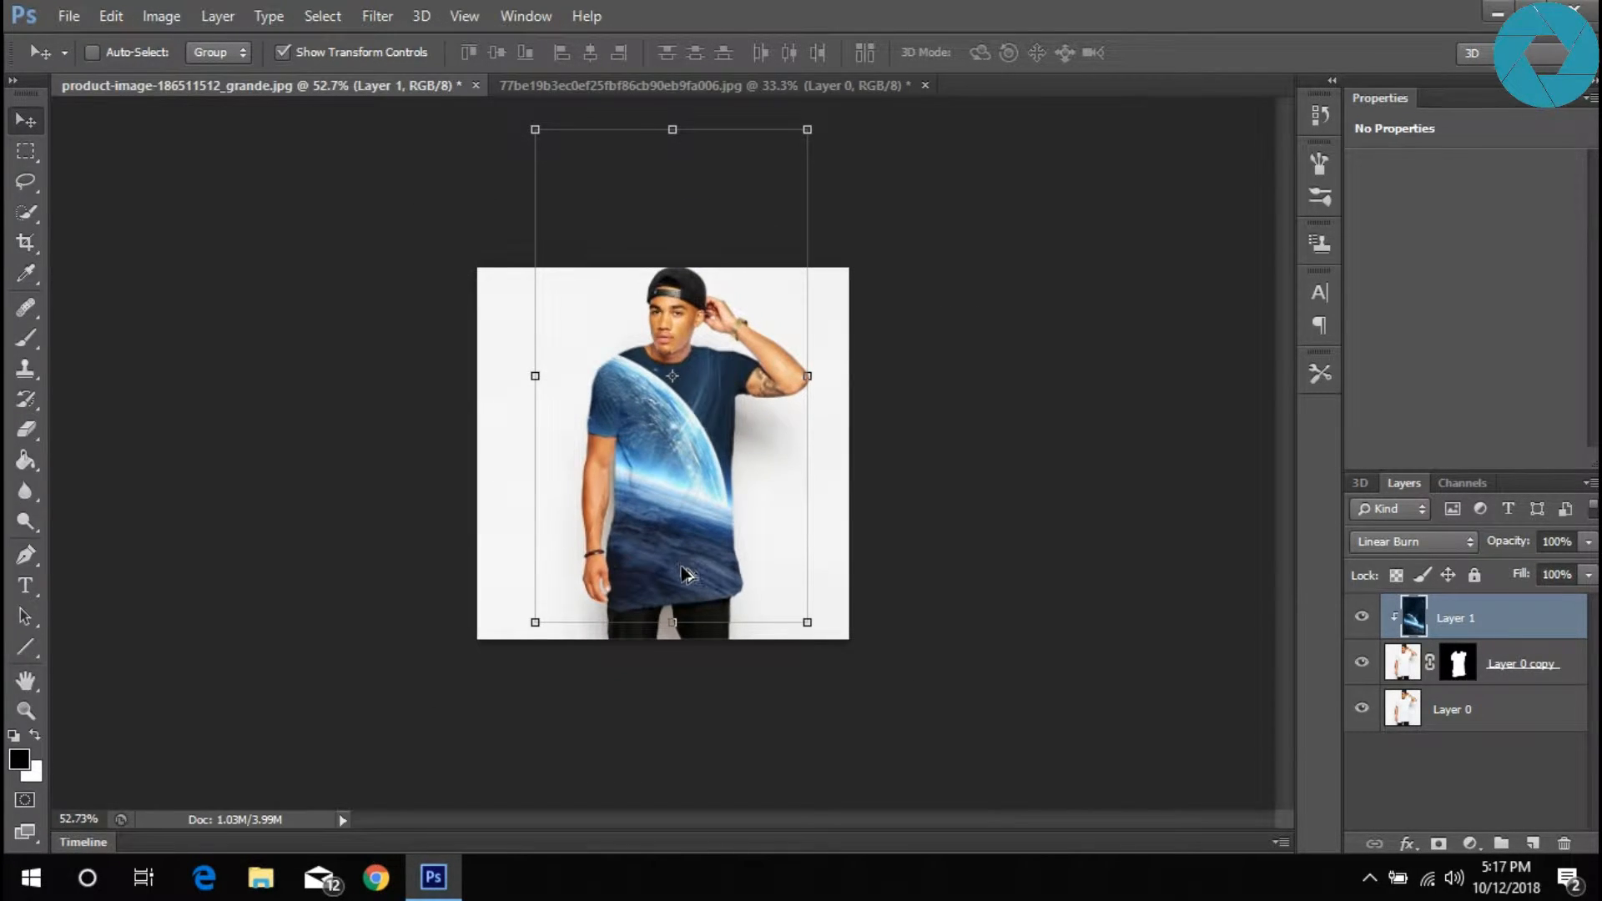
pyautogui.scroll(6, 684, 574)
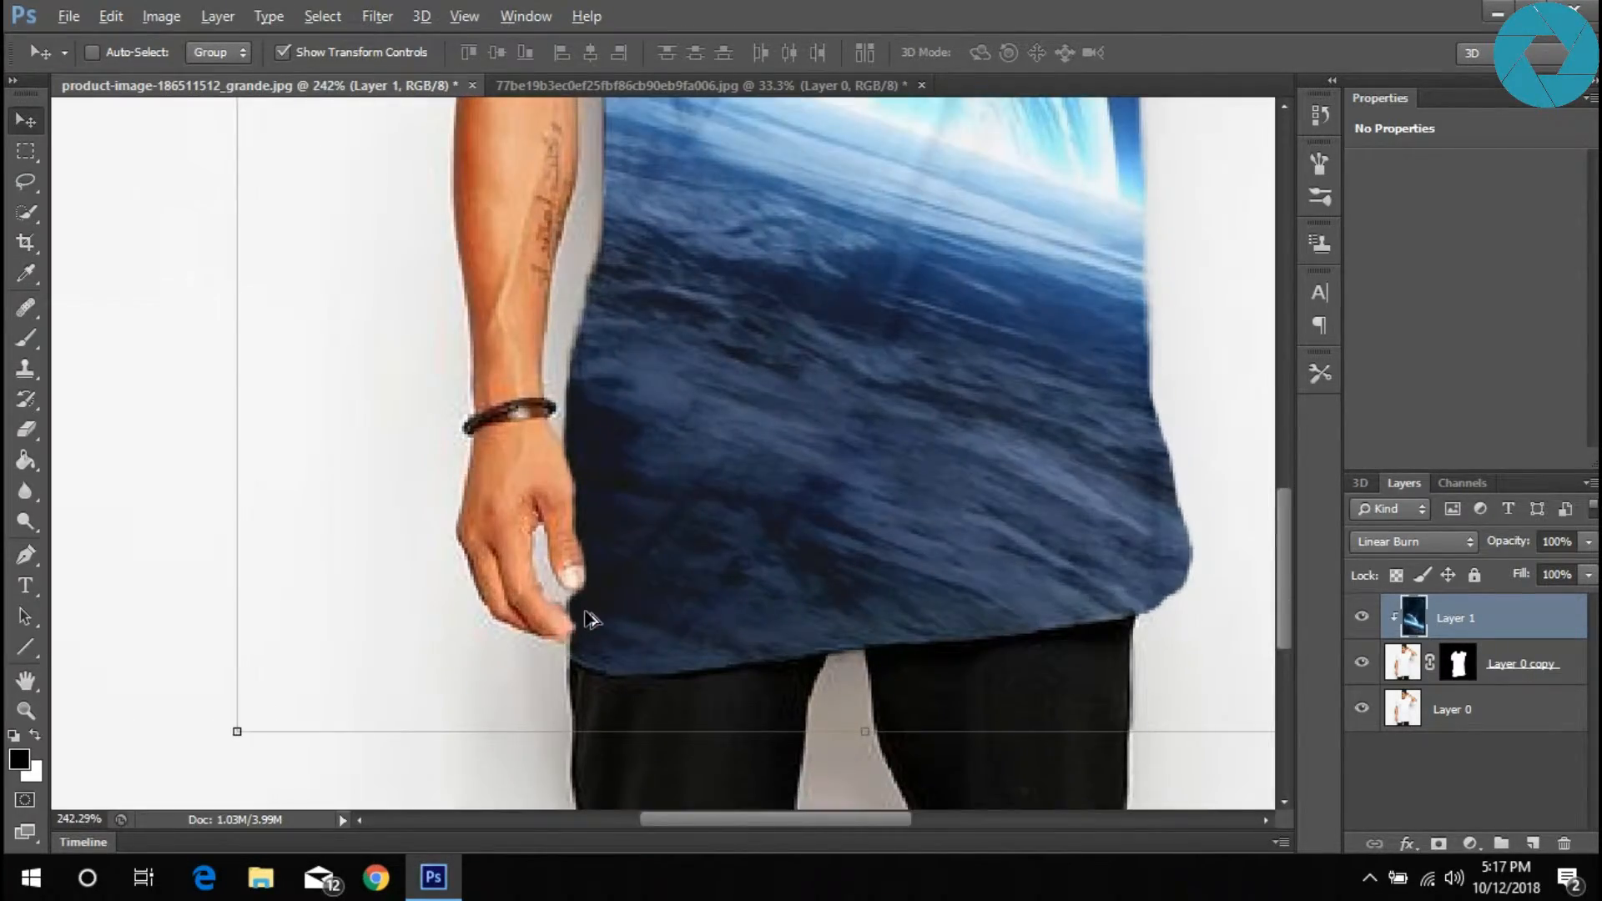
pyautogui.scroll(4, 588, 619)
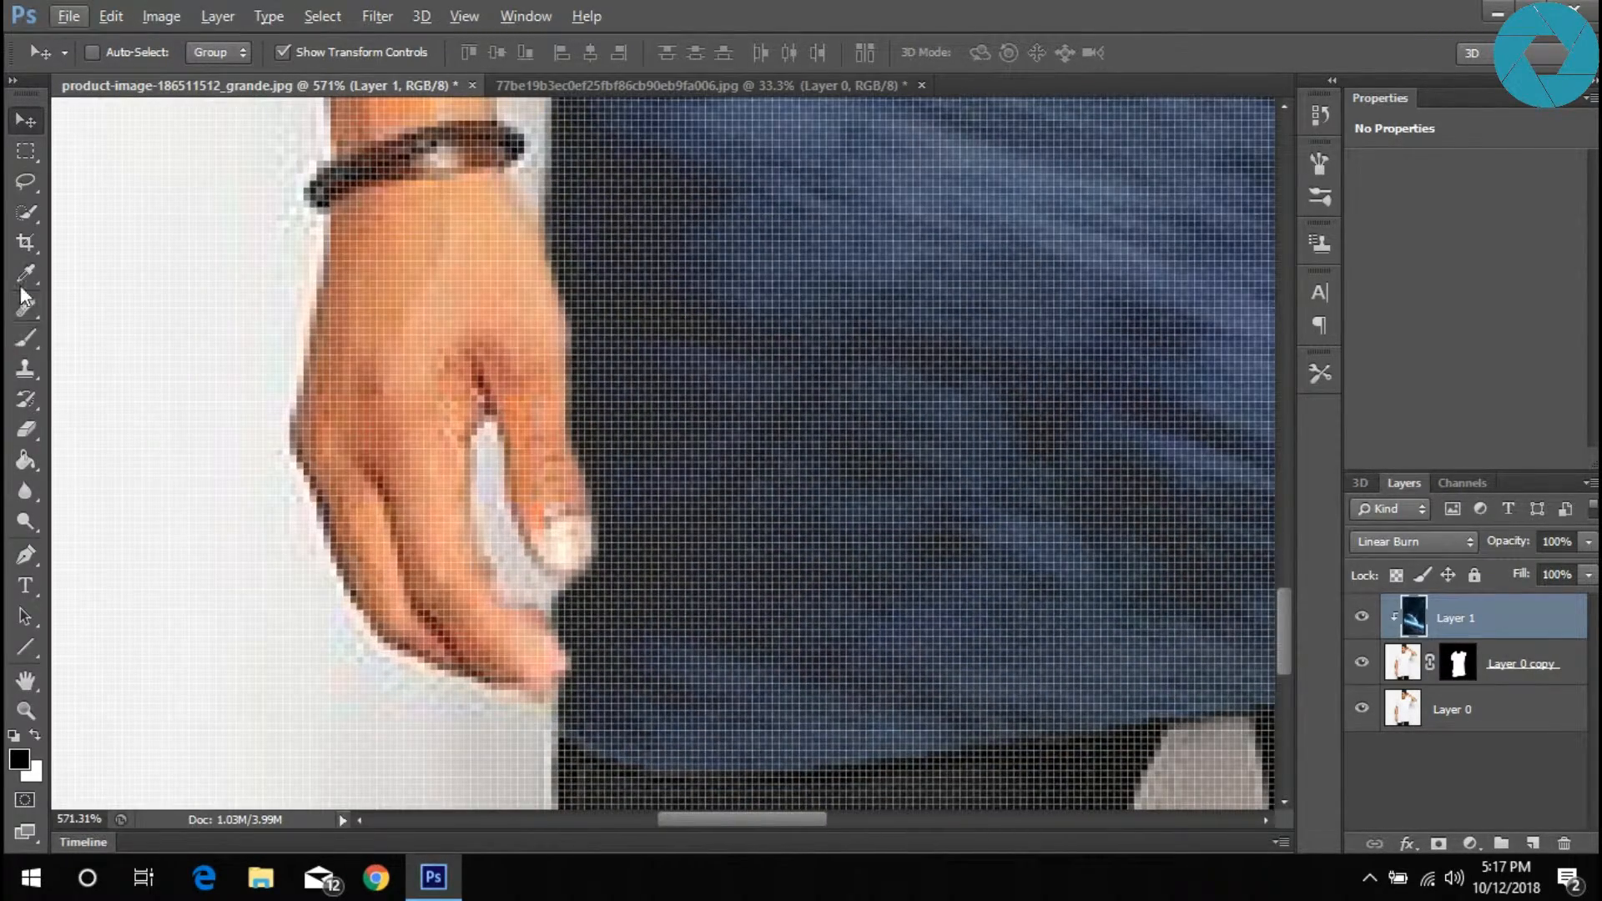
pyautogui.click(25, 338)
pyautogui.click(1459, 663)
pyautogui.press('x')
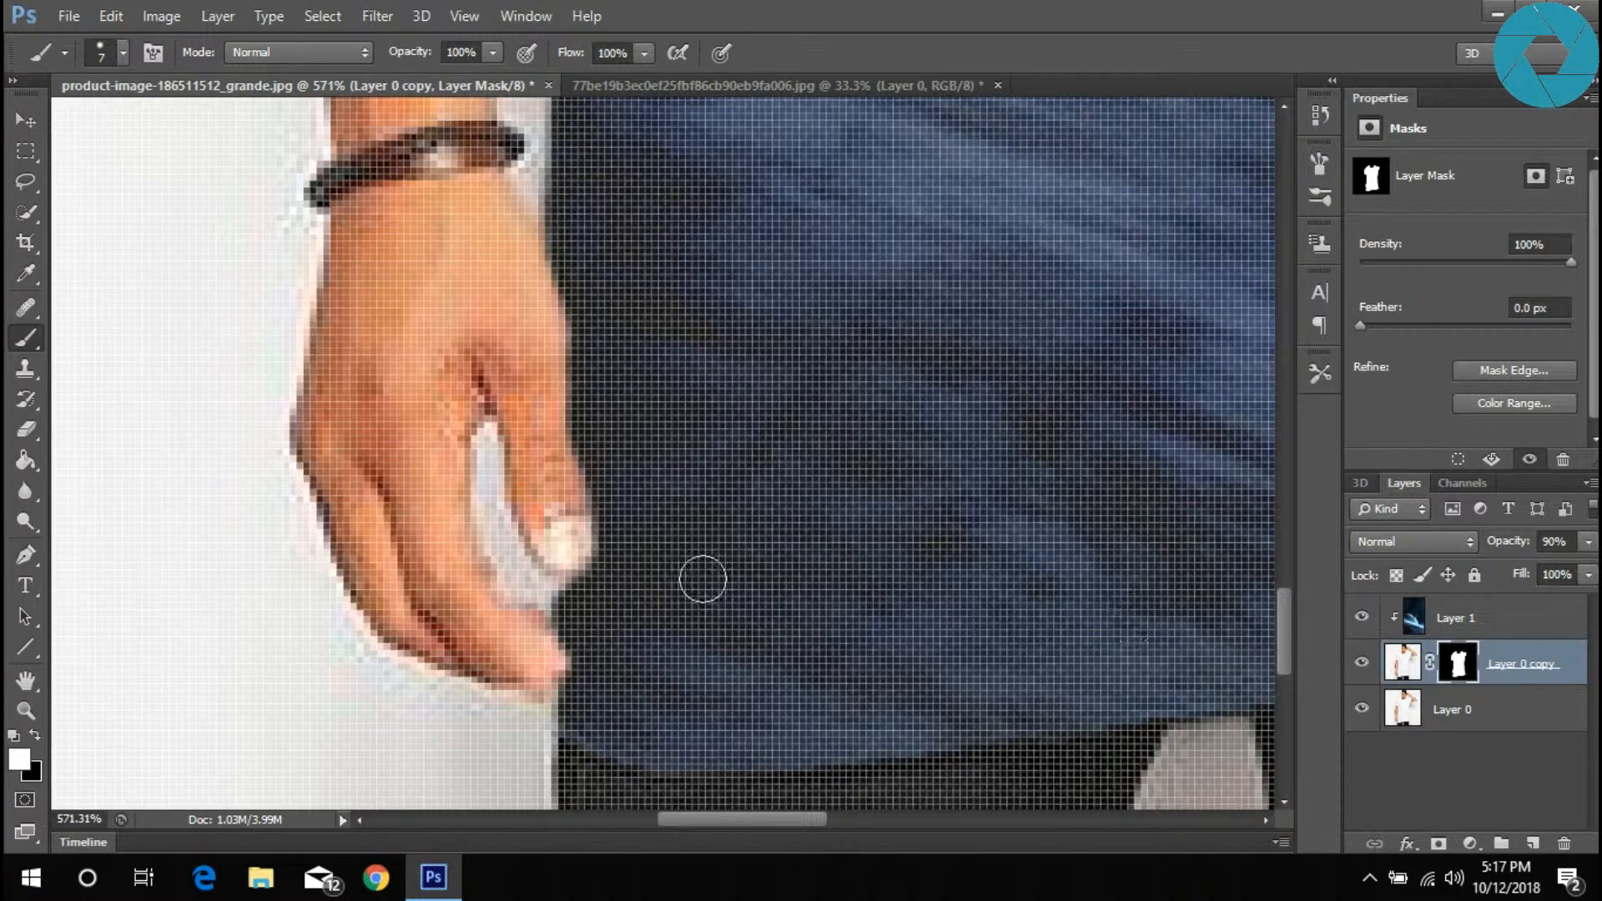
pyautogui.rightClick(621, 558)
pyautogui.click(661, 373)
pyautogui.moveTo(654, 372); pyautogui.dragTo(651, 373)
pyautogui.click(565, 584)
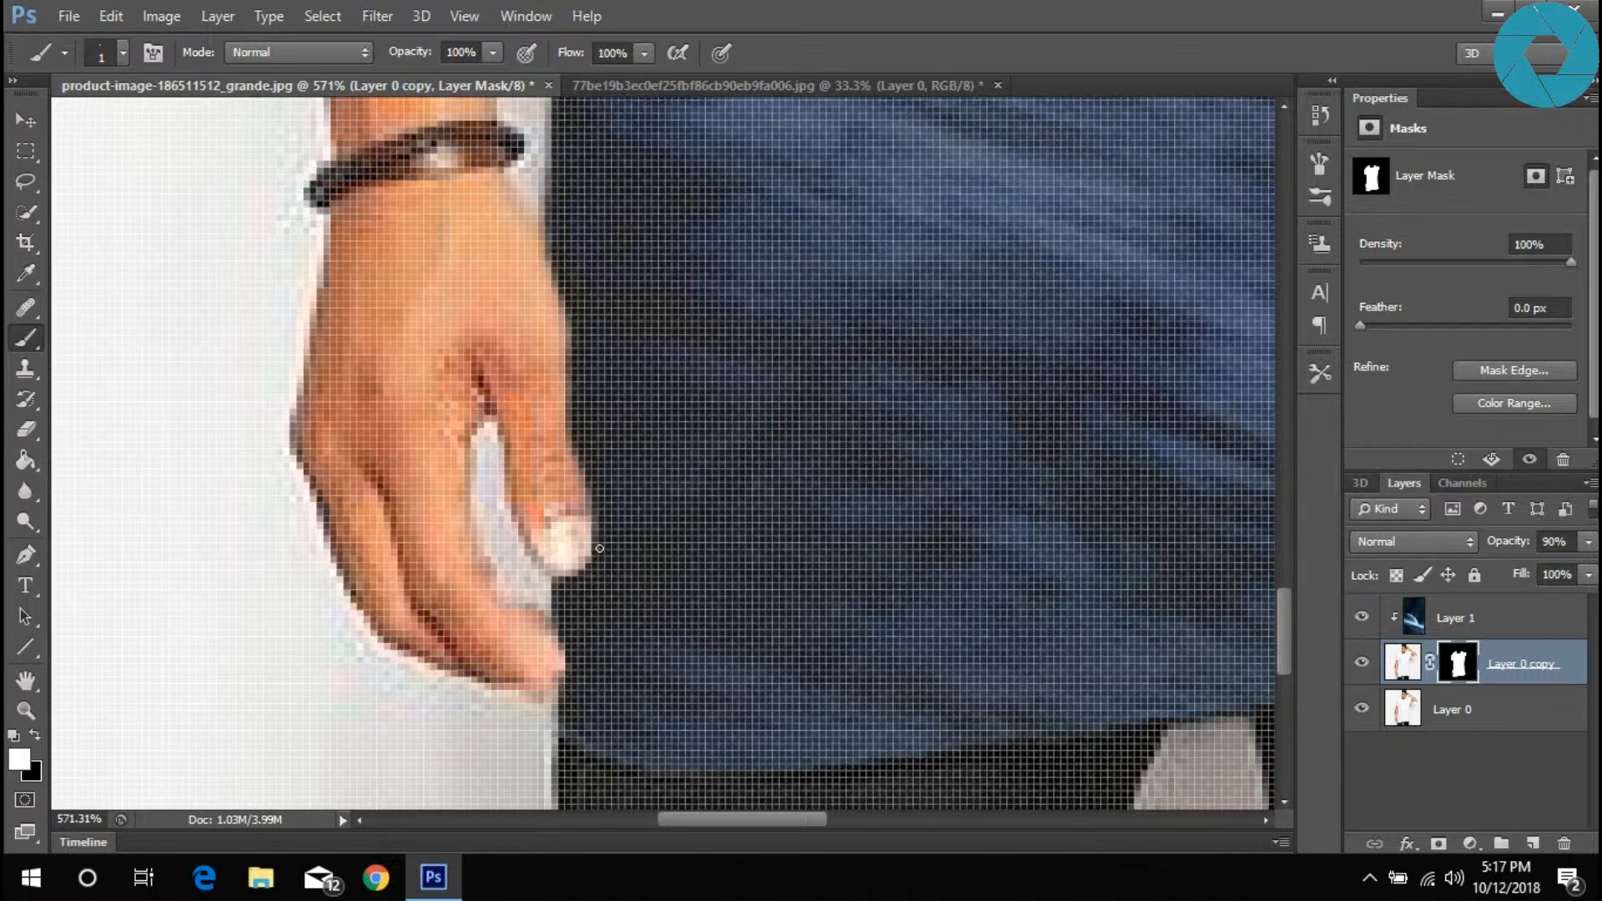
# - Toggle the visibility of the space image layer to compare the finished shirt with the original white one
pyautogui.scroll(-6, 623, 604)
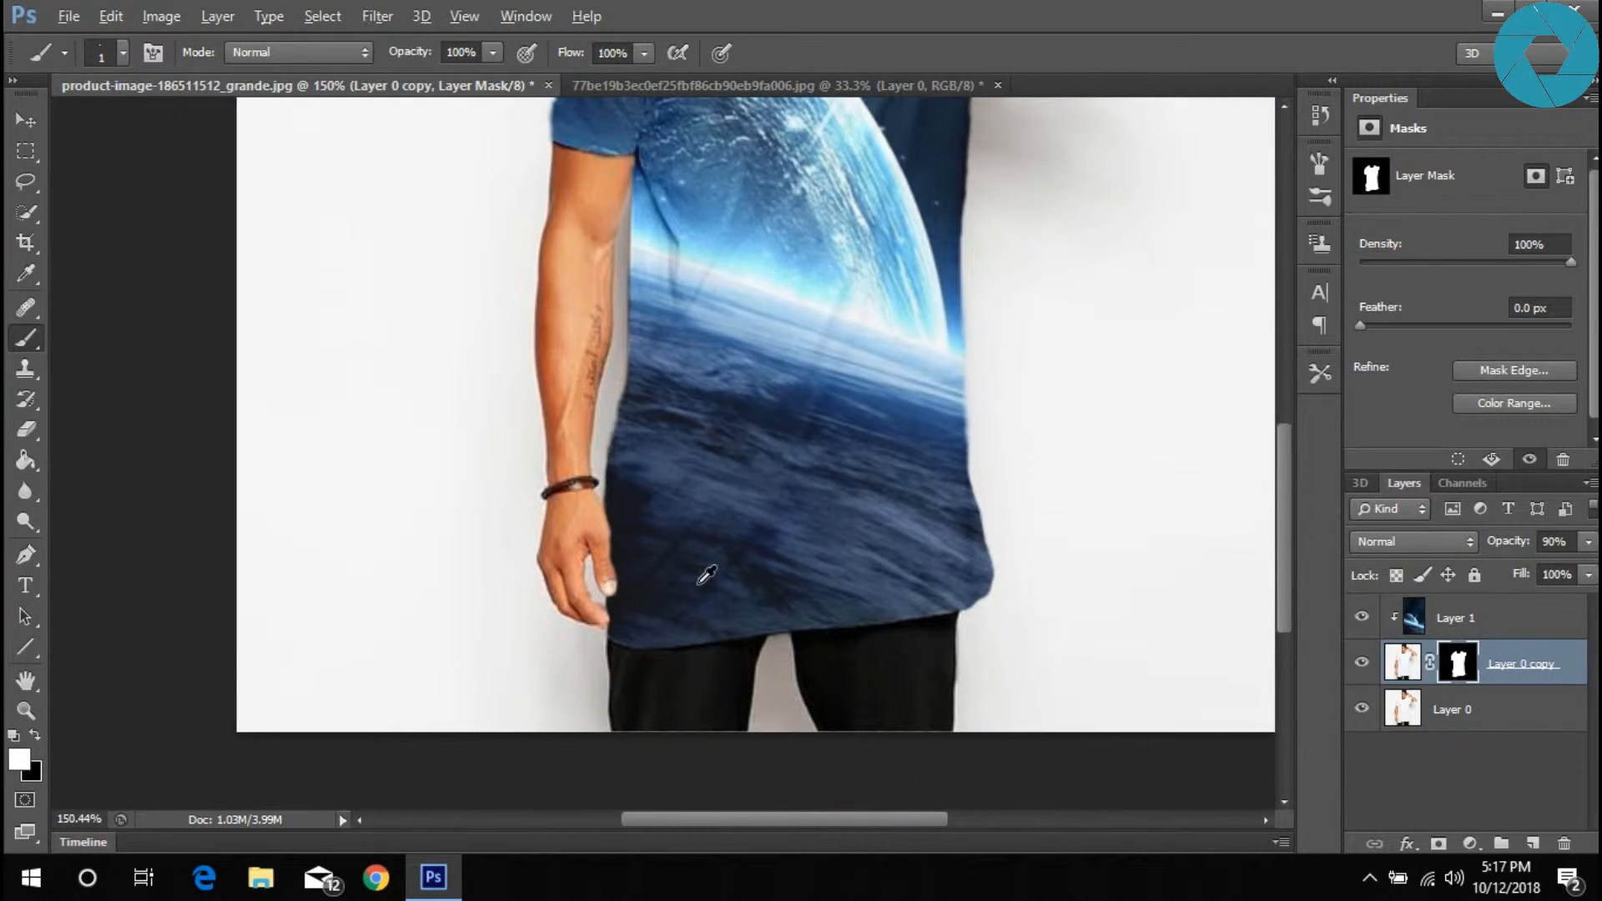
pyautogui.scroll(-2, 868, 488)
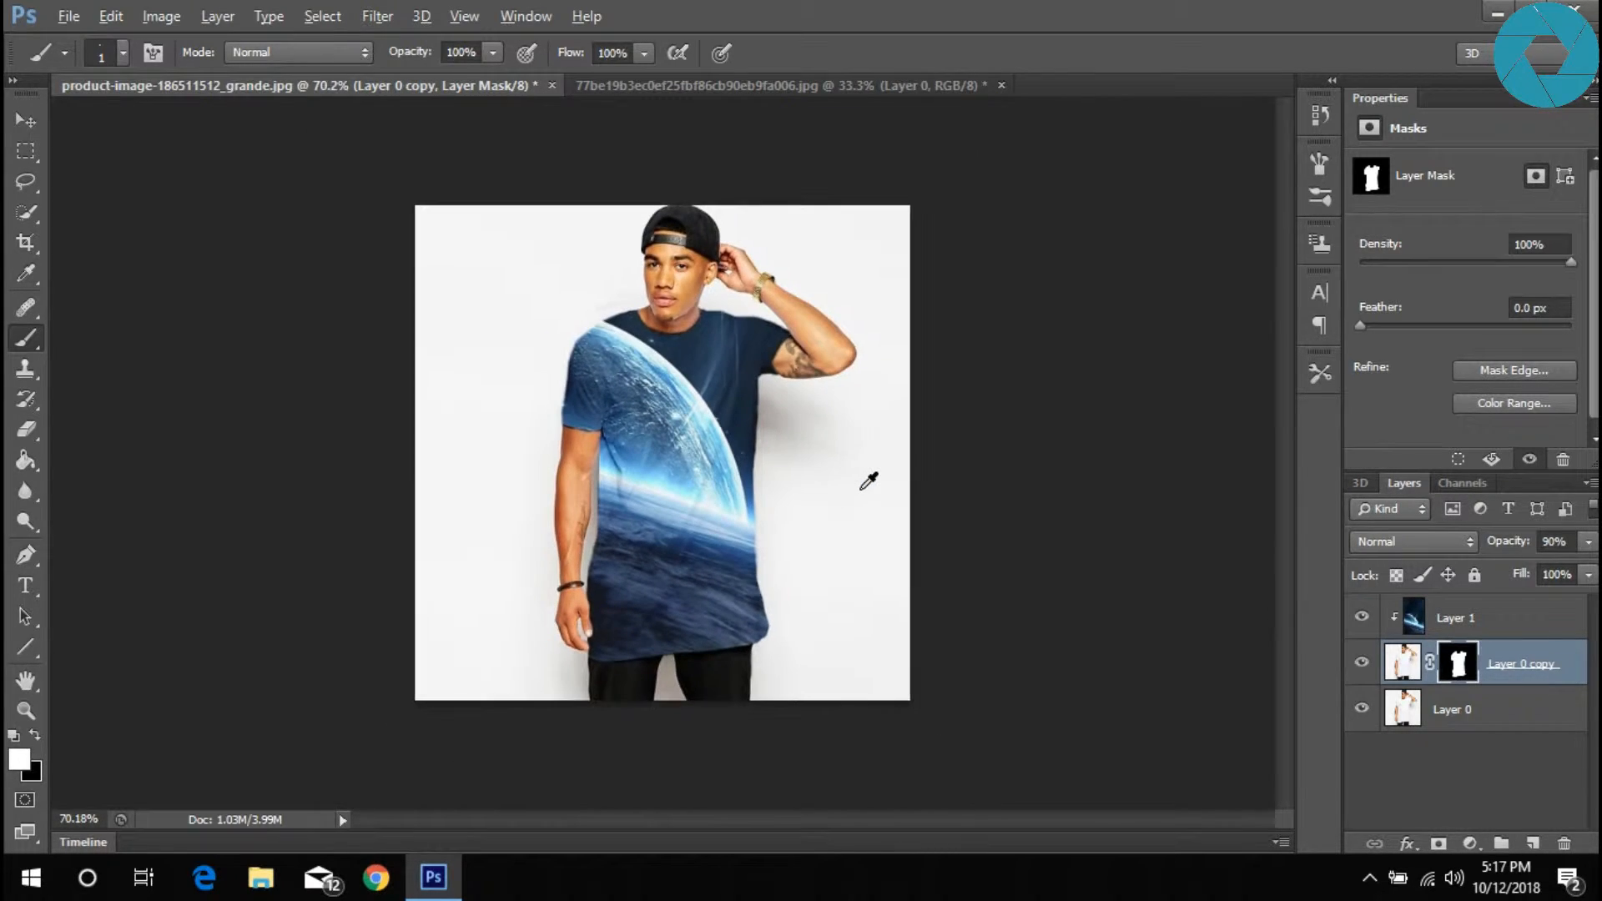
pyautogui.click(30, 124)
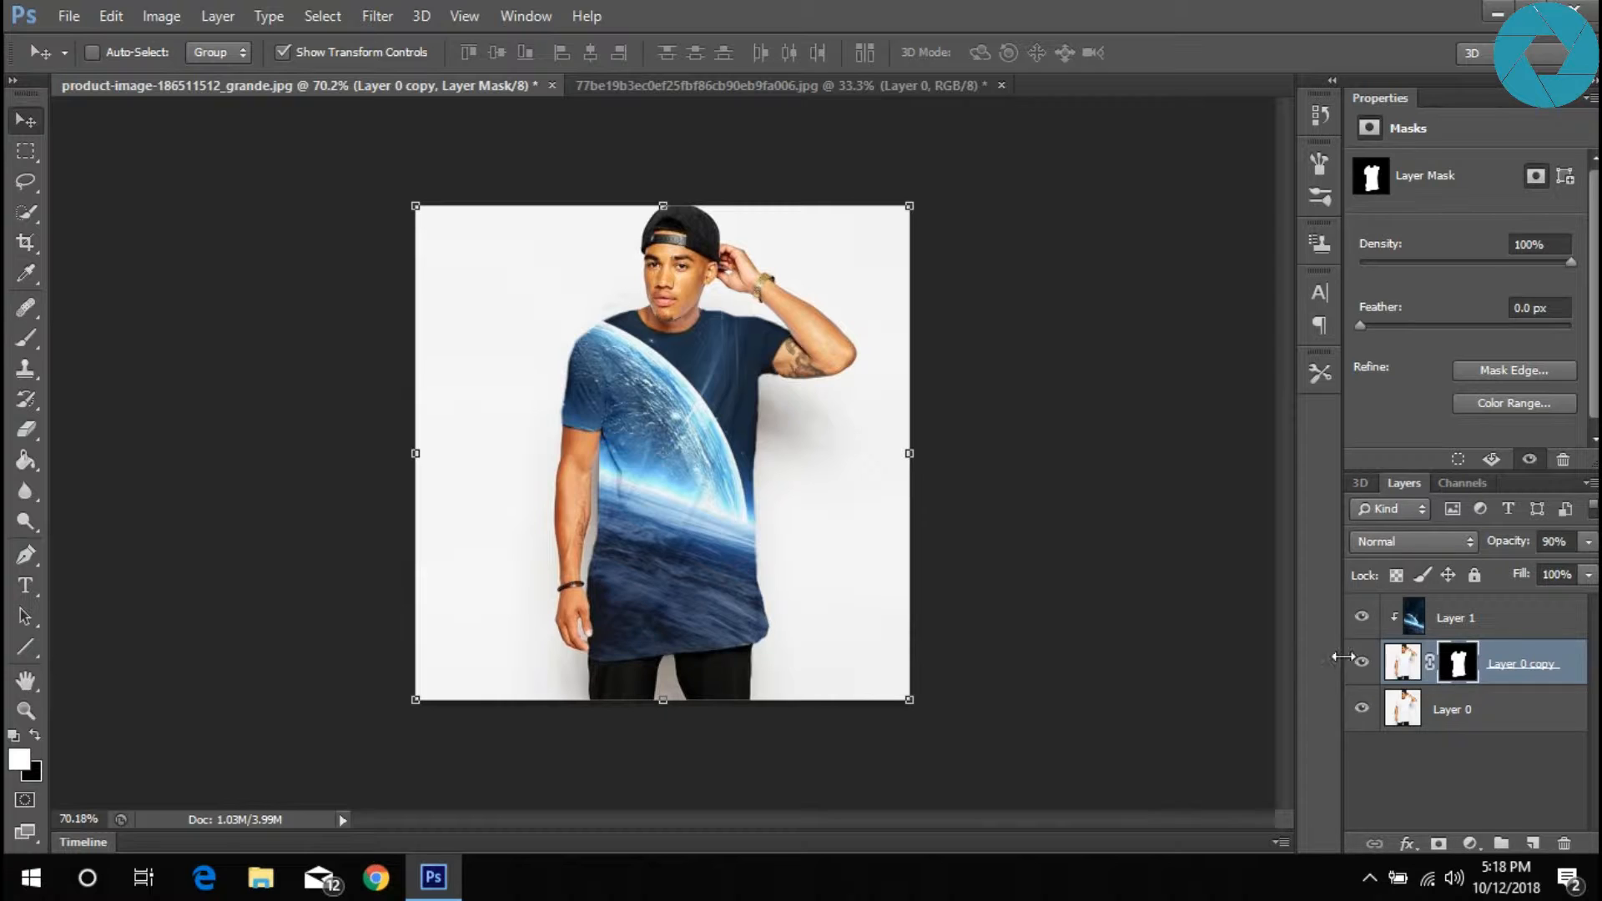
pyautogui.click(1364, 617)
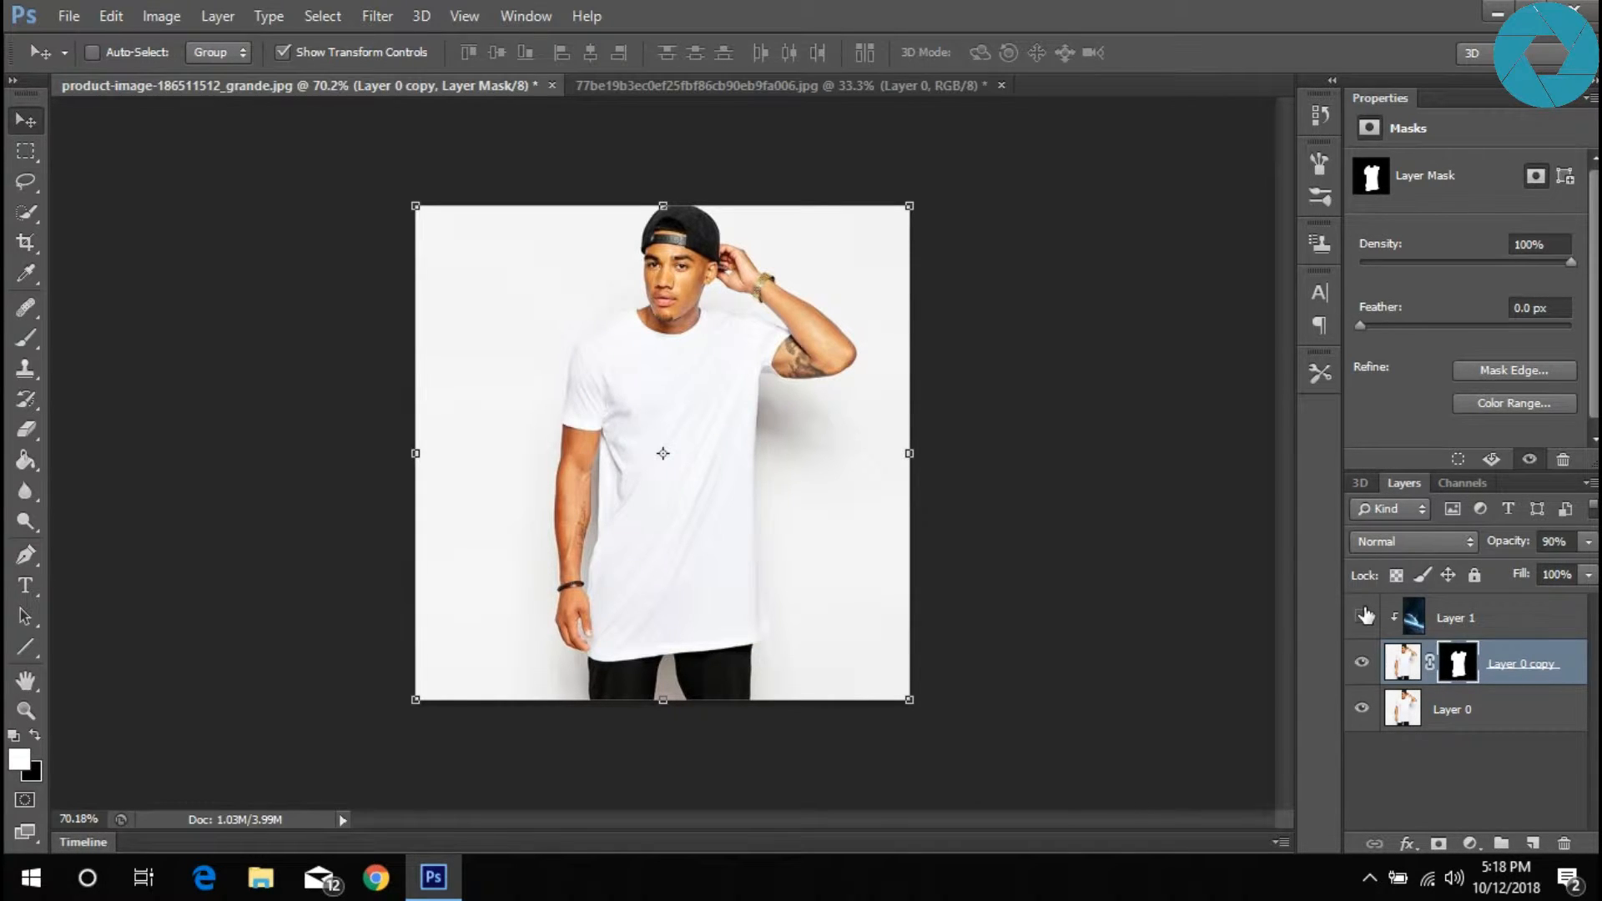
pyautogui.click(1364, 617)
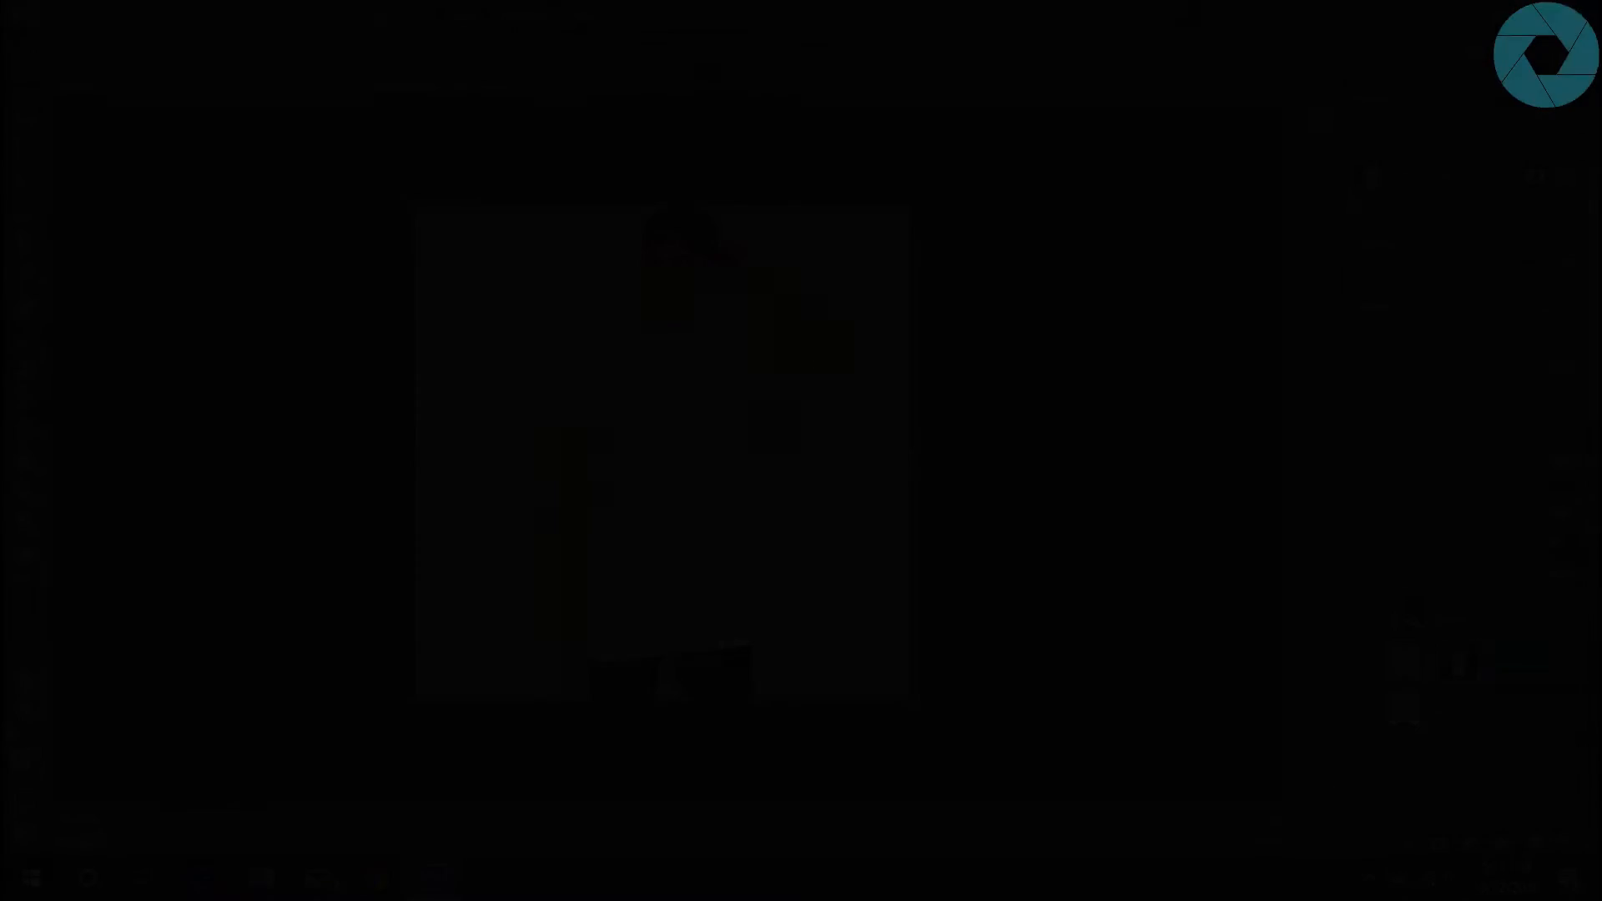